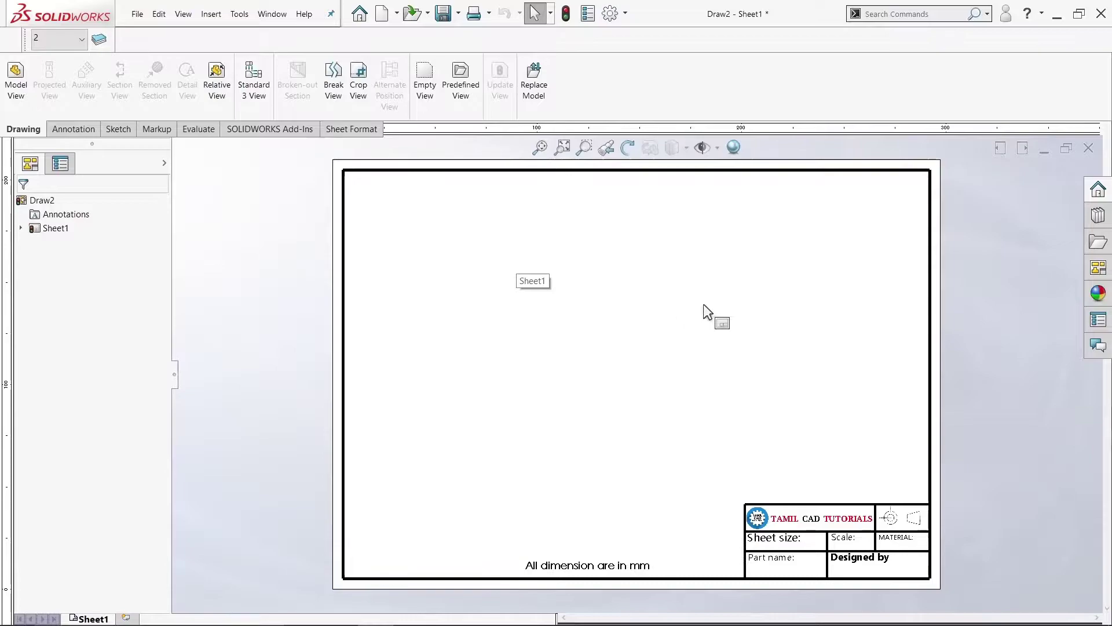
Zoom around the current sheet and fit it whole in the window
mouse_move(691, 326)
left_mouse_down()
mouse_move(611, 318)
mouse_move(598, 340)
mouse_move(705, 333)
mouse_move(755, 449)
mouse_move(688, 429)
mouse_move(646, 382)
mouse_move(599, 397)
mouse_move(599, 377)
mouse_move(564, 345)
mouse_move(517, 257)
mouse_move(541, 228)
mouse_move(670, 312)
mouse_move(653, 369)
mouse_move(565, 342)
left_mouse_up()
left_click_drag(585, 305, 638, 318)
scroll(638, 318, "down", 2)
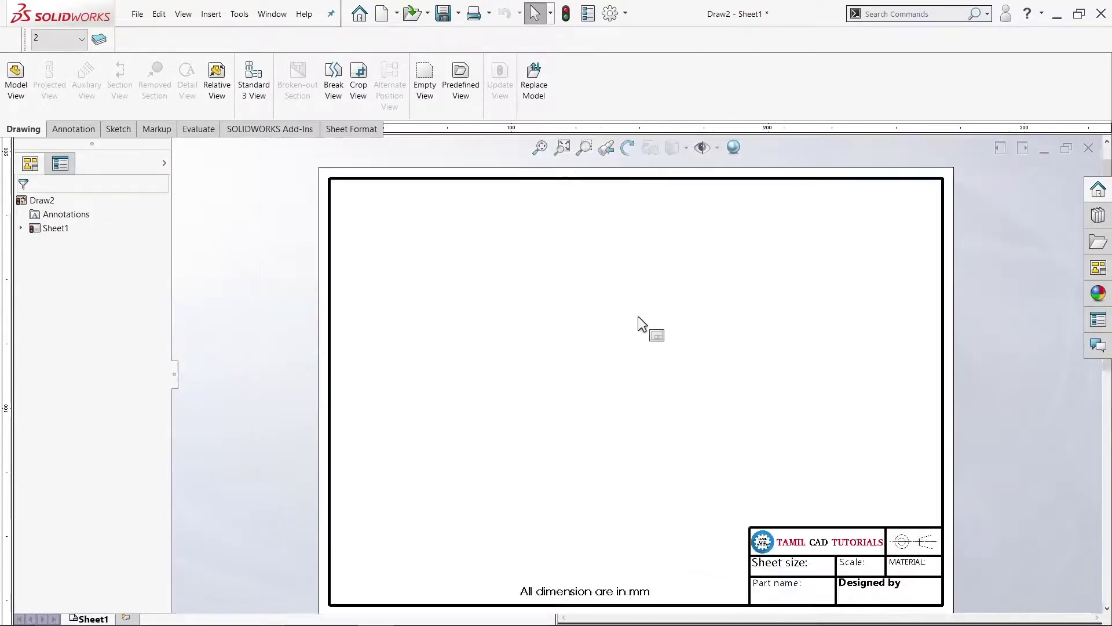
scroll(638, 323, "up", 3)
left_click(563, 148)
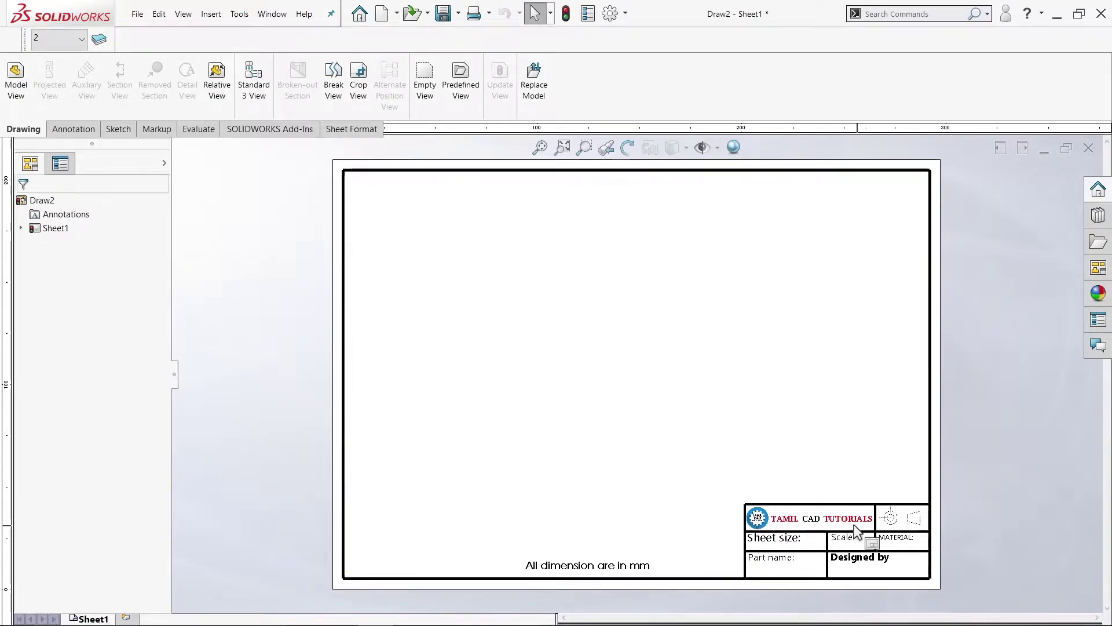
scroll(759, 520, "down", 5)
scroll(790, 366, "up", 4)
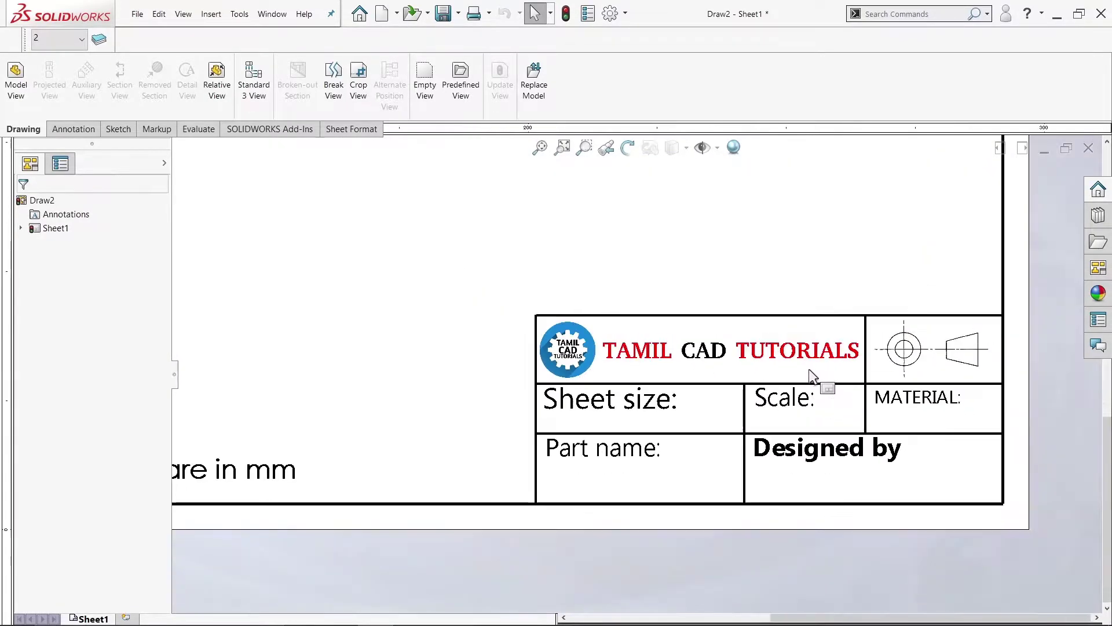
scroll(820, 378, "down", 3)
scroll(724, 452, "up", 6)
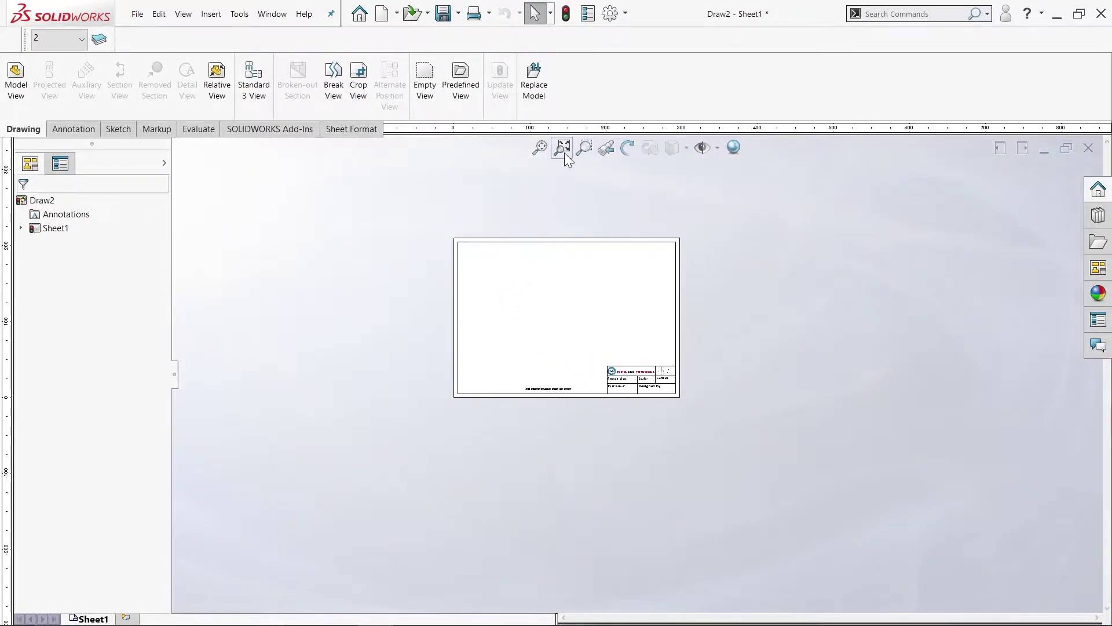
left_click(539, 148)
Review the layer list, keep layer 2 current, and refit the sheet
left_click(75, 41)
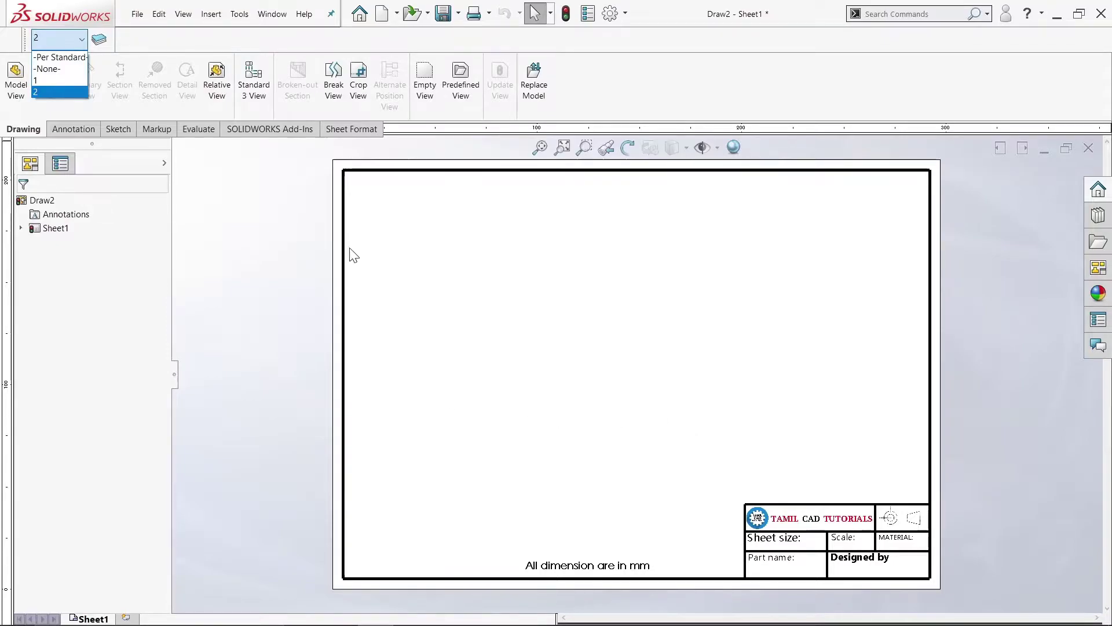
left_click(272, 223)
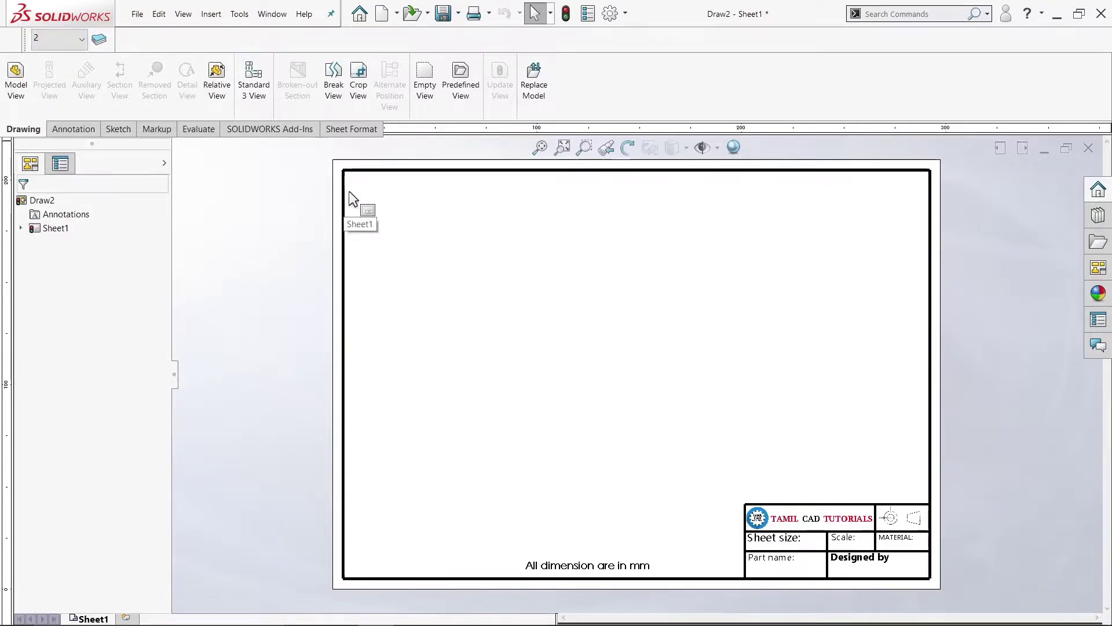
scroll(748, 526, "down", 4)
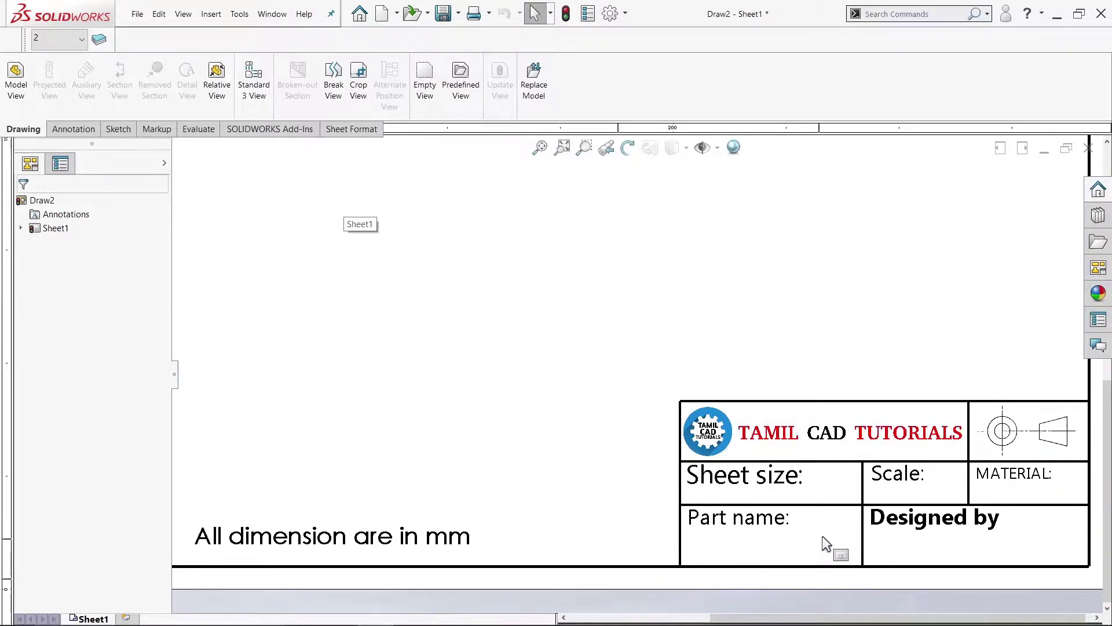
scroll(826, 545, "down", 2)
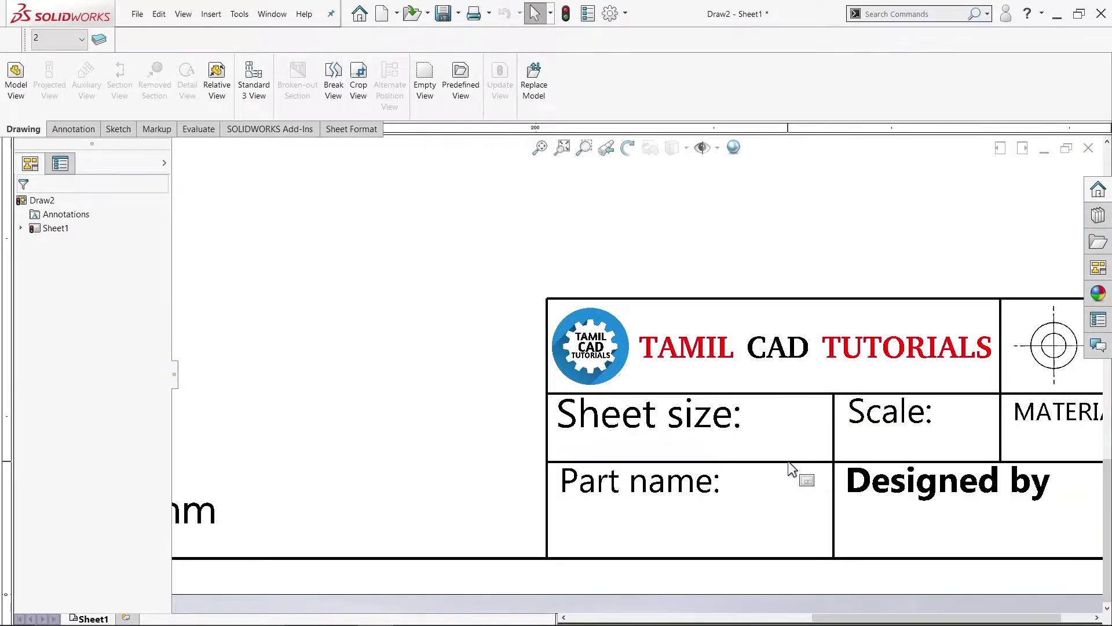
scroll(789, 466, "up", 5)
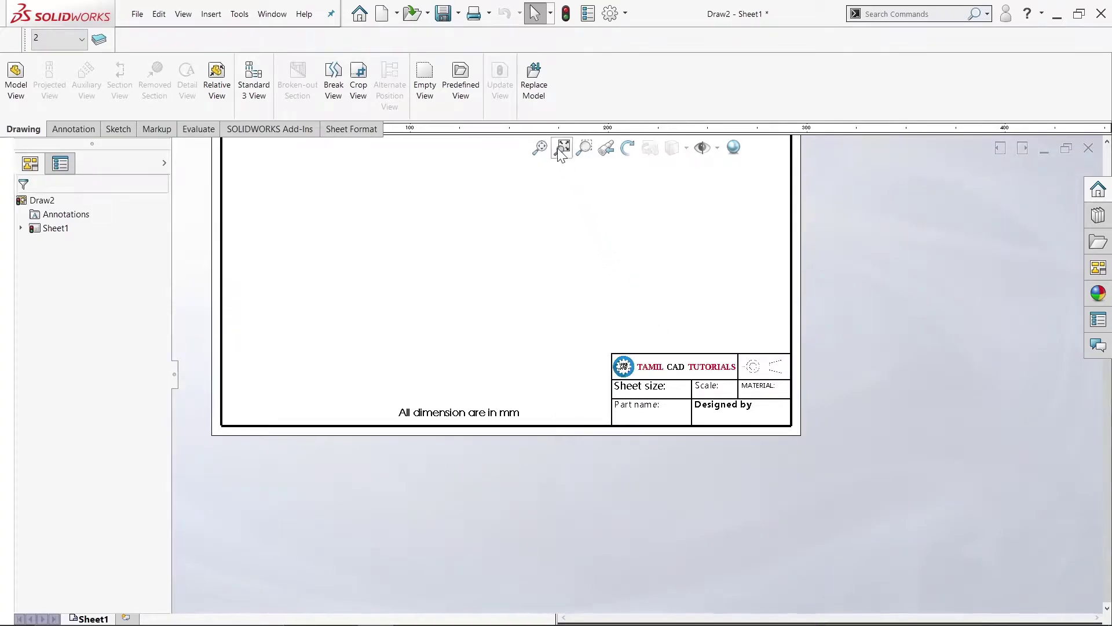
left_click(563, 148)
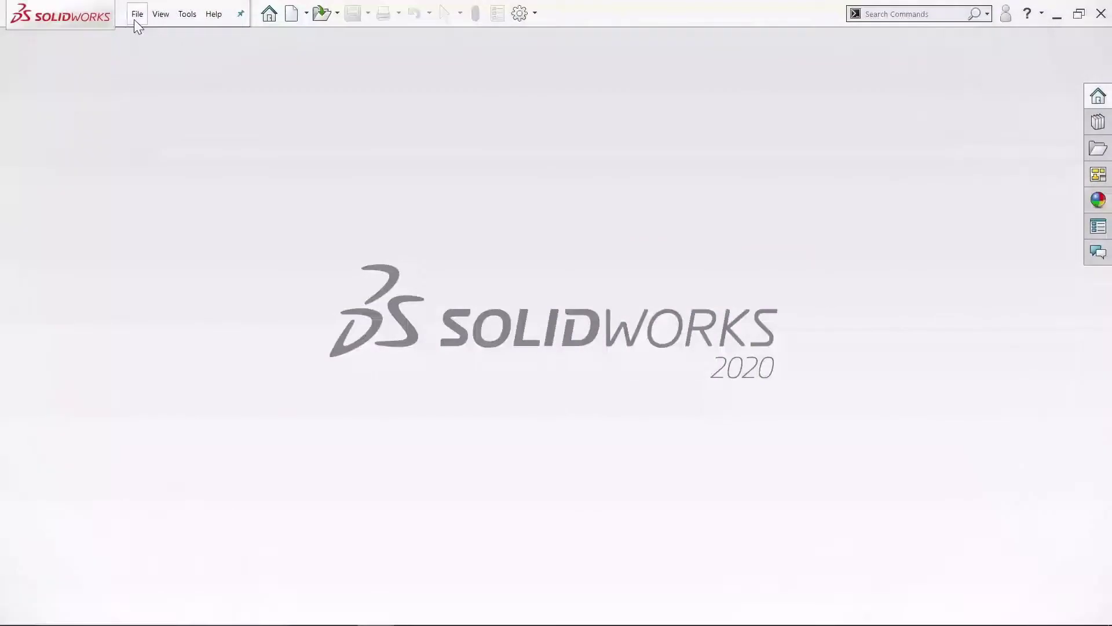
Create a new Drawing document using a Custom 420 × 297 mm sheet size
left_click(137, 23)
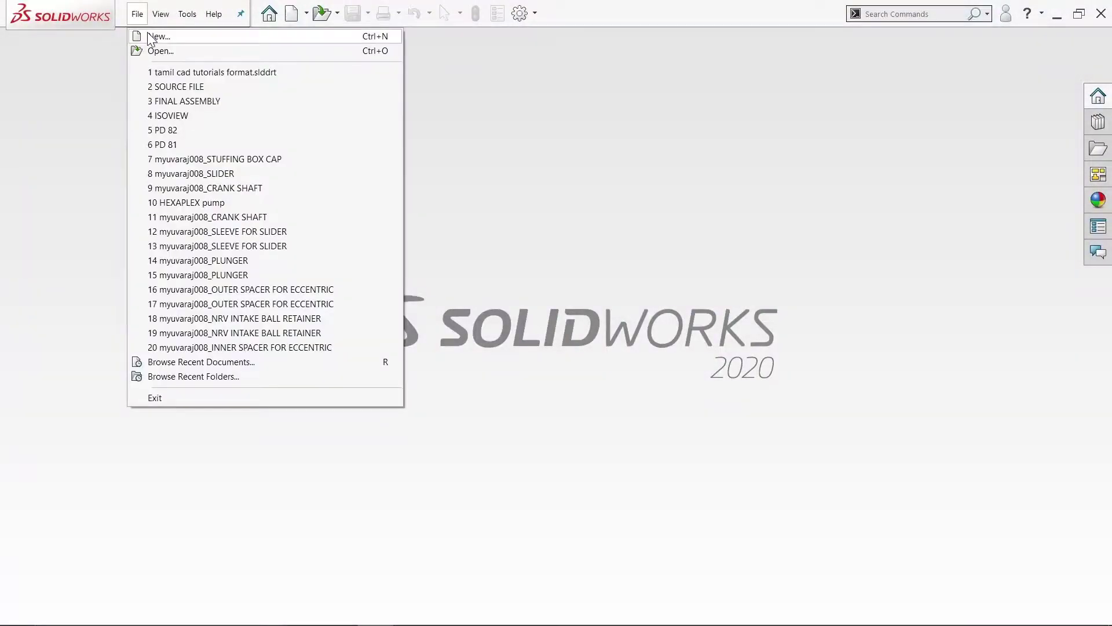
left_click(148, 36)
left_click(562, 284)
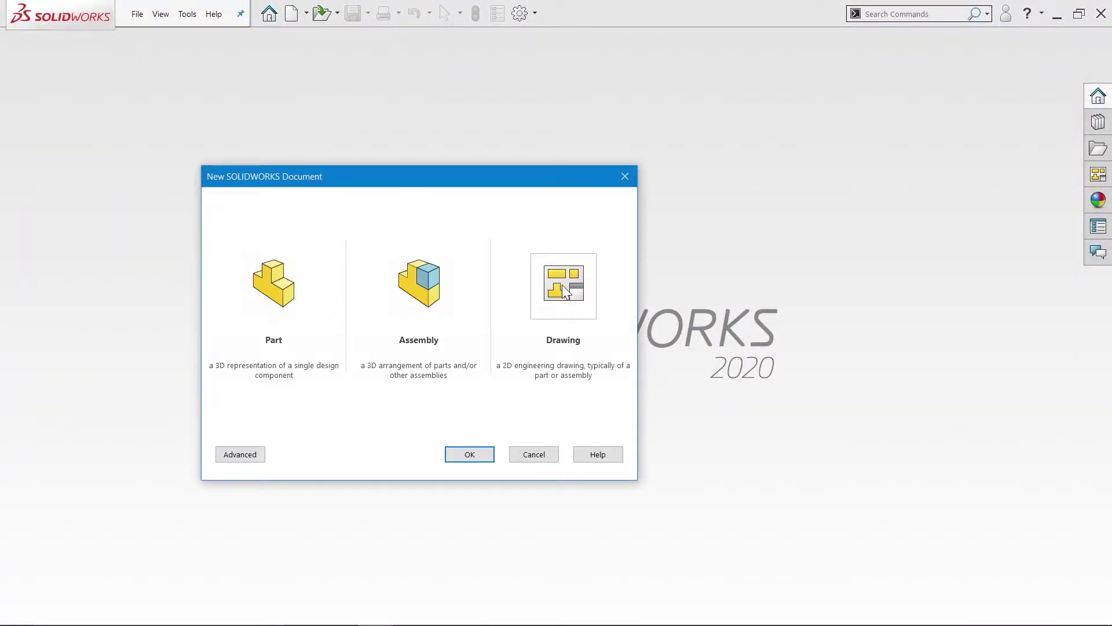
left_click(462, 455)
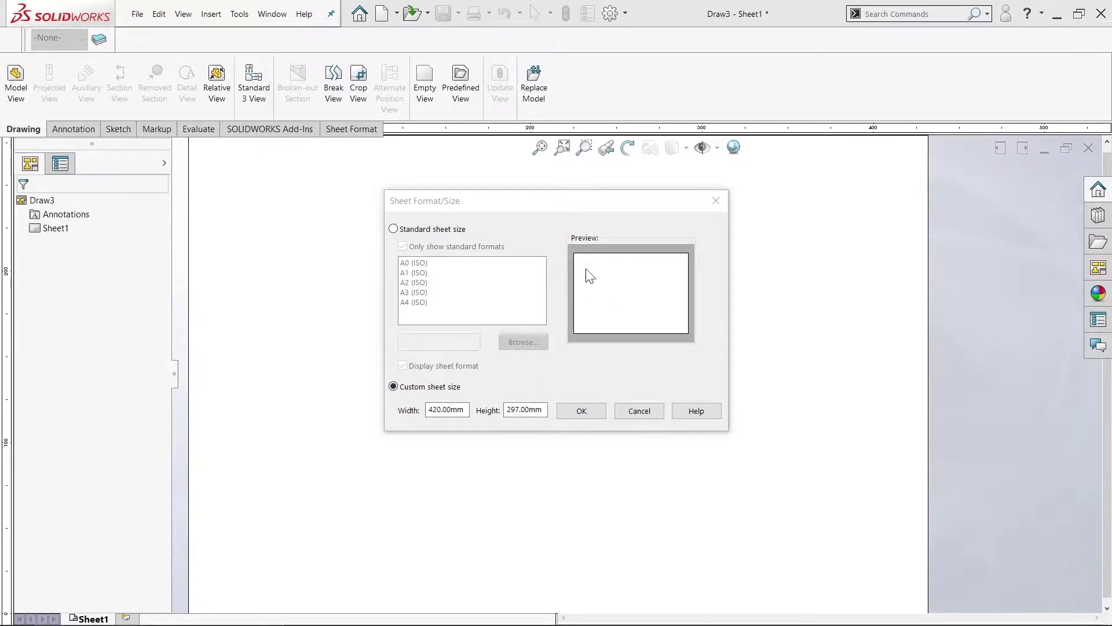
left_click(579, 409)
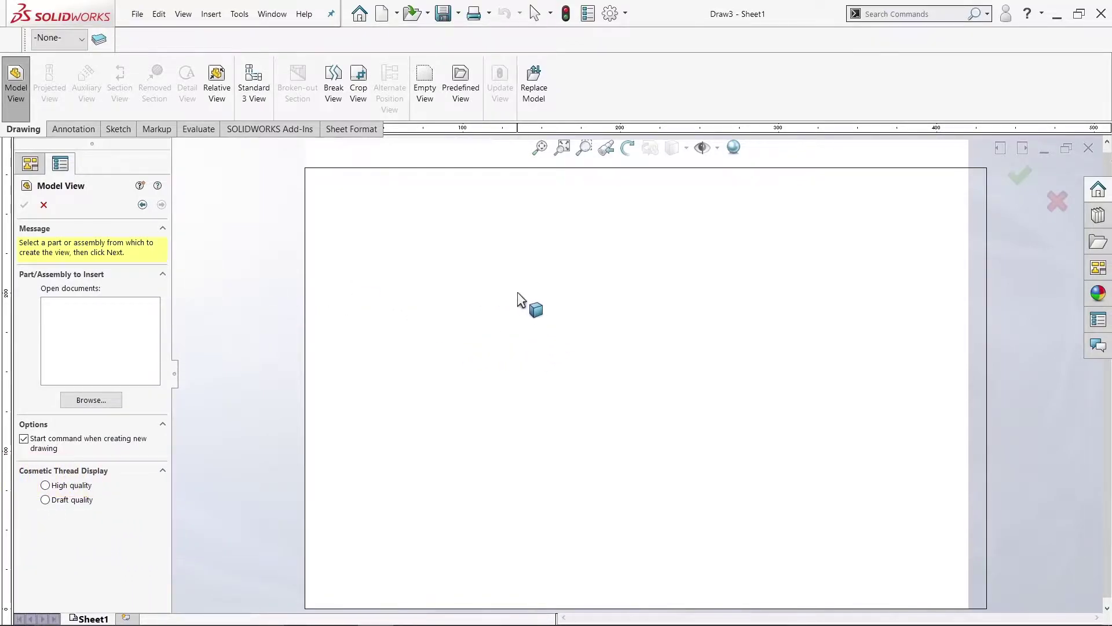
Cancel Model View, switch Sheet1 to Edit Sheet Format, and zoom to fit
left_click(43, 204)
mouse_move(55, 228)
left_mouse_down()
mouse_move(720, 355)
mouse_move(784, 300)
mouse_move(687, 313)
mouse_move(547, 266)
mouse_move(537, 251)
mouse_move(576, 321)
mouse_move(589, 303)
mouse_move(513, 275)
left_mouse_up()
right_click(514, 275)
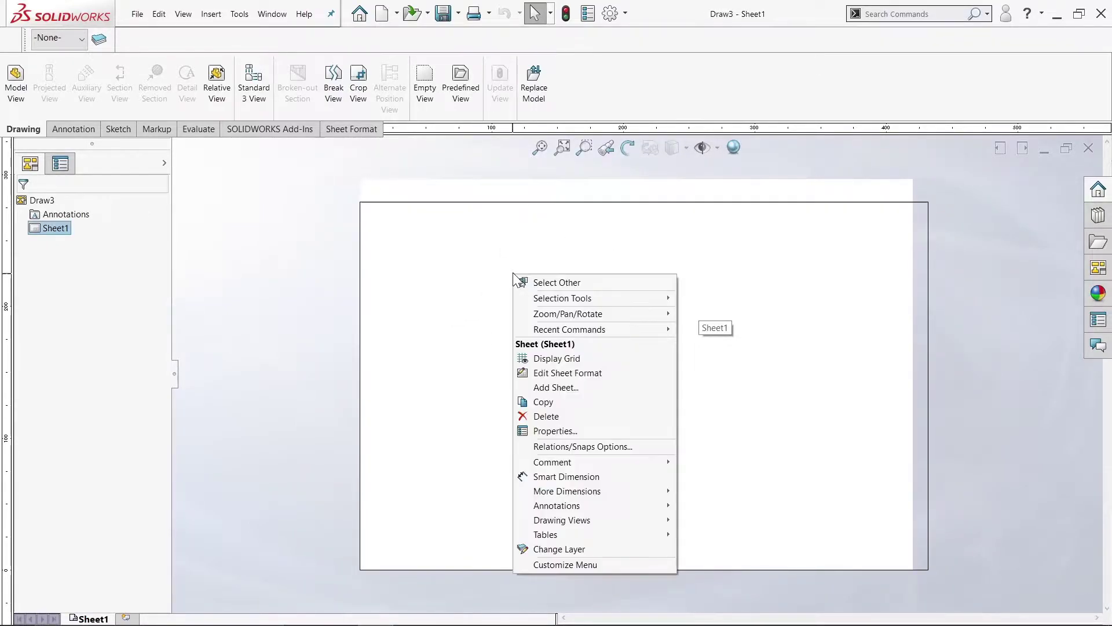
left_click(569, 373)
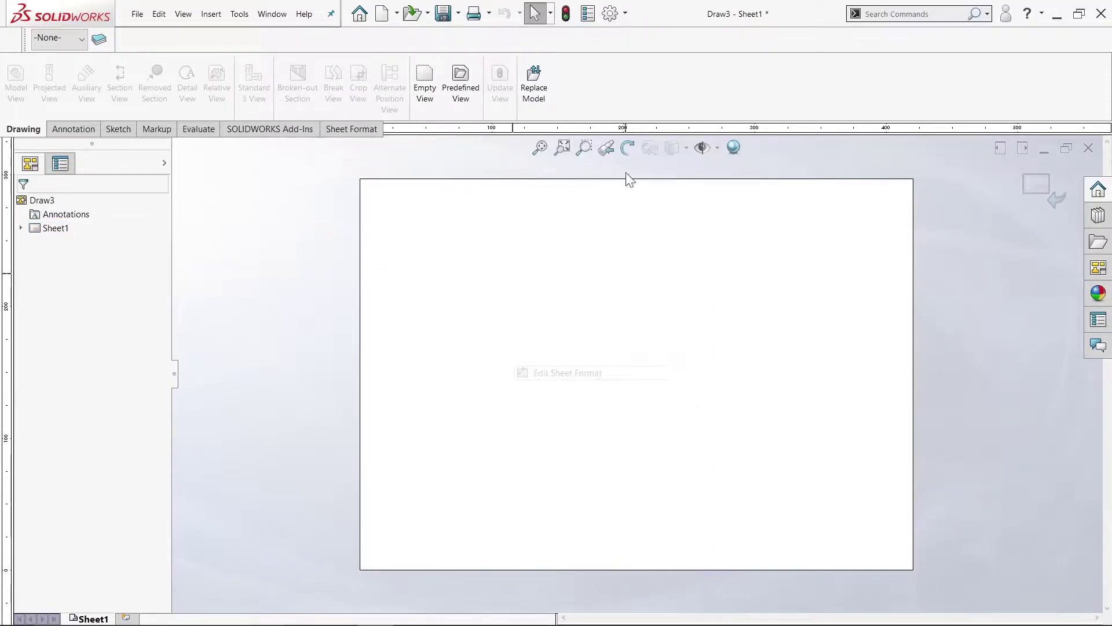
left_click(563, 149)
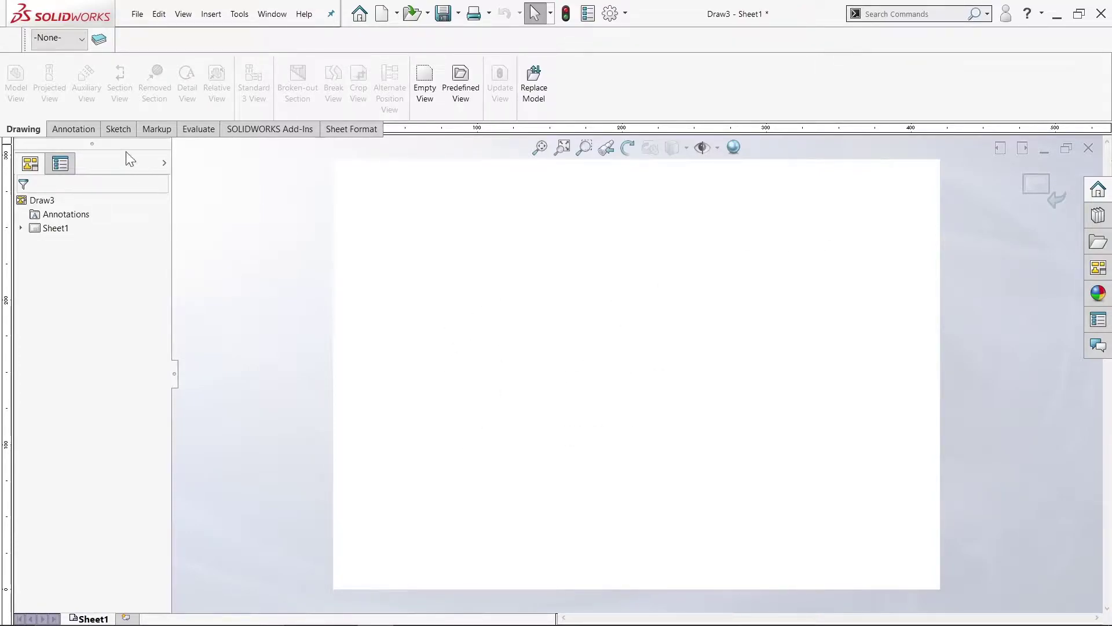
Draw a corner rectangle spanning the sheet from top-left to bottom-right
left_click(119, 129)
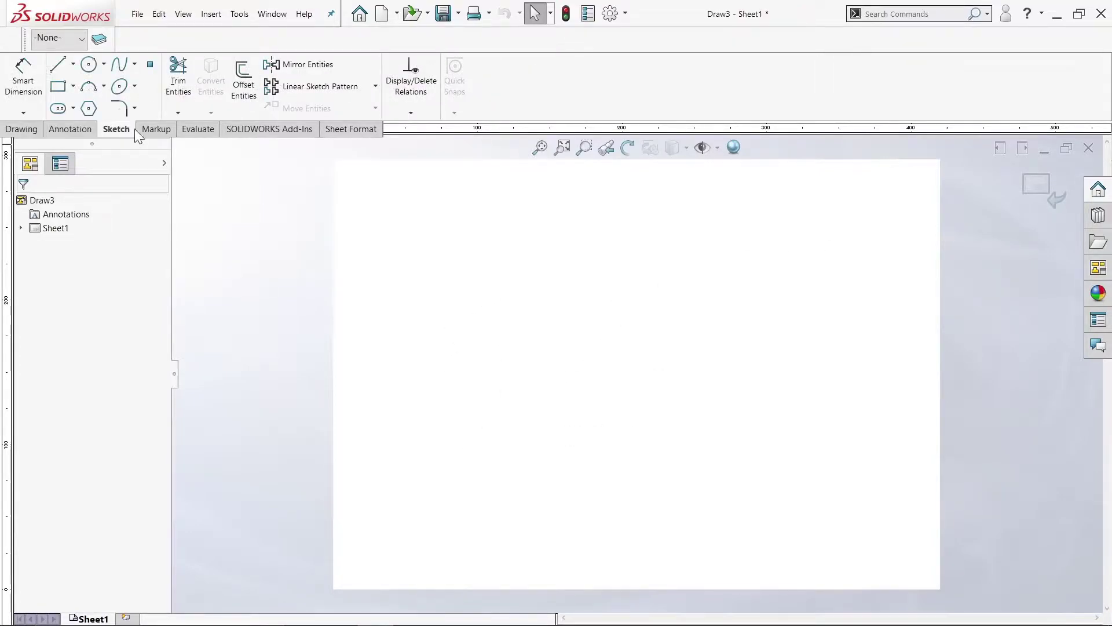
left_click(57, 86)
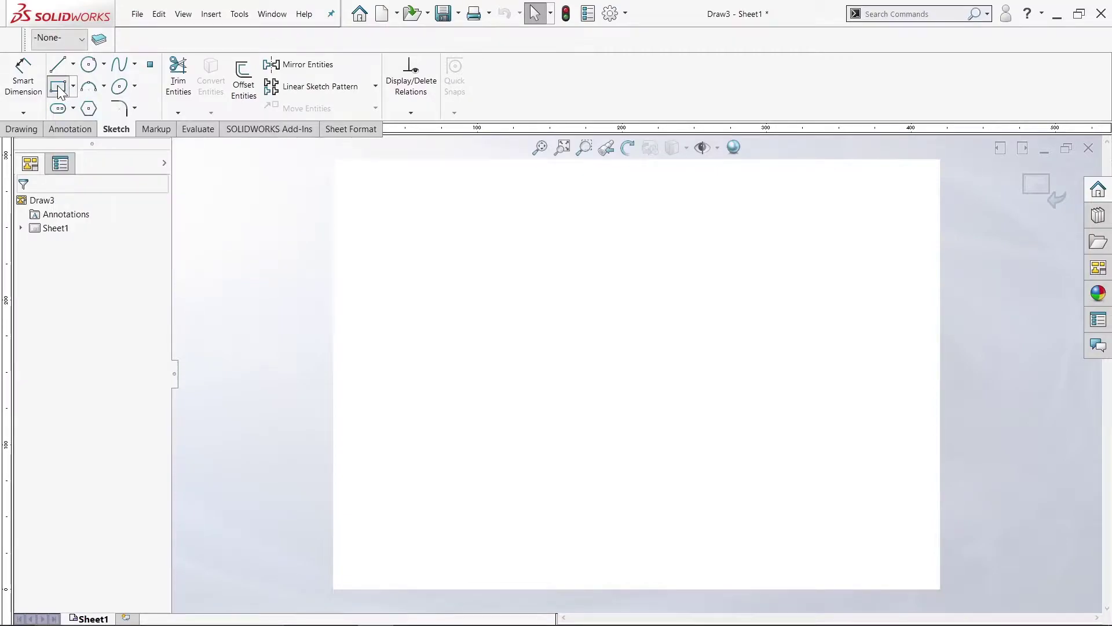
left_click(348, 173)
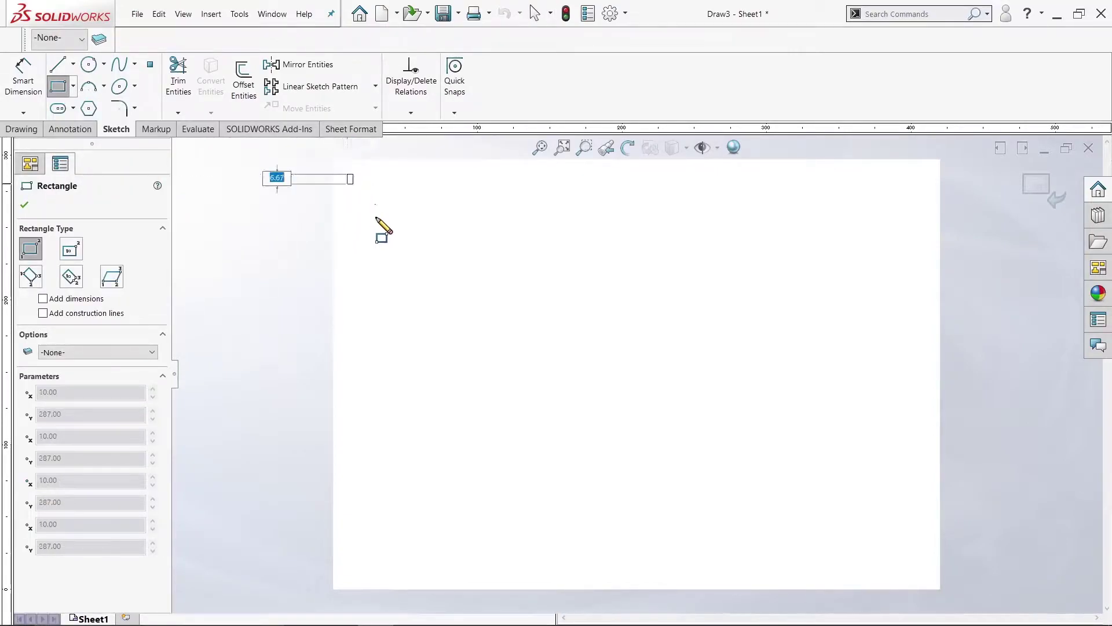
left_click(926, 575)
right_click(689, 307)
left_click(710, 316)
Dimension the rectangle's left edge to 297 and bottom edge to 420
left_click(38, 77)
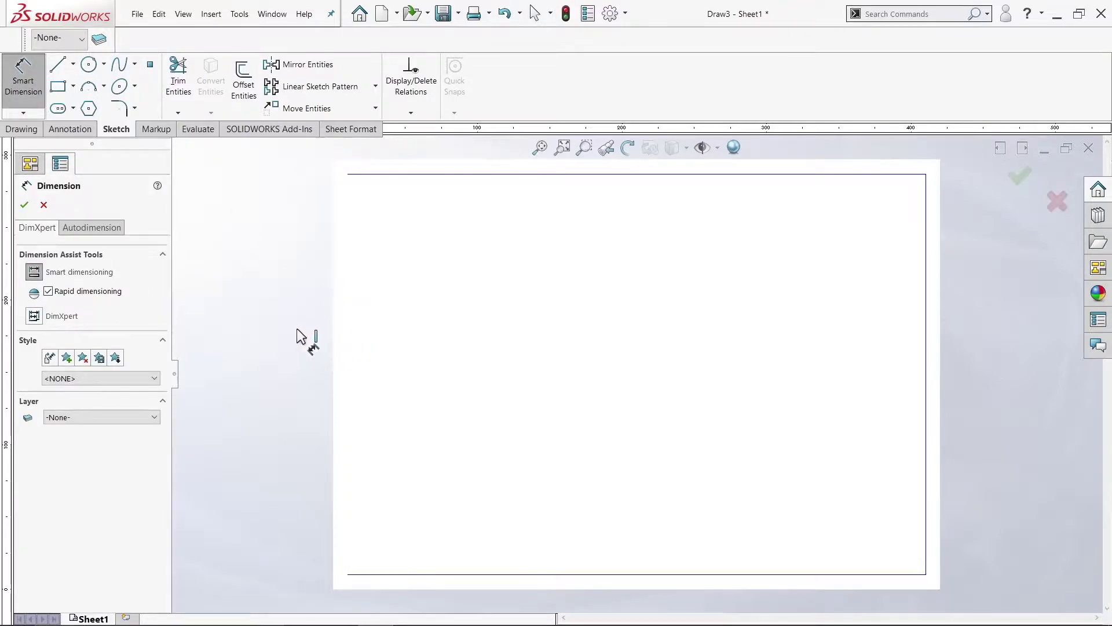
left_click(257, 336)
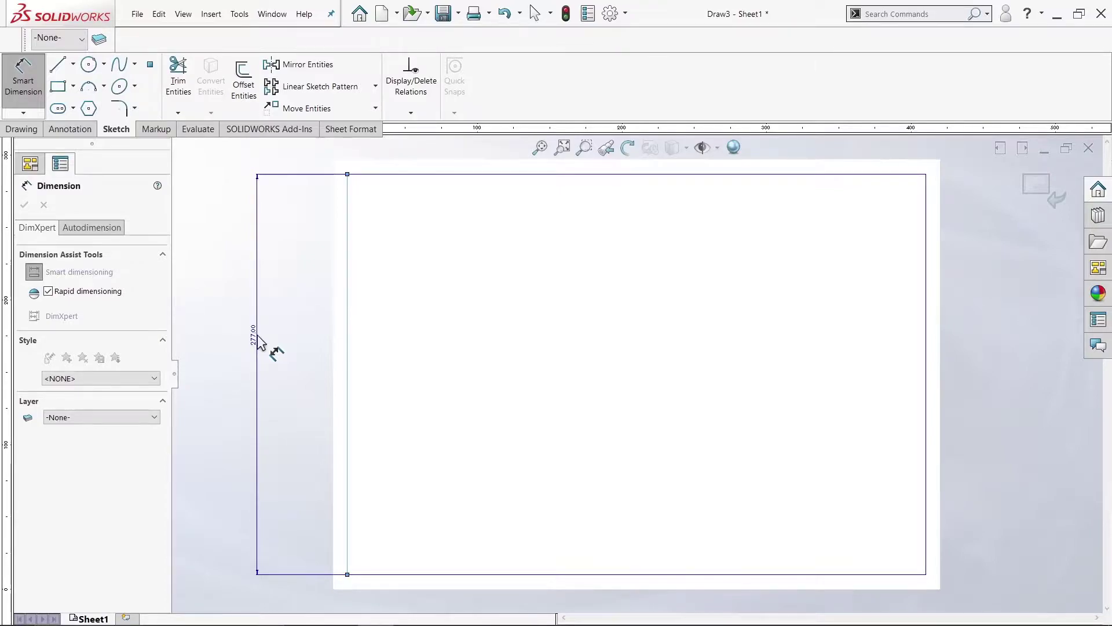
left_click(255, 331)
type("297")
key("Return")
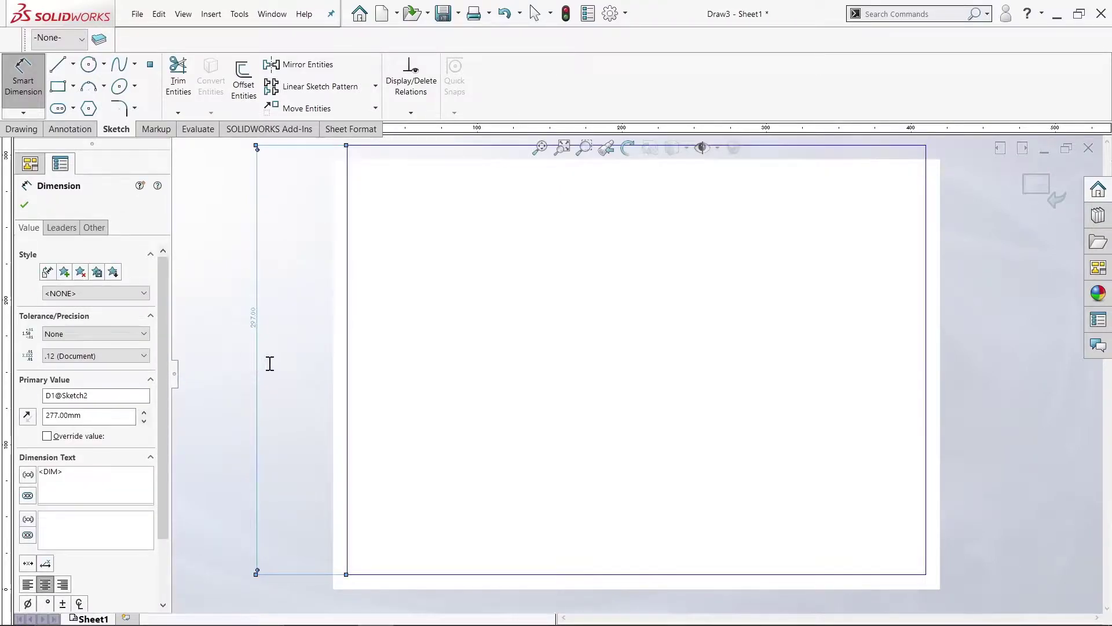
left_click(390, 574)
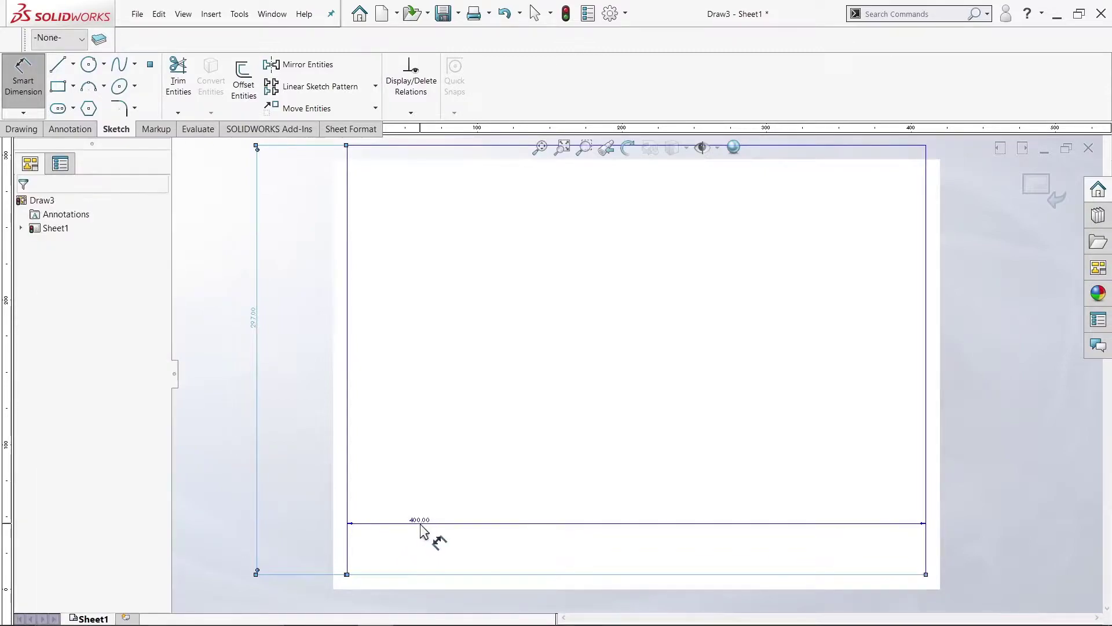
left_click(421, 525)
type("420")
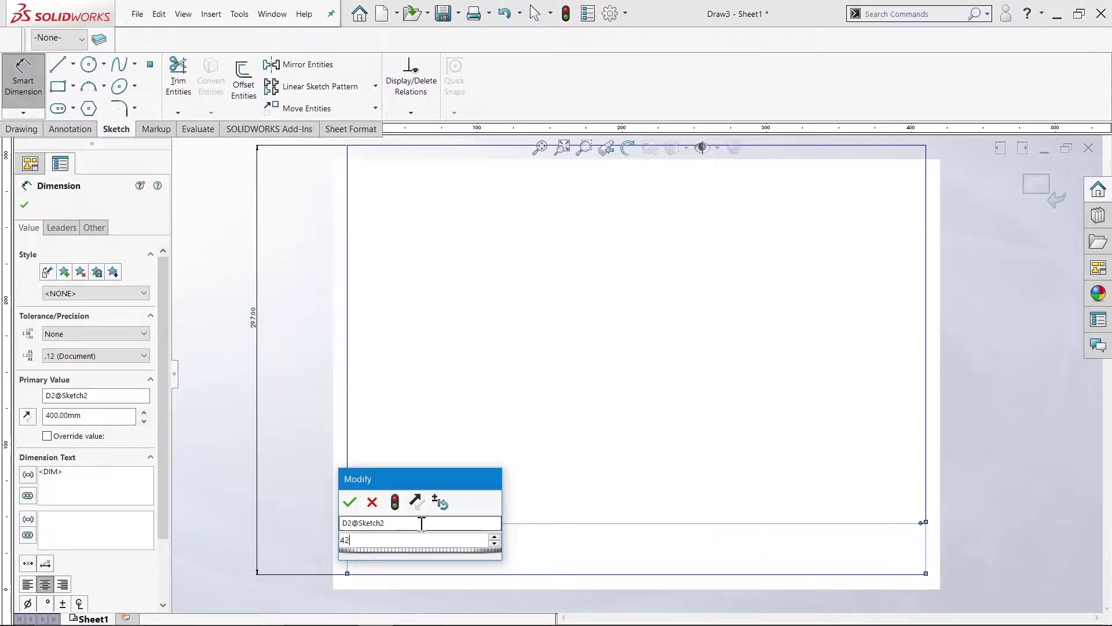
key("Return")
right_click(227, 307)
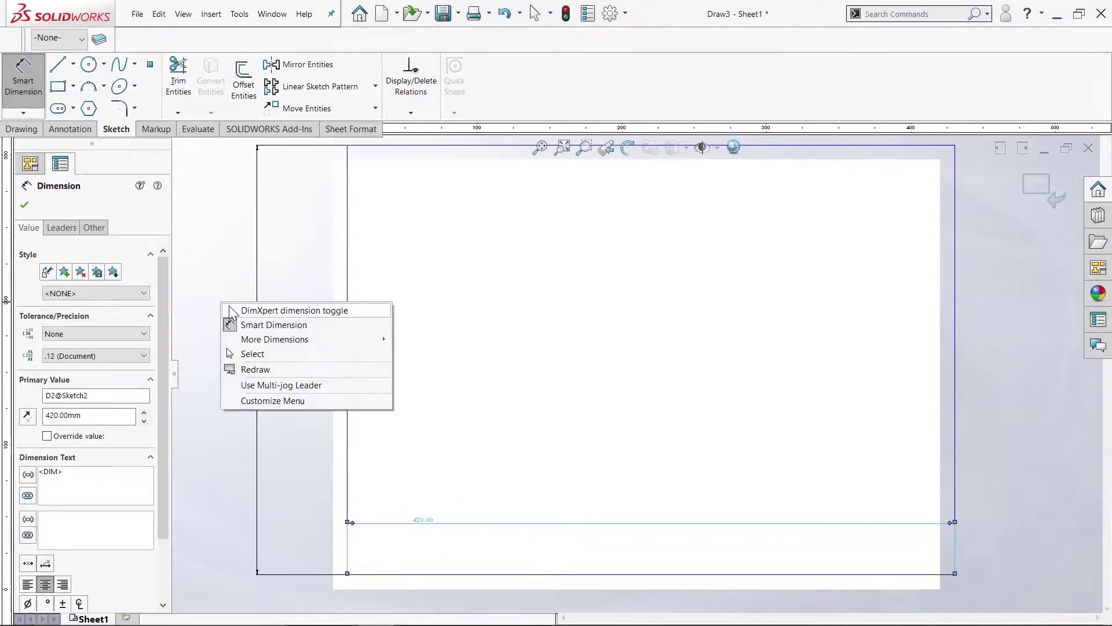
left_click(259, 356)
key("f")
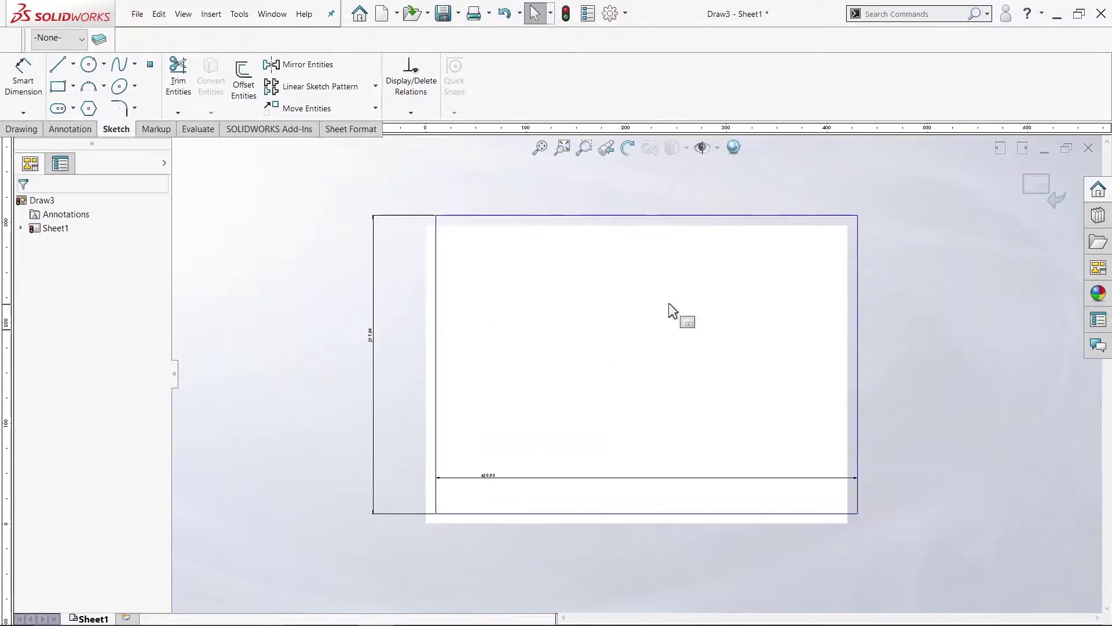
scroll(468, 524, "down", 4)
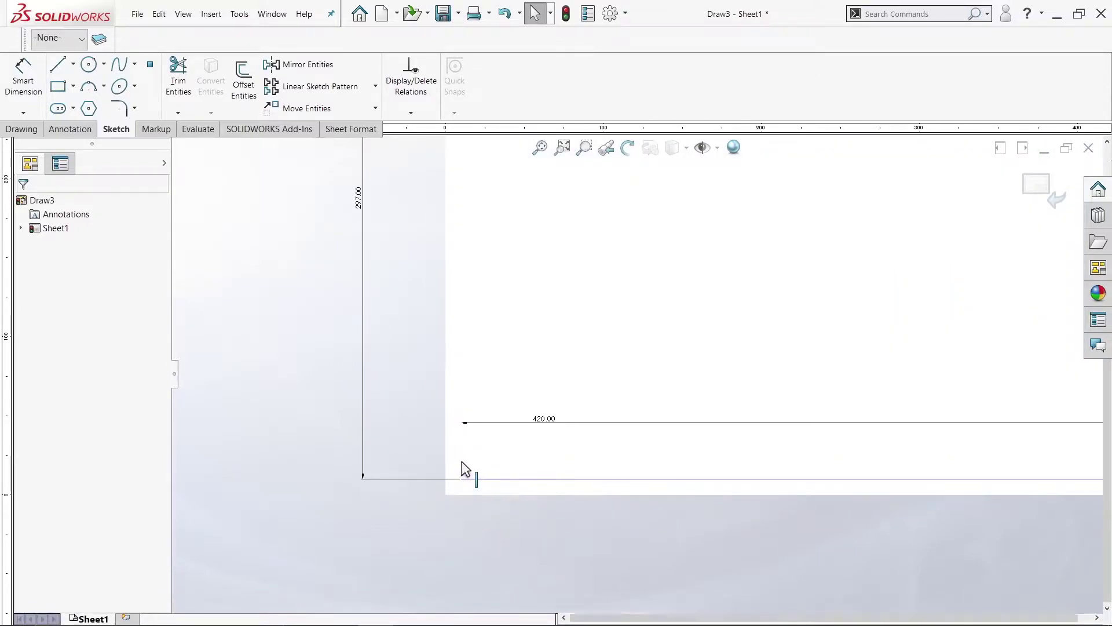
Set a vertical border edge's start X to 0 to shift the border
left_click(460, 471)
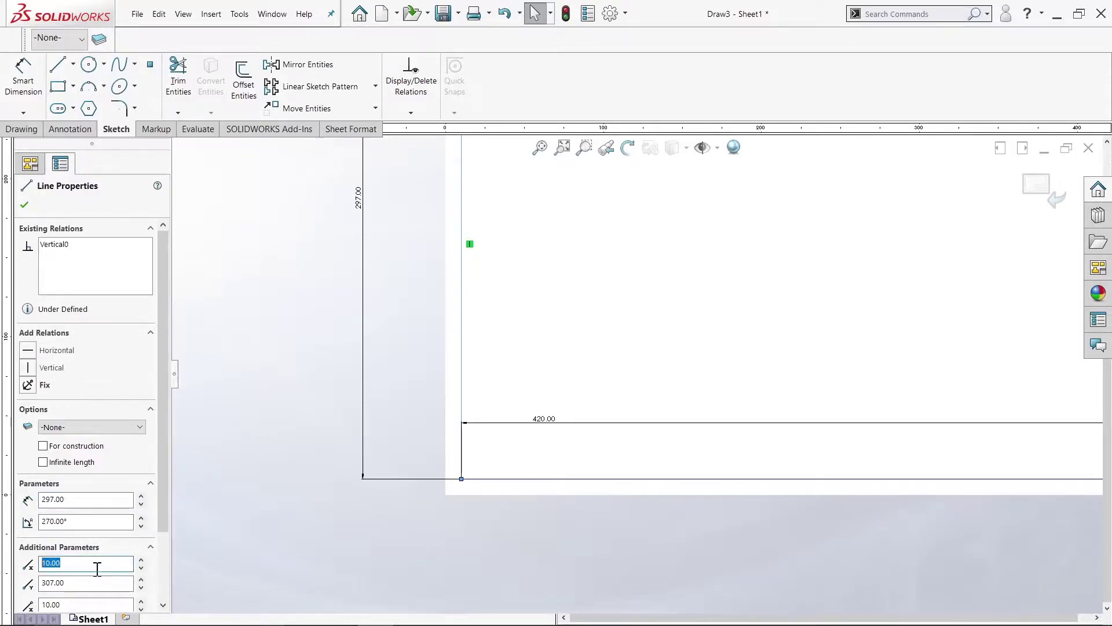
key("Return")
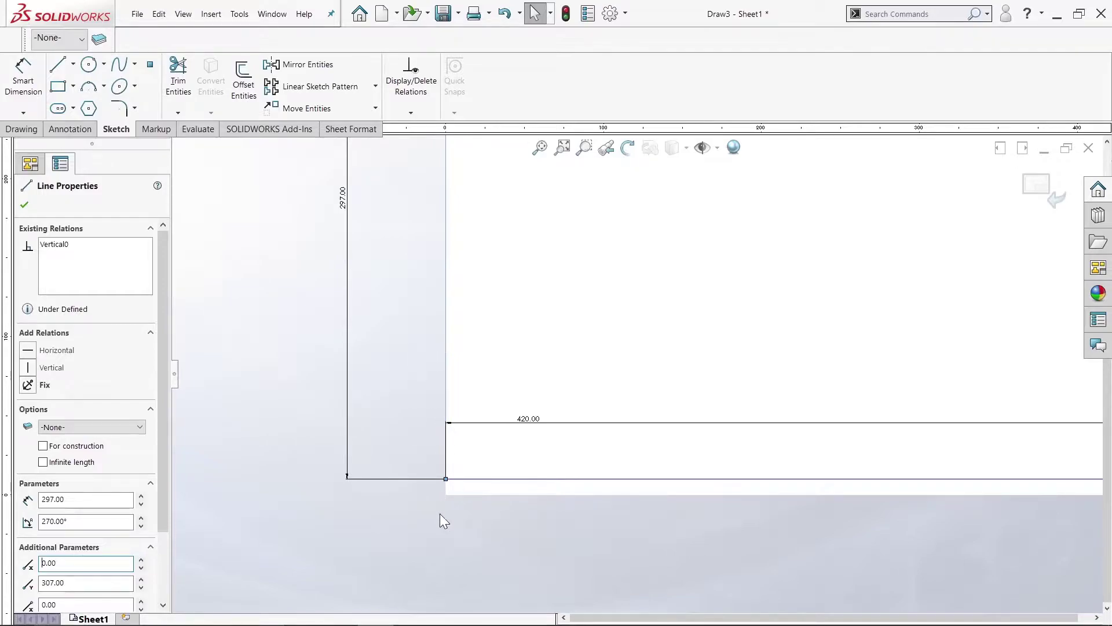
left_click(248, 350)
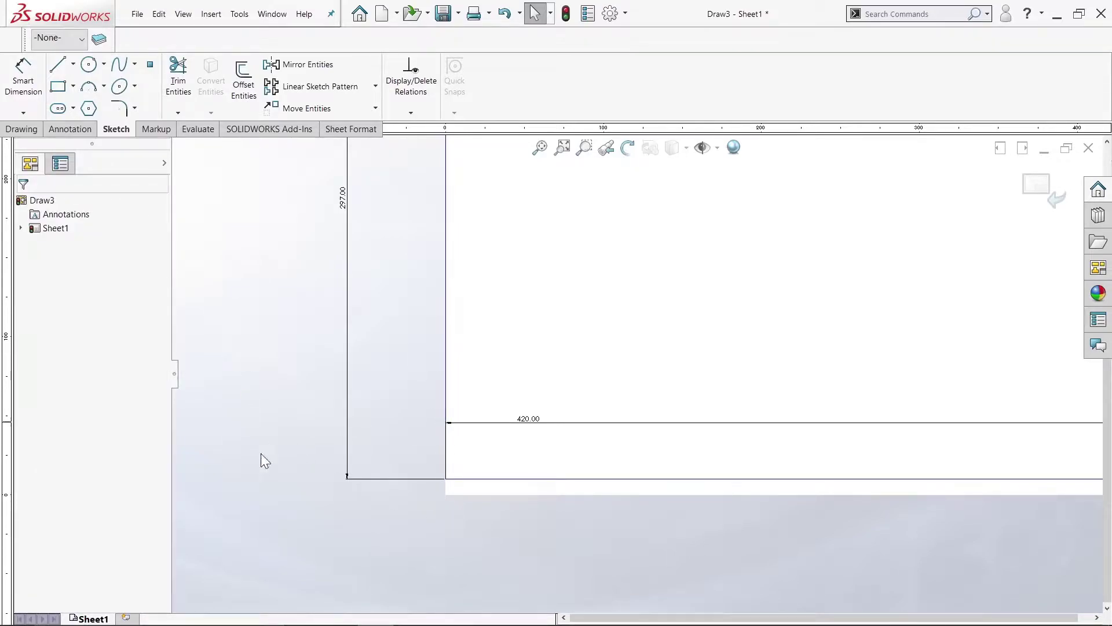
Set the bottom border line's Start Y to 0 in Line Properties
left_click(463, 485)
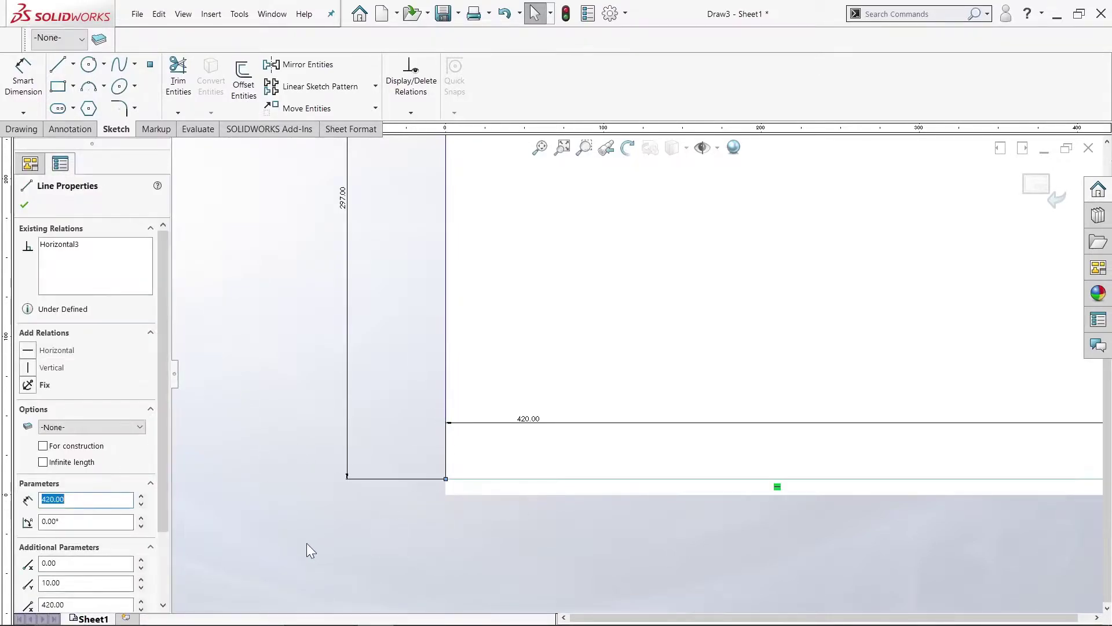
left_click_drag(162, 499, 168, 561)
double_click(87, 519)
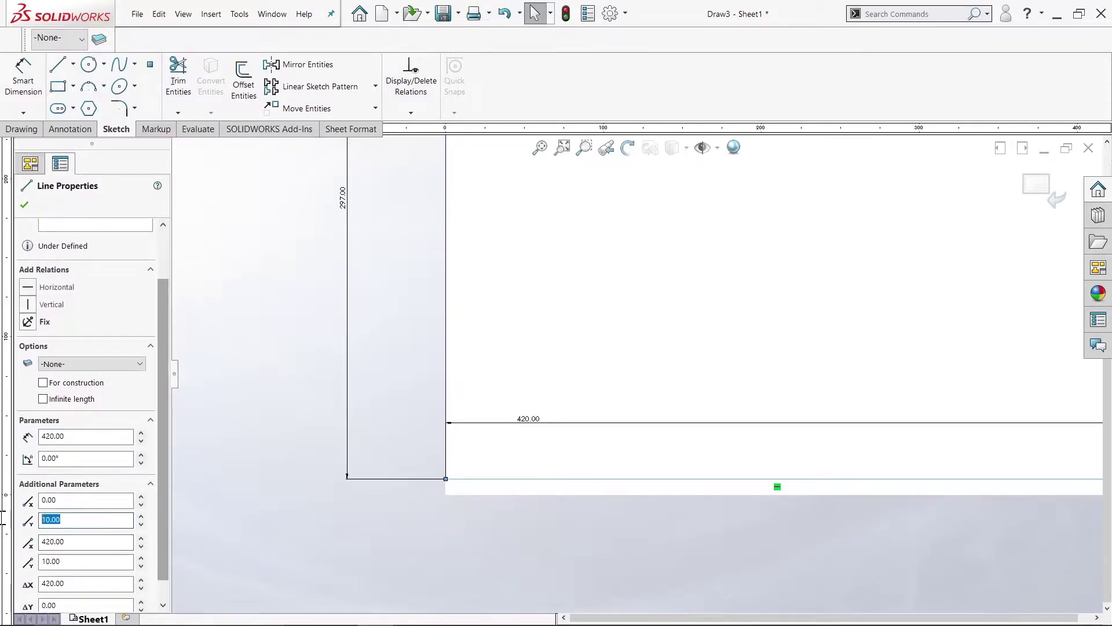
type("0")
key("Return")
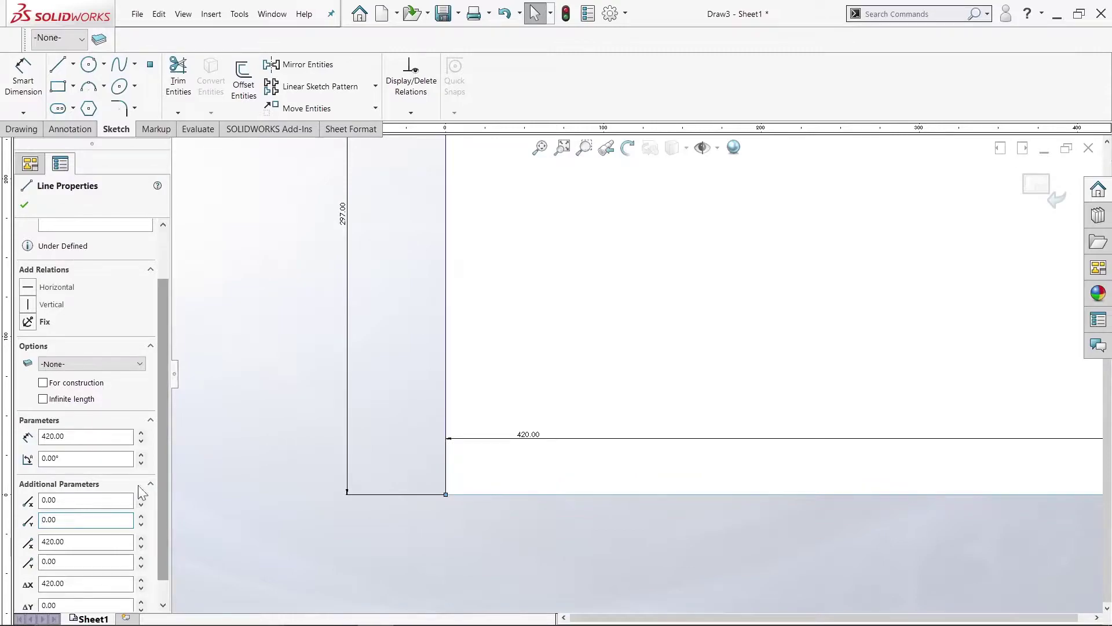
left_click(304, 384)
left_click(343, 214)
left_click(416, 346)
key("f")
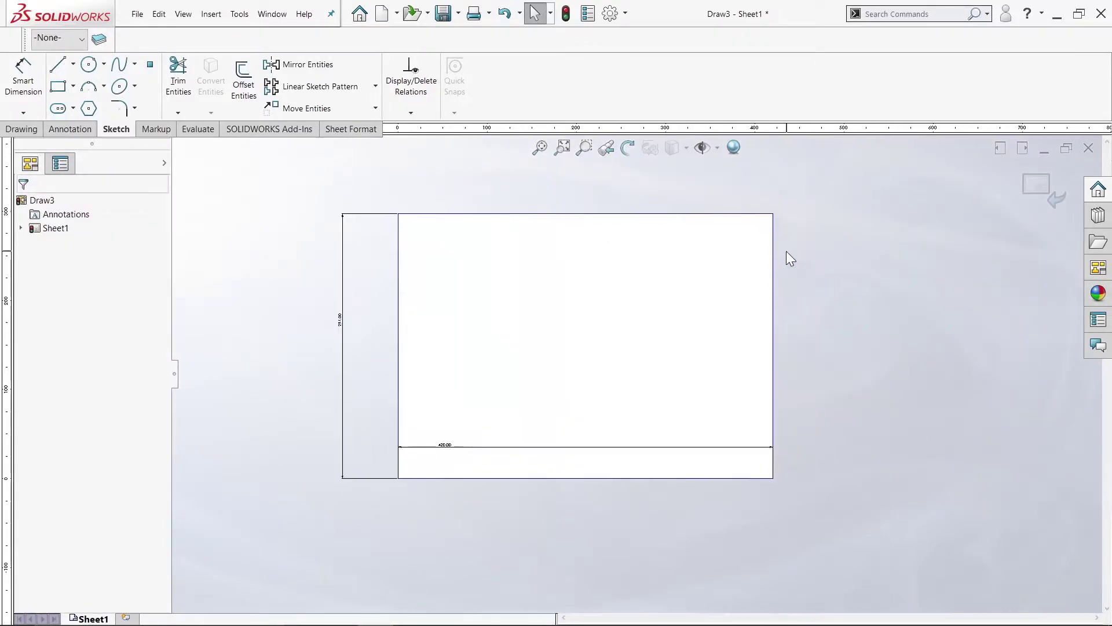
Offset the box-selected sheet outline 5 mm inward with Reverse
left_click(563, 149)
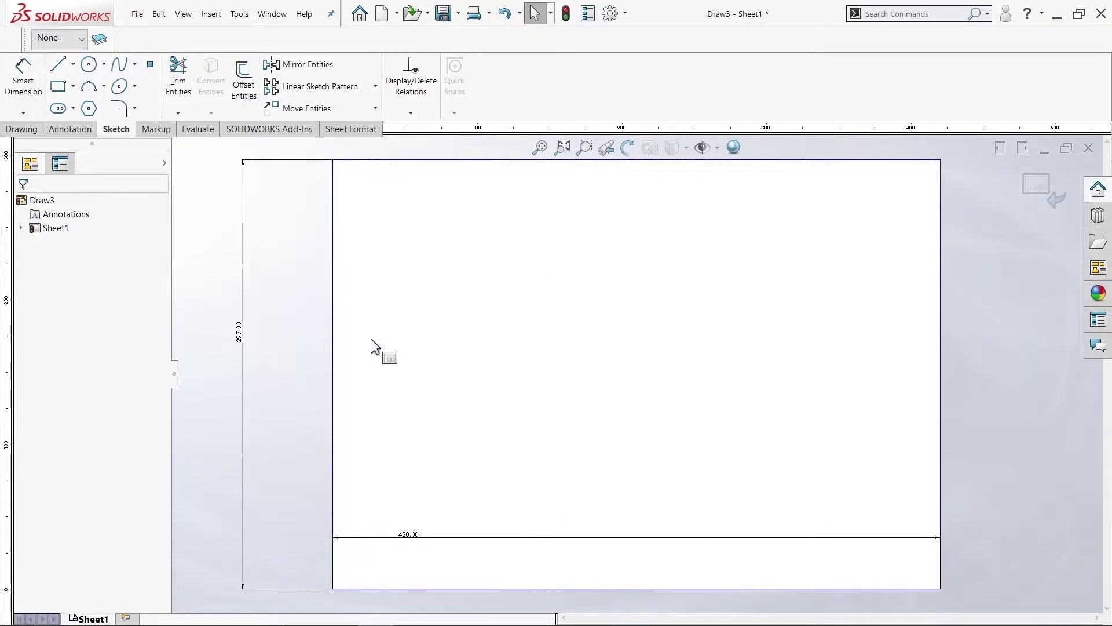
left_click(250, 88)
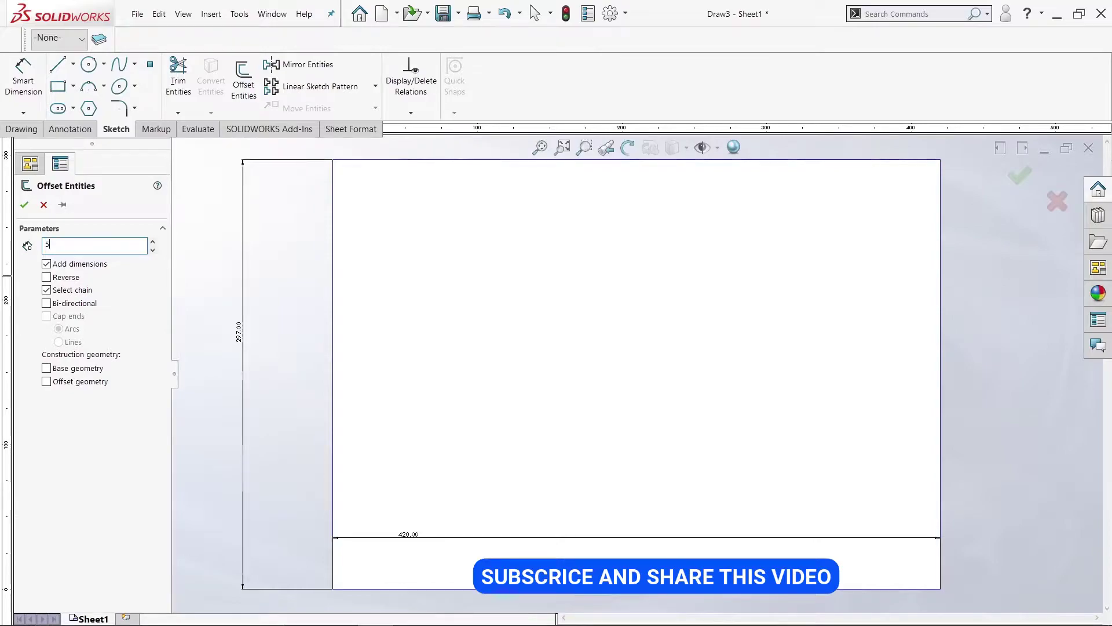
scroll(276, 272, "up", 1)
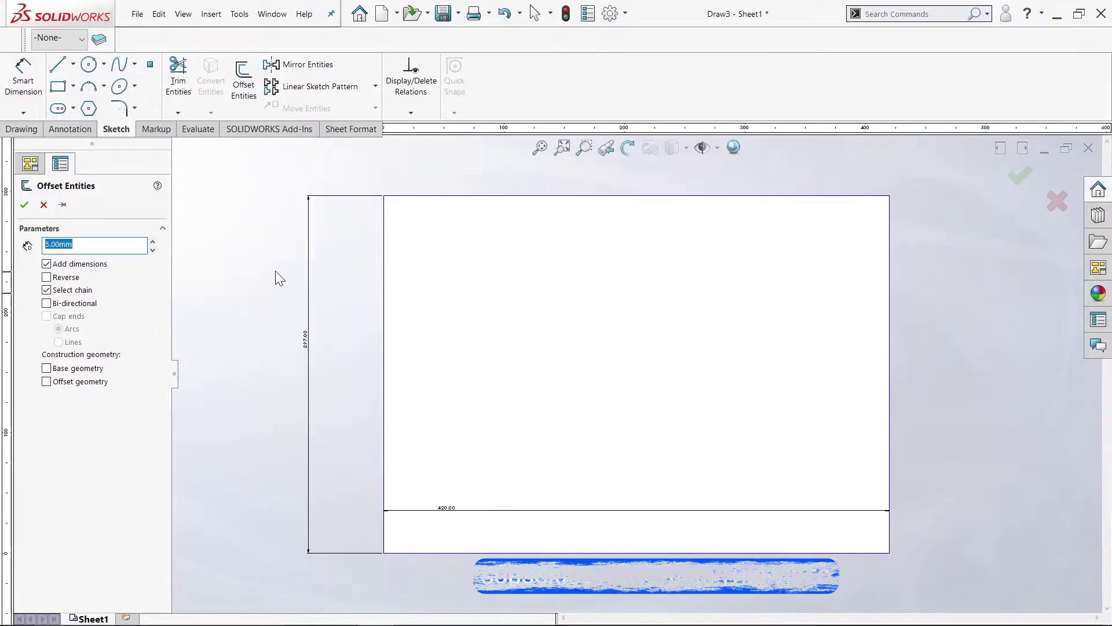
left_click_drag(343, 167, 917, 562)
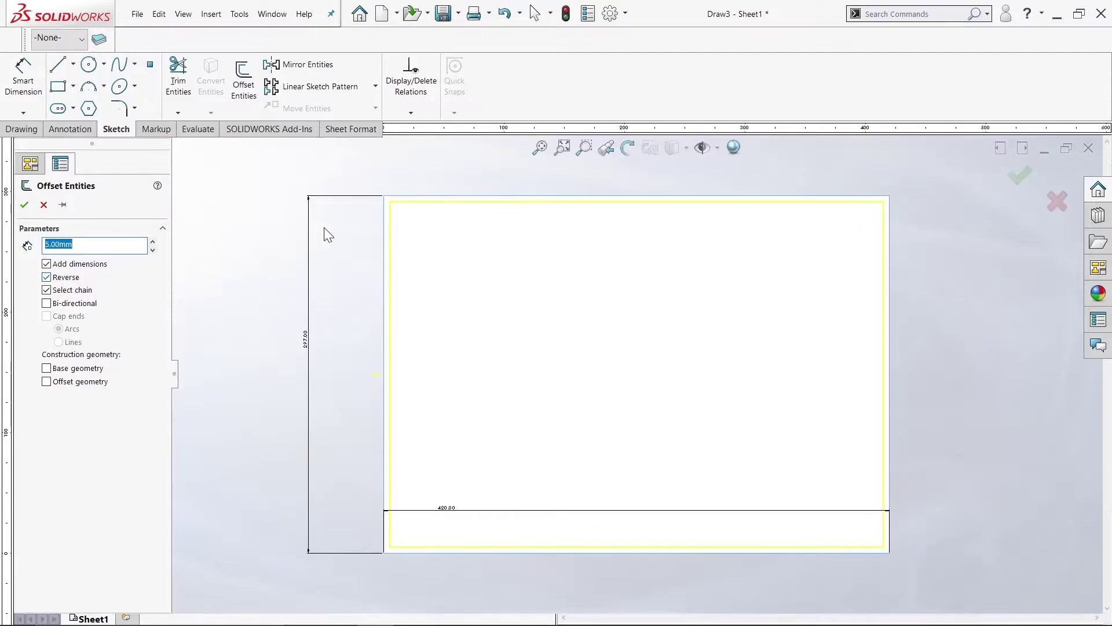
left_click(23, 205)
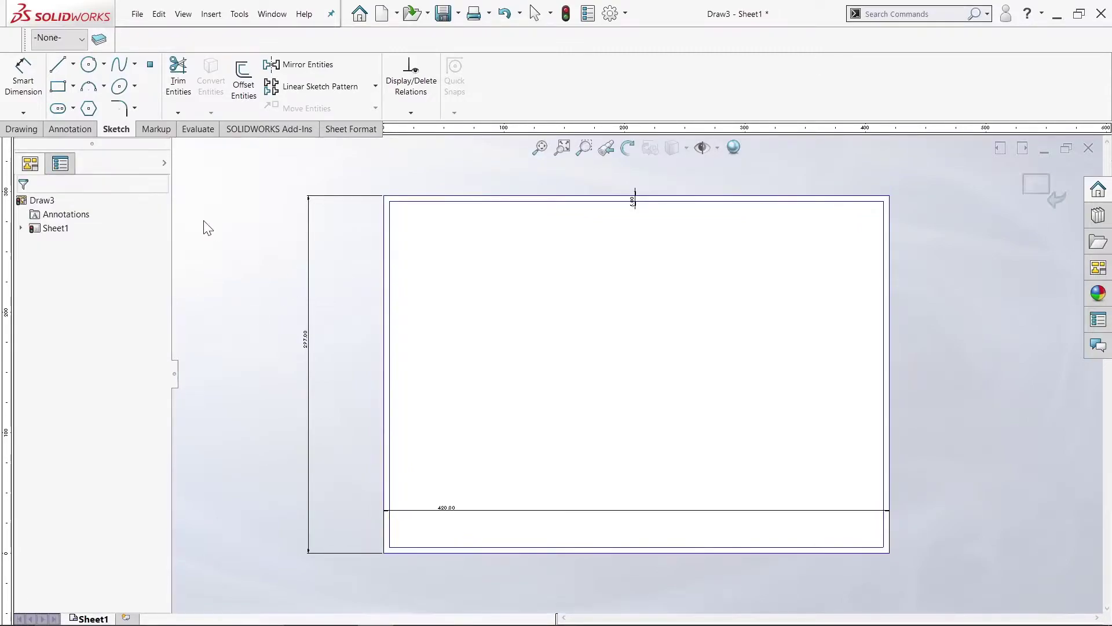
Delete the leftover original rectangle lines, confirming the deletion
scroll(432, 547, "down", 2)
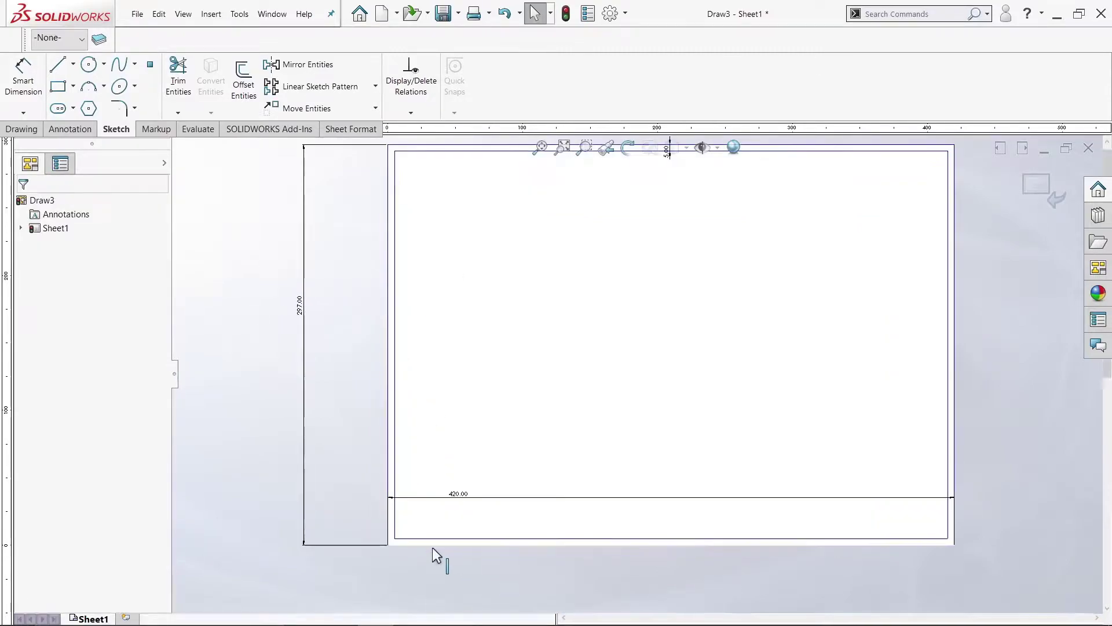
left_click(405, 534)
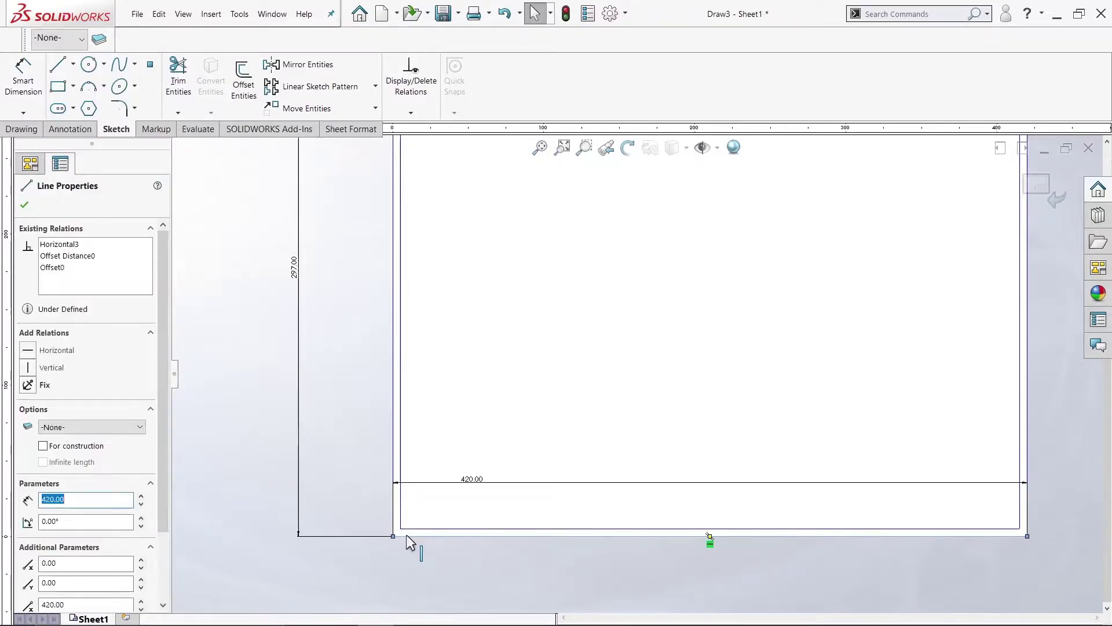
key("Escape")
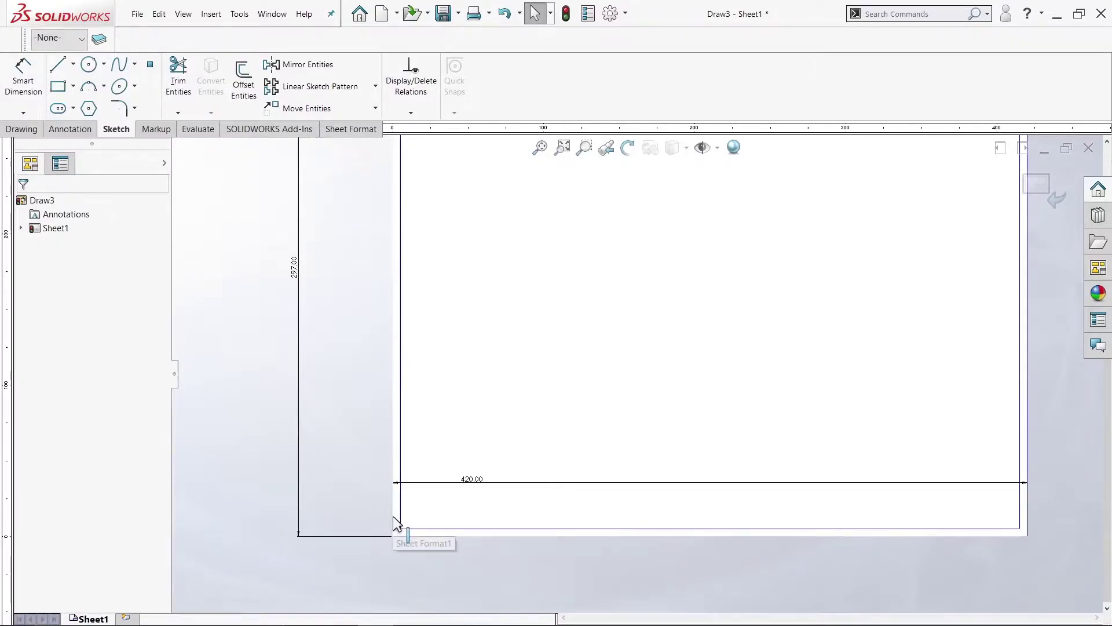
left_click(394, 534)
key("Delete")
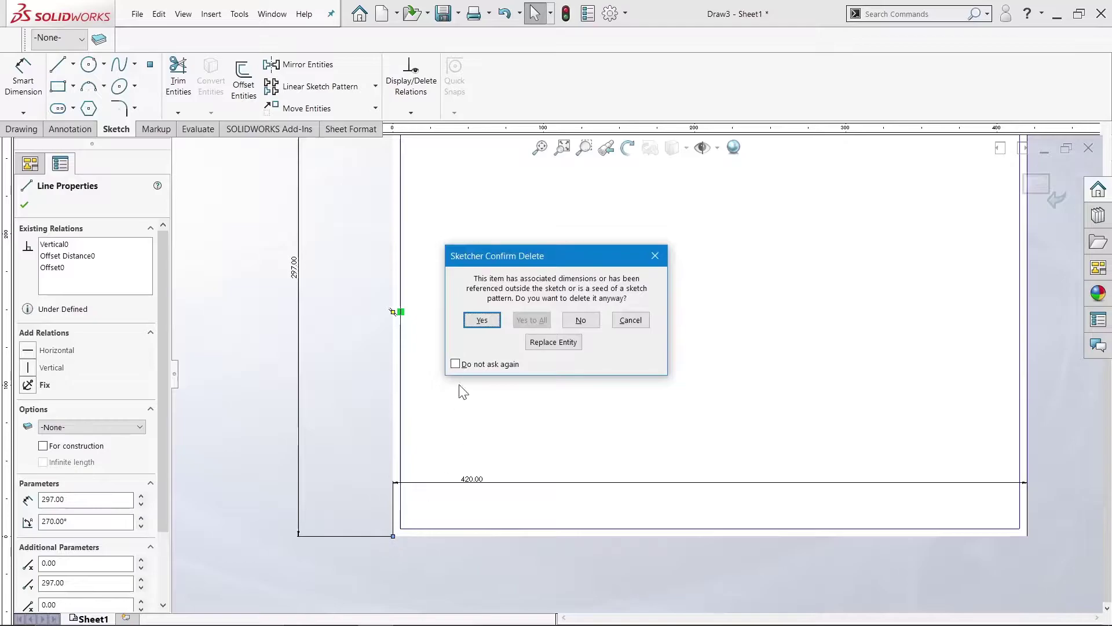
left_click(482, 320)
scroll(572, 301, "up", 2)
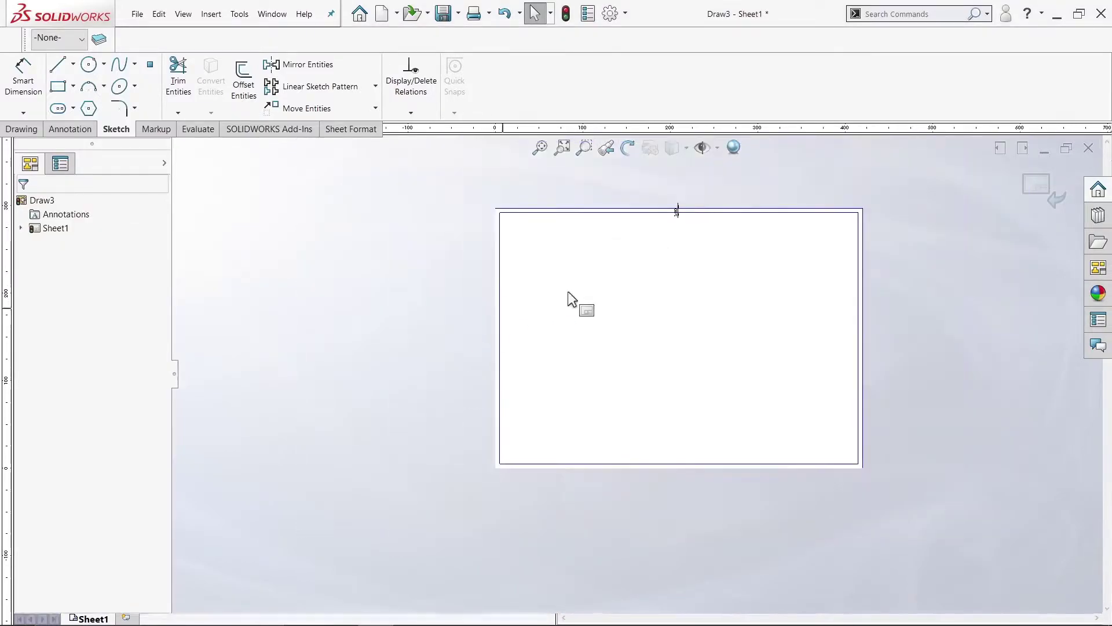
scroll(743, 216, "down", 1)
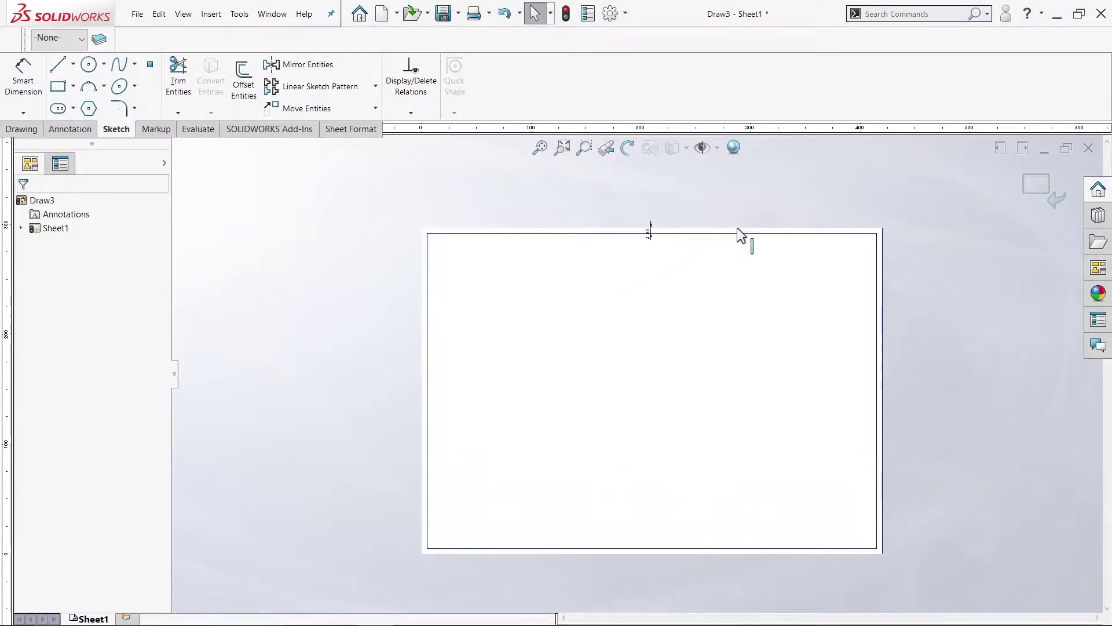
left_click(741, 232)
Add layer '1' with 0.5mm line thickness in Layer Properties
key("Escape")
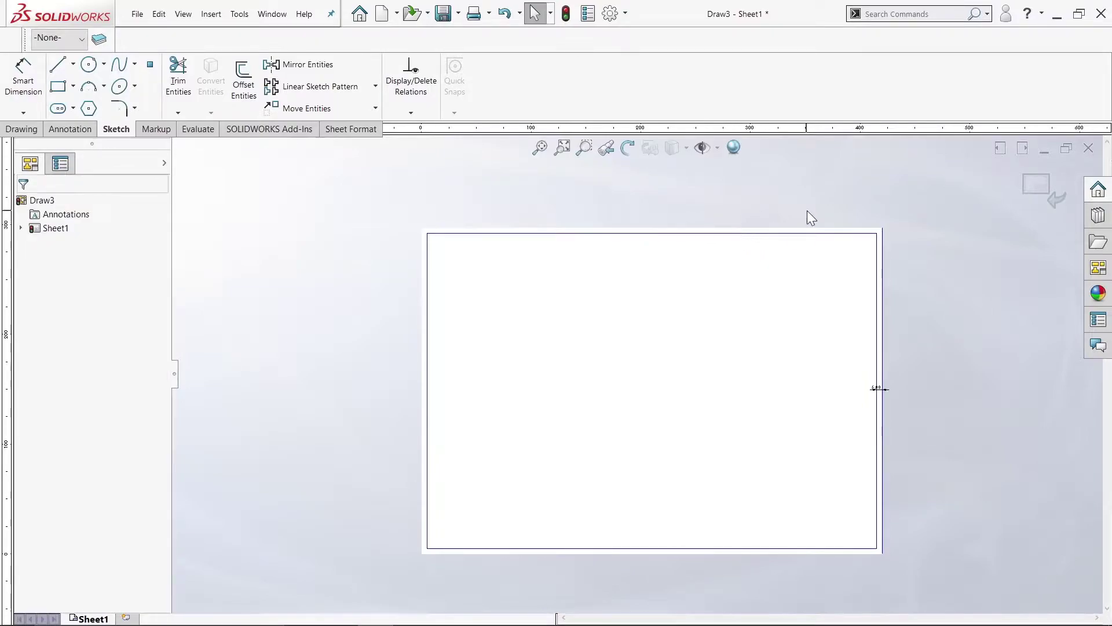
left_click(884, 238)
key("Escape")
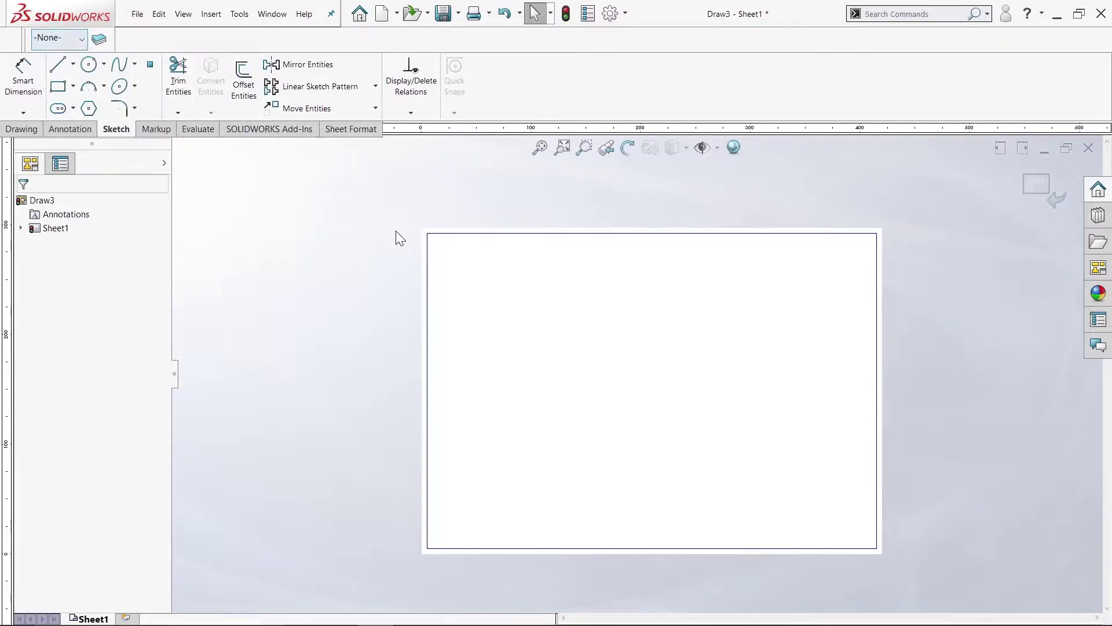
left_click(99, 39)
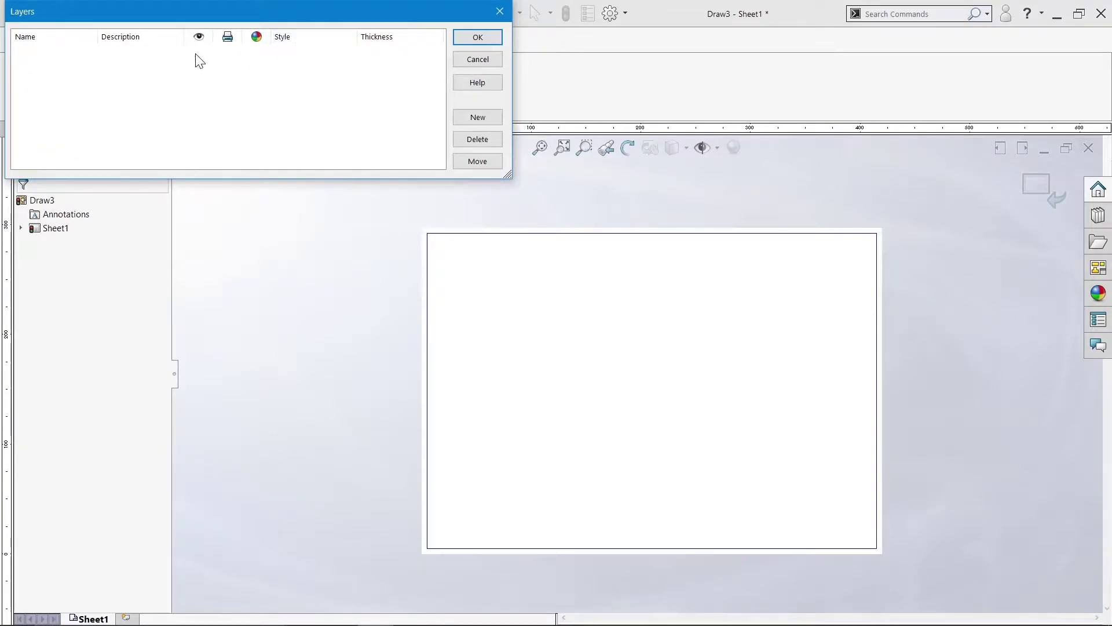
left_click(475, 116)
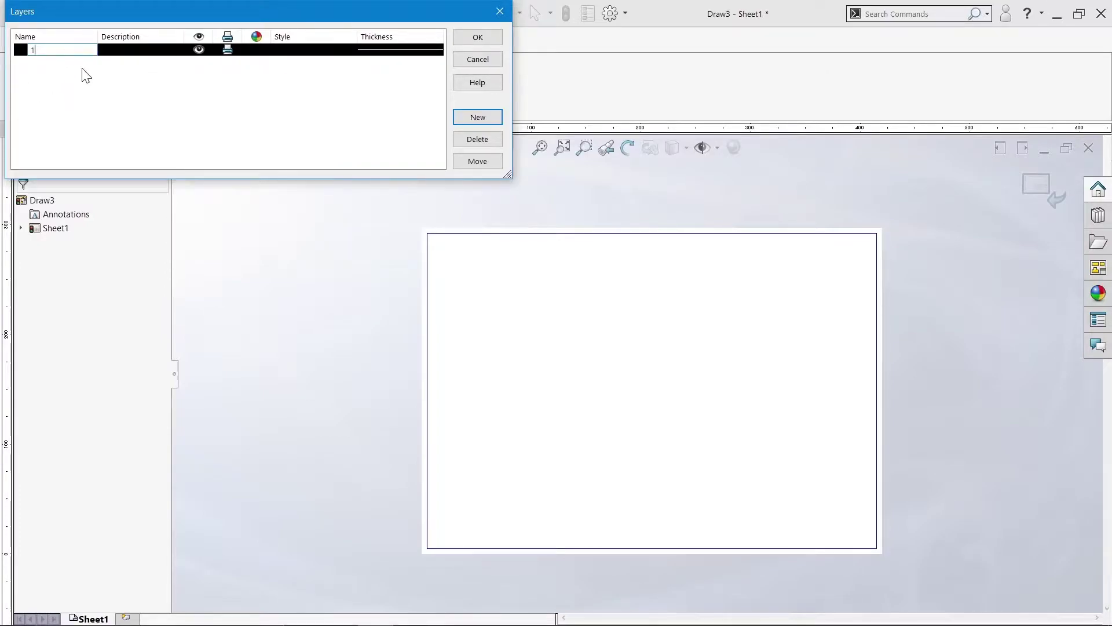
left_click(288, 51)
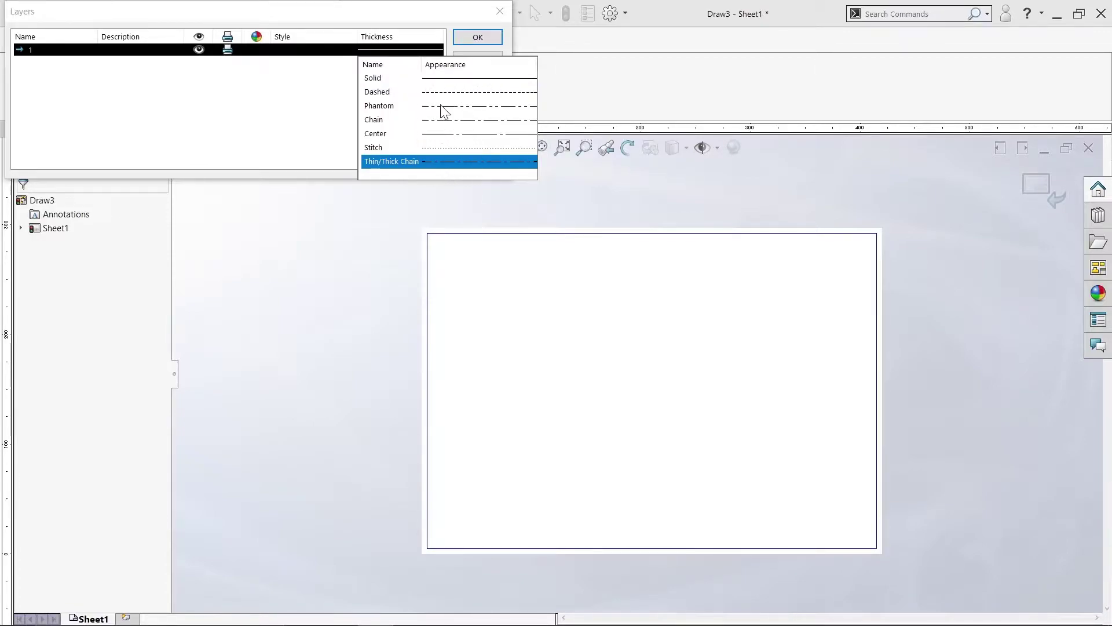
left_click(475, 87)
left_click(404, 53)
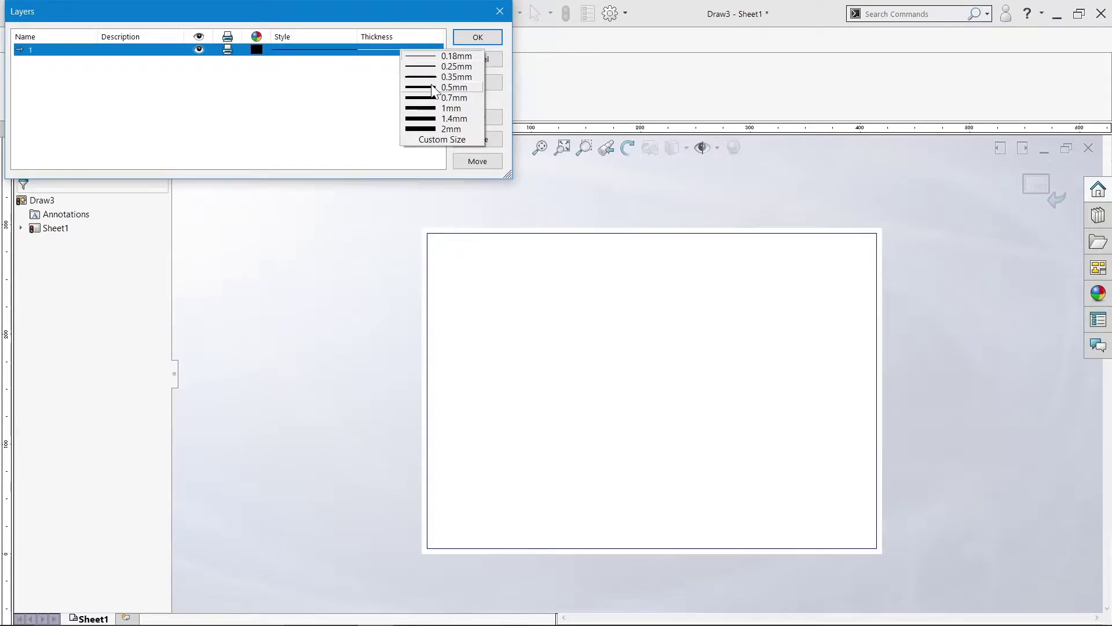
left_click(429, 87)
left_click(466, 38)
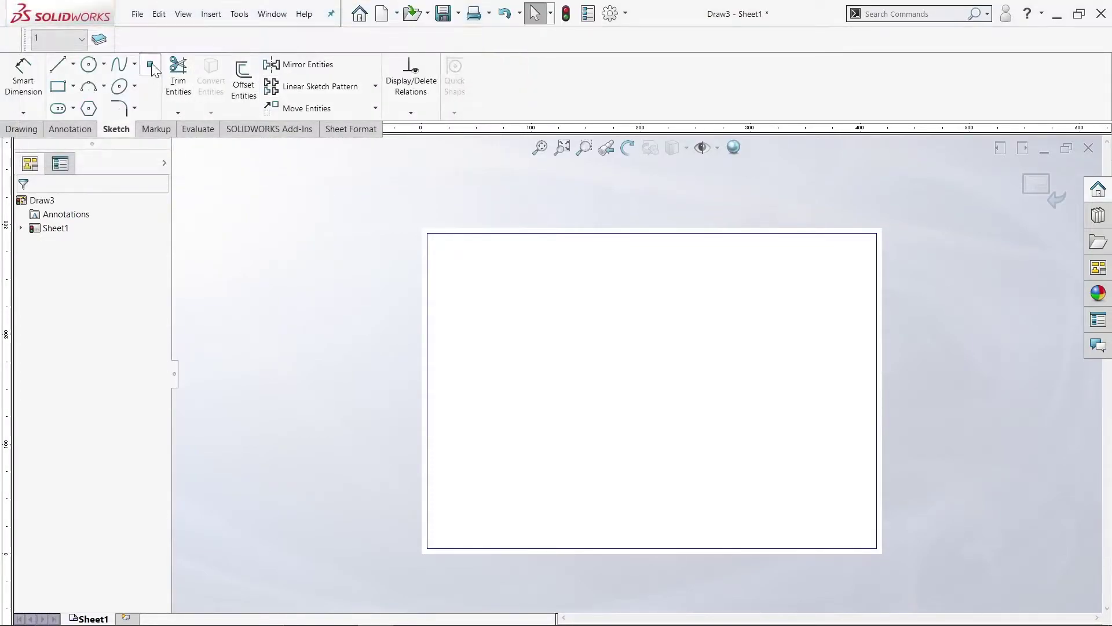
Box-select the four inner border lines and assign them to layer 1
left_click_drag(379, 173, 959, 575)
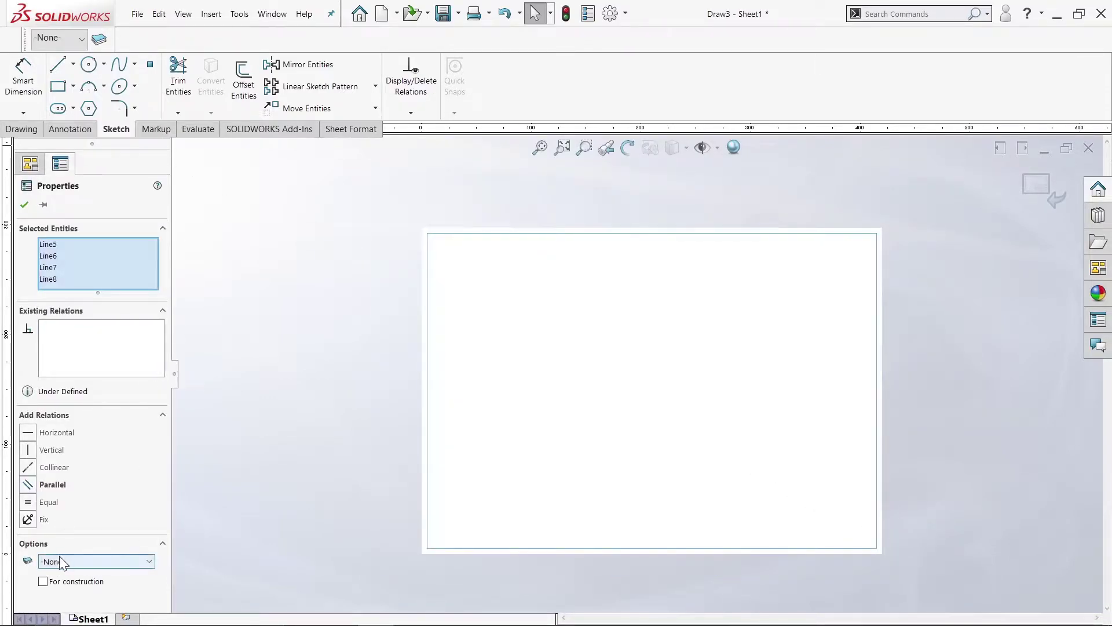
left_click(77, 559)
left_click(67, 579)
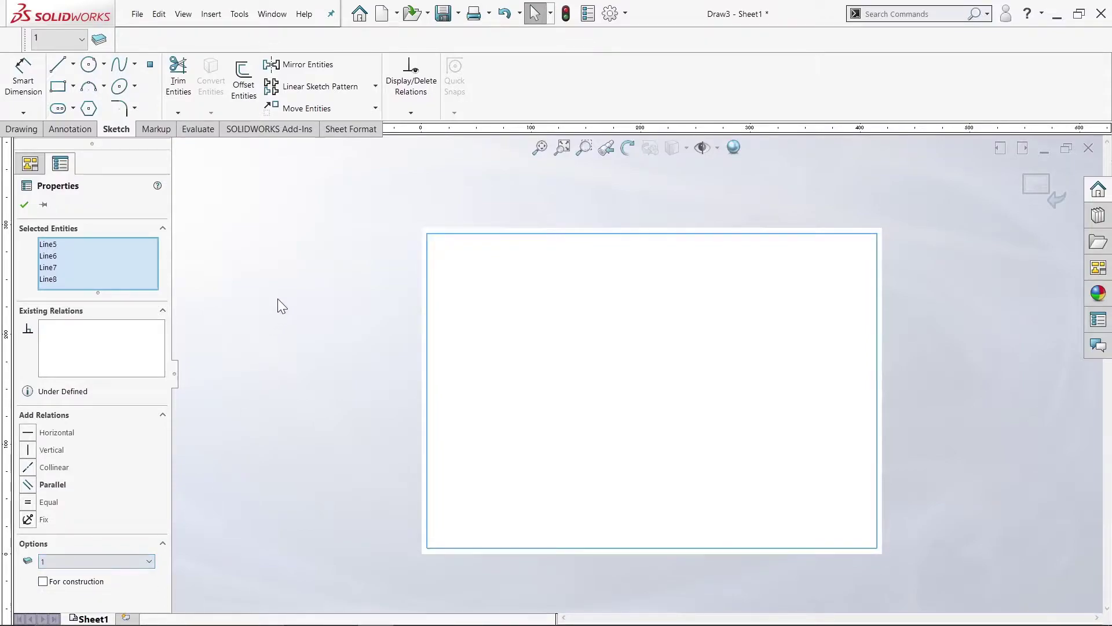
left_click(304, 270)
left_click(561, 149)
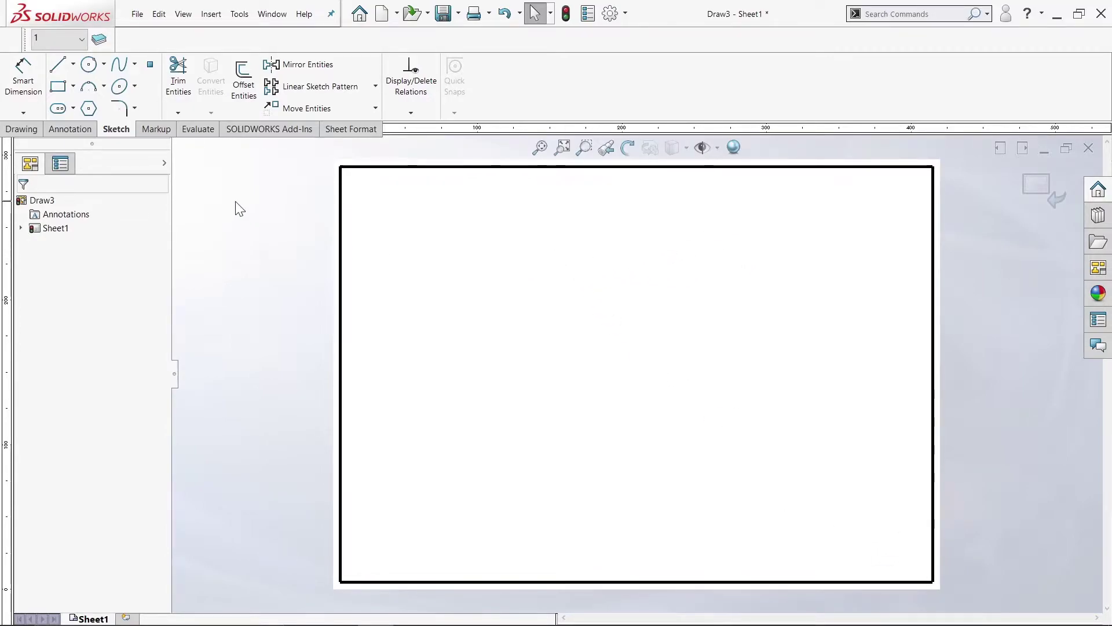
left_click(59, 66)
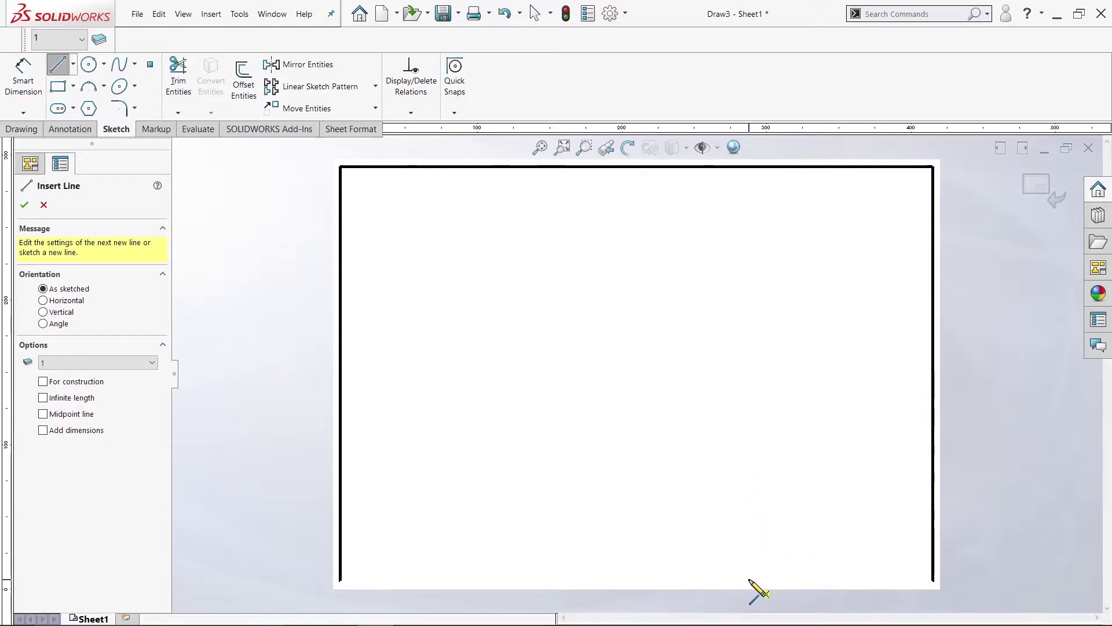
Draw an L-shaped title-block outline from the right border down to the bottom border
left_click(65, 360)
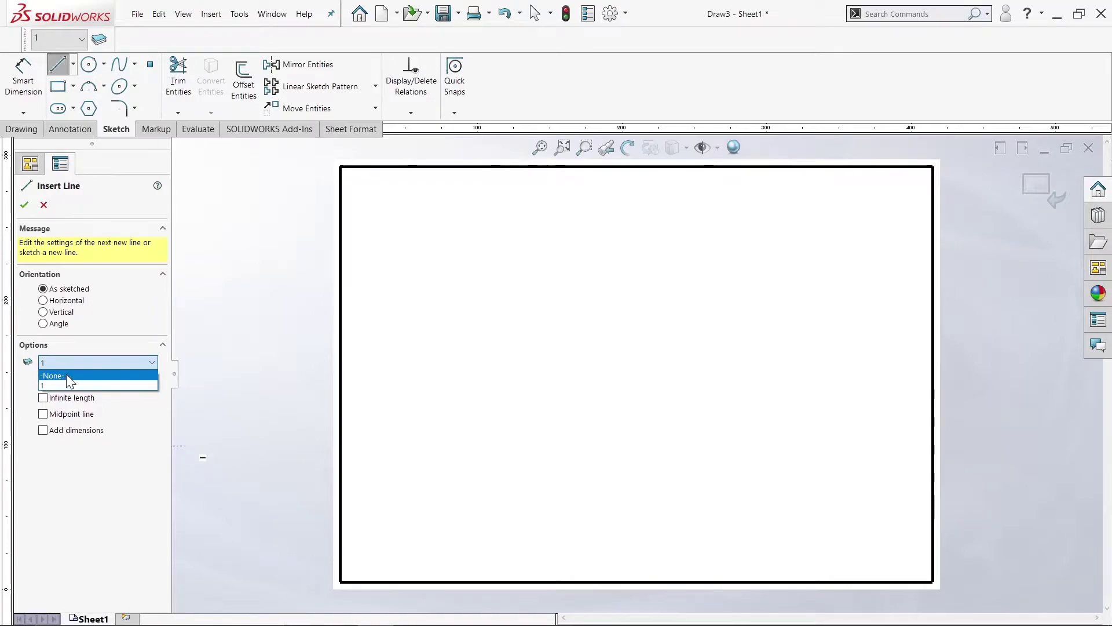
left_click(66, 374)
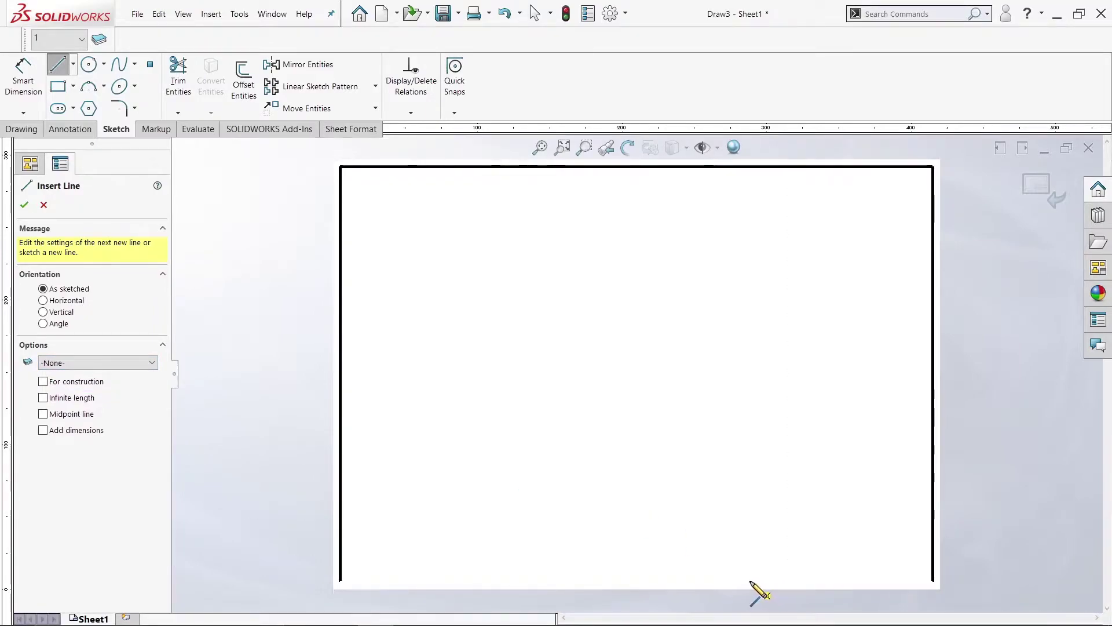
left_click(933, 482)
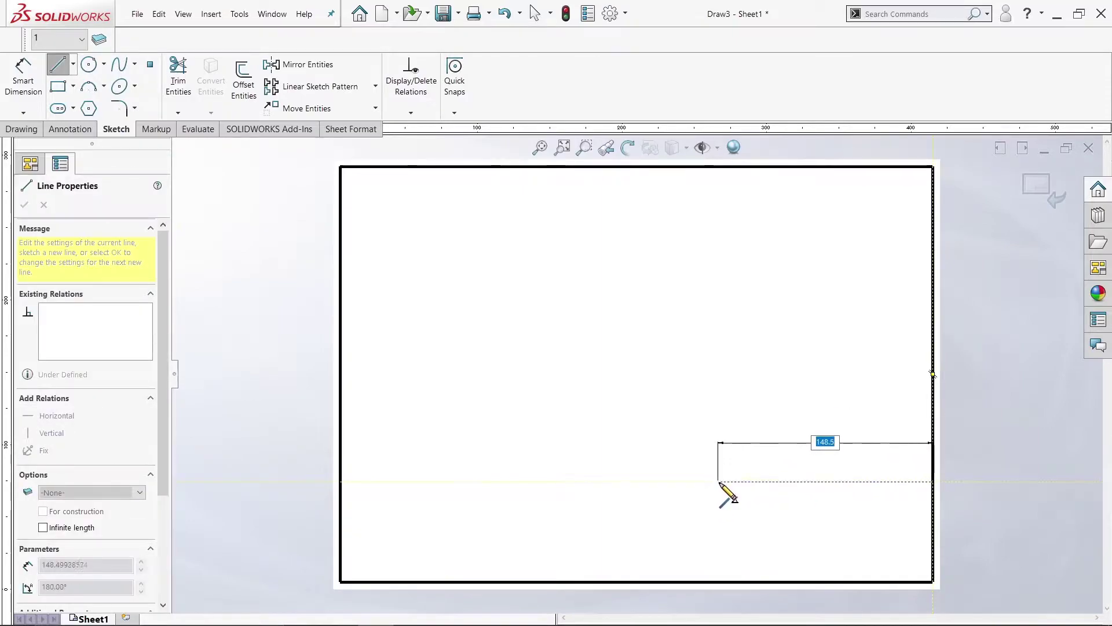
left_click(720, 482)
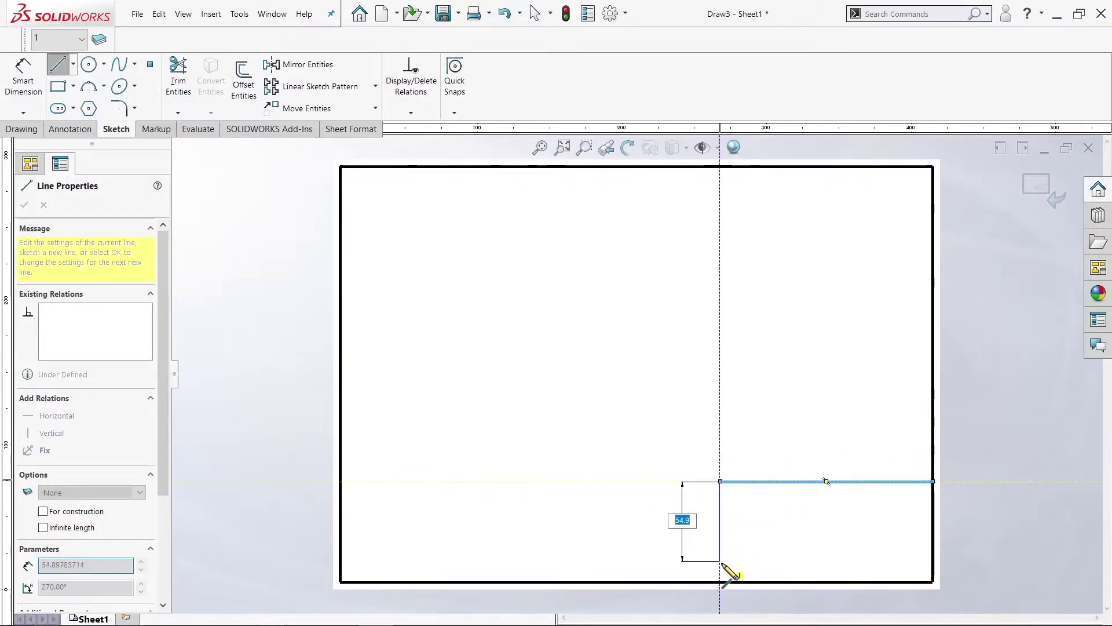
left_click(720, 582)
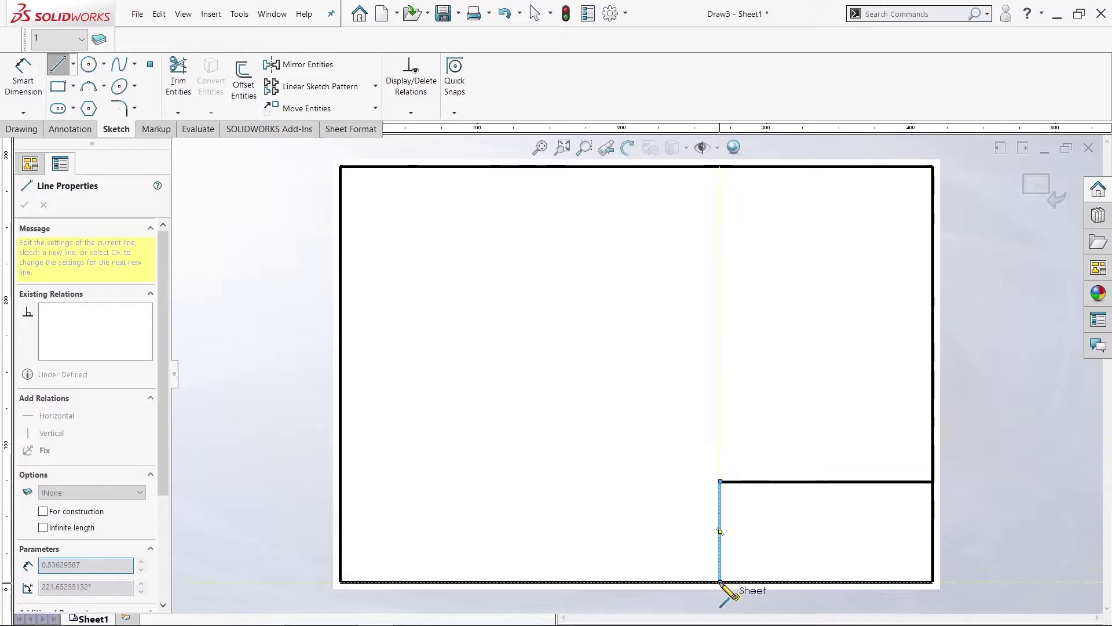
right_click(720, 582)
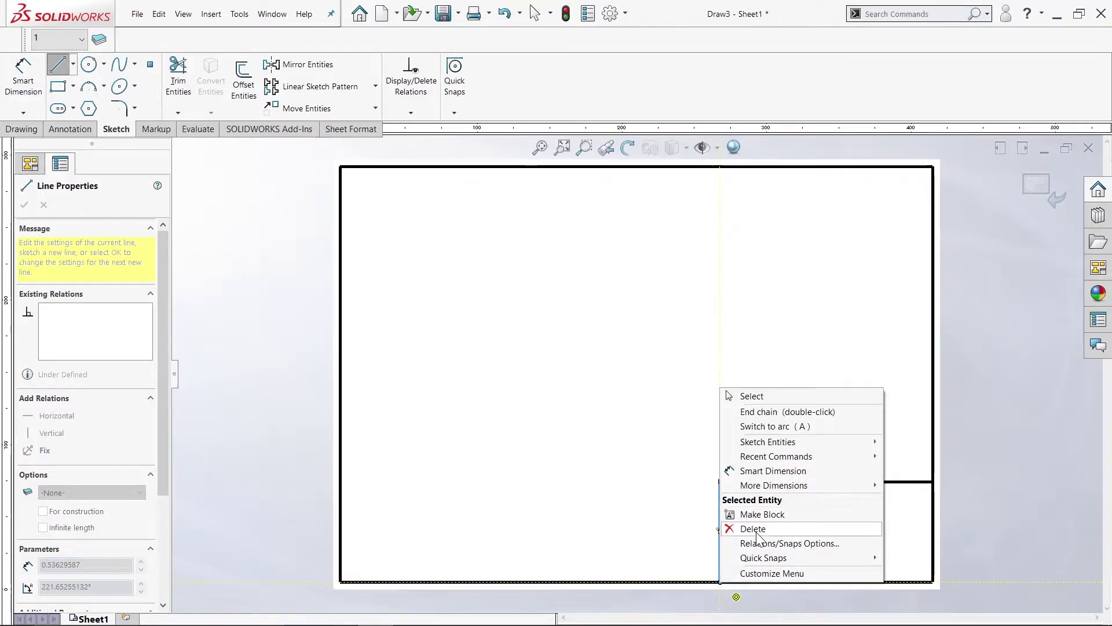
left_click(747, 412)
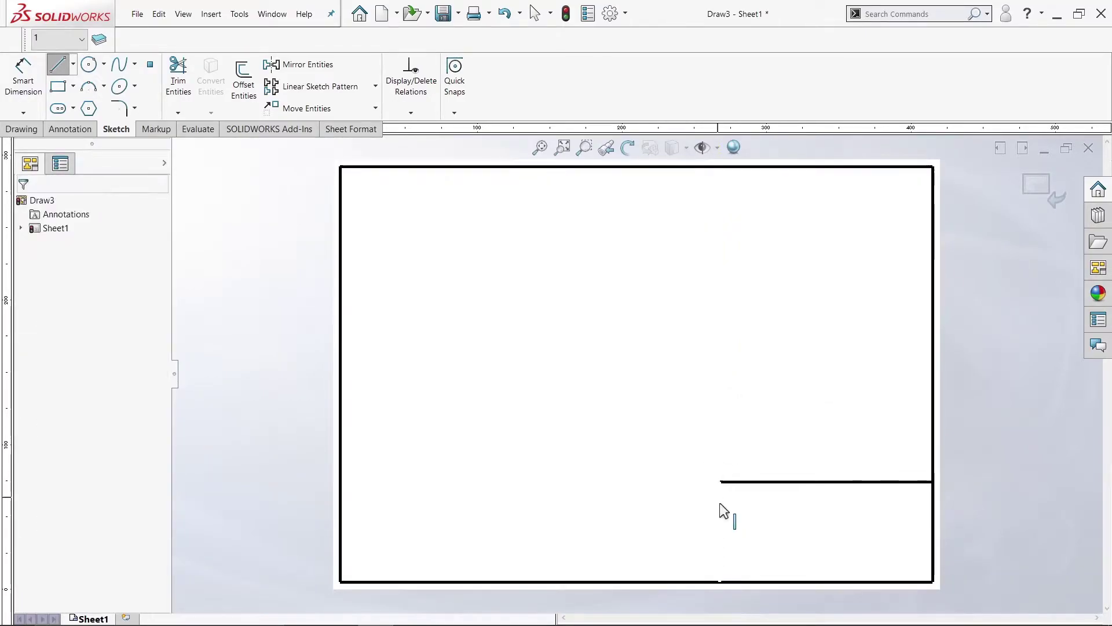
key("Escape")
Set both title-block lines' layer to -None- so they display thin
left_click_drag(760, 527, 695, 457)
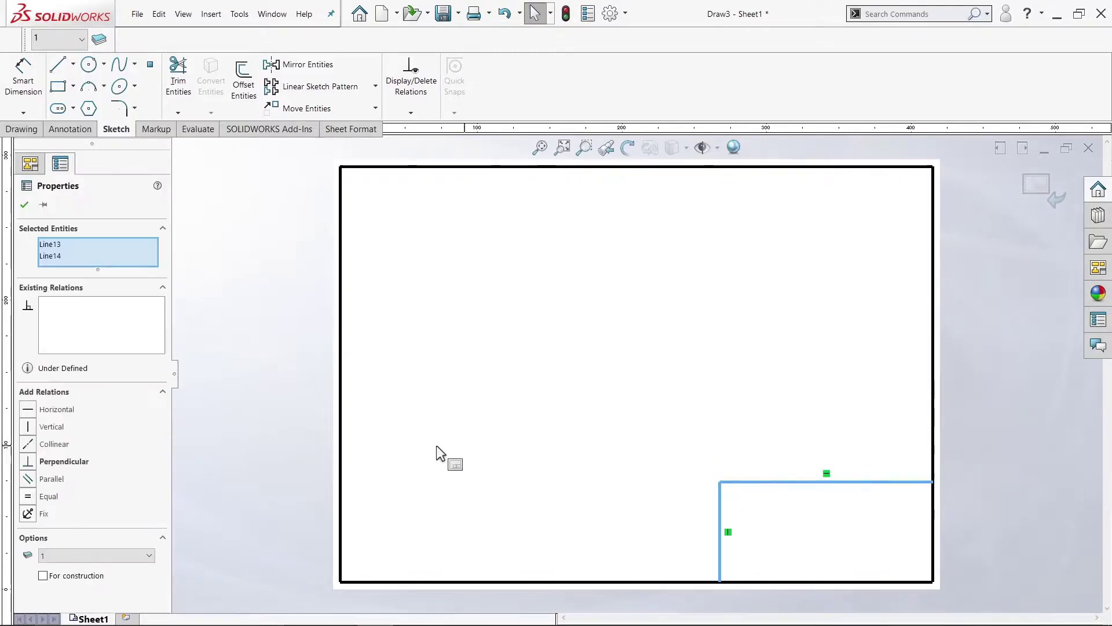
left_click(82, 555)
left_click(84, 568)
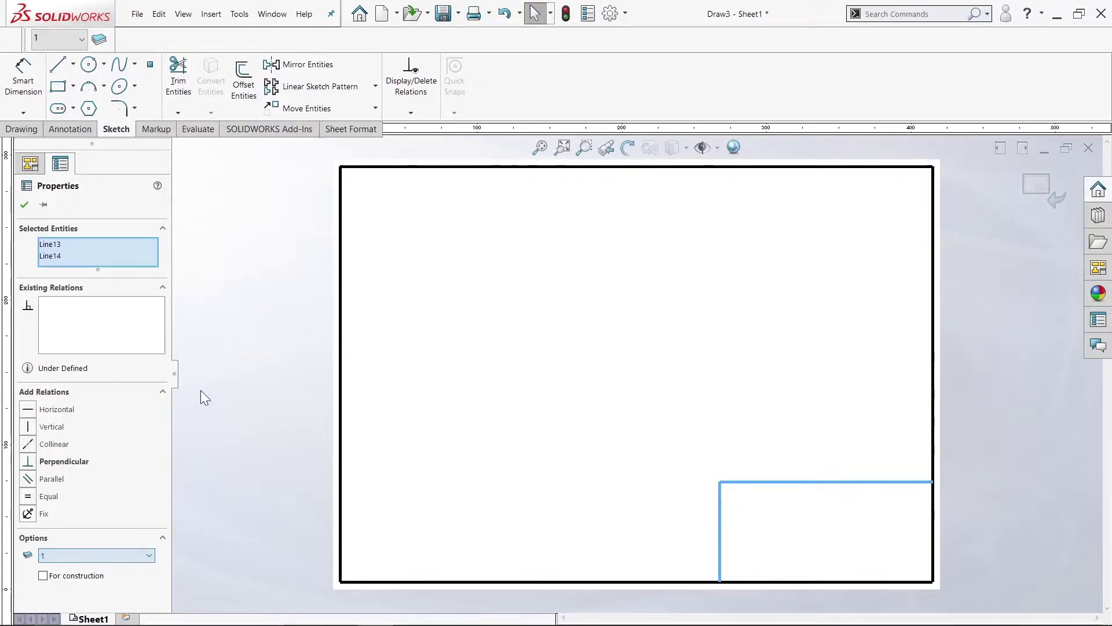
left_click(246, 301)
left_click_drag(746, 510, 666, 450)
left_click(144, 554)
left_click(120, 566)
left_click(114, 554)
left_click(112, 573)
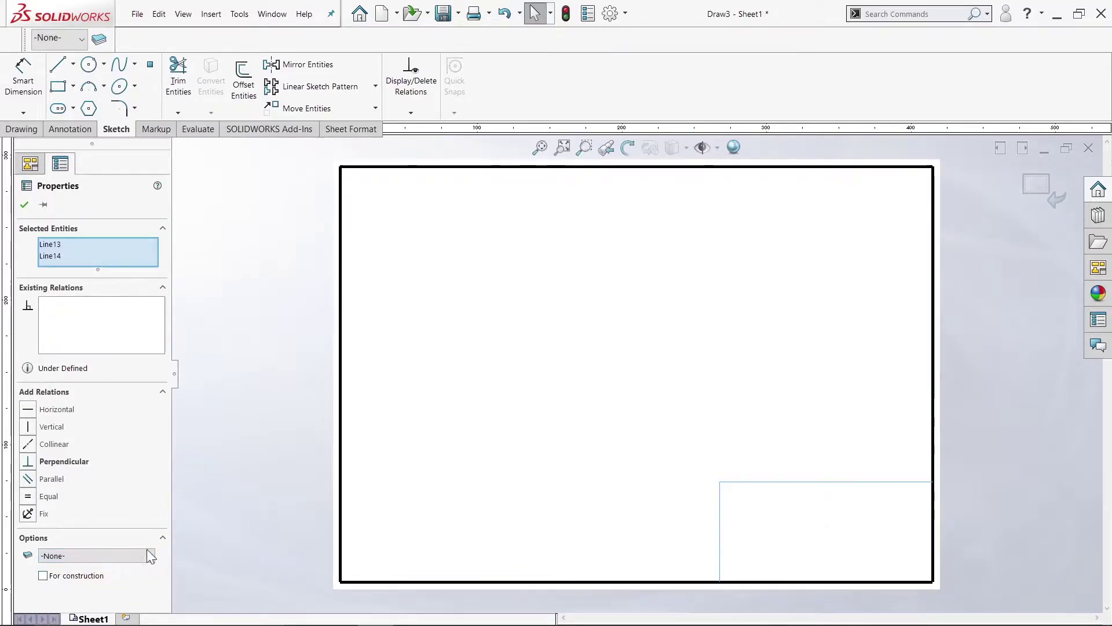
left_click(279, 396)
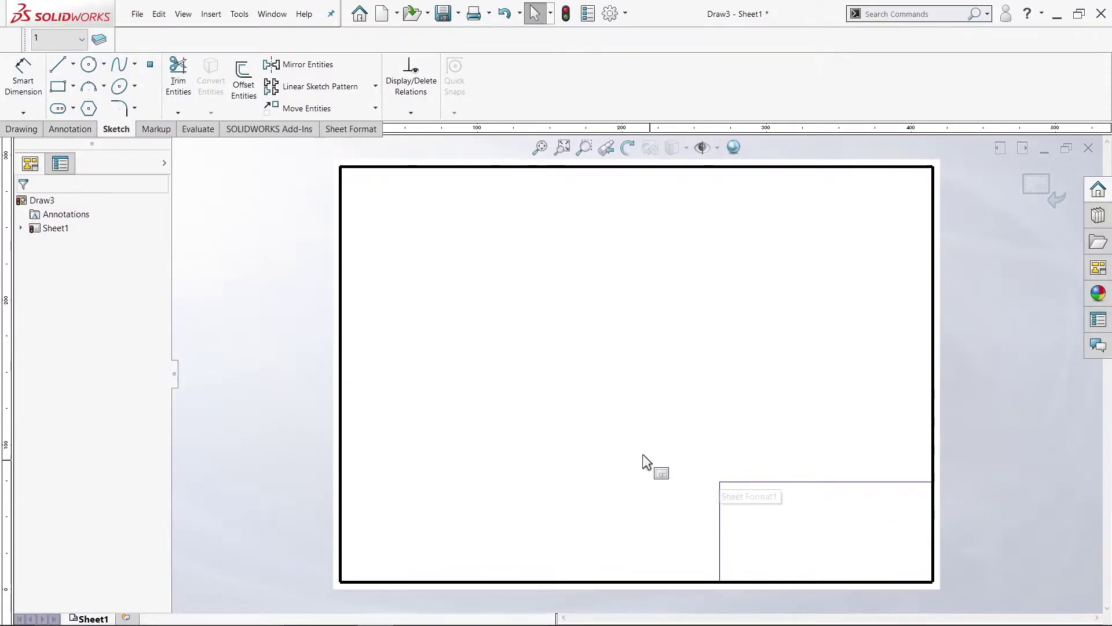
Create layer '2' with a Solid line style and a chosen thickness
left_click(99, 39)
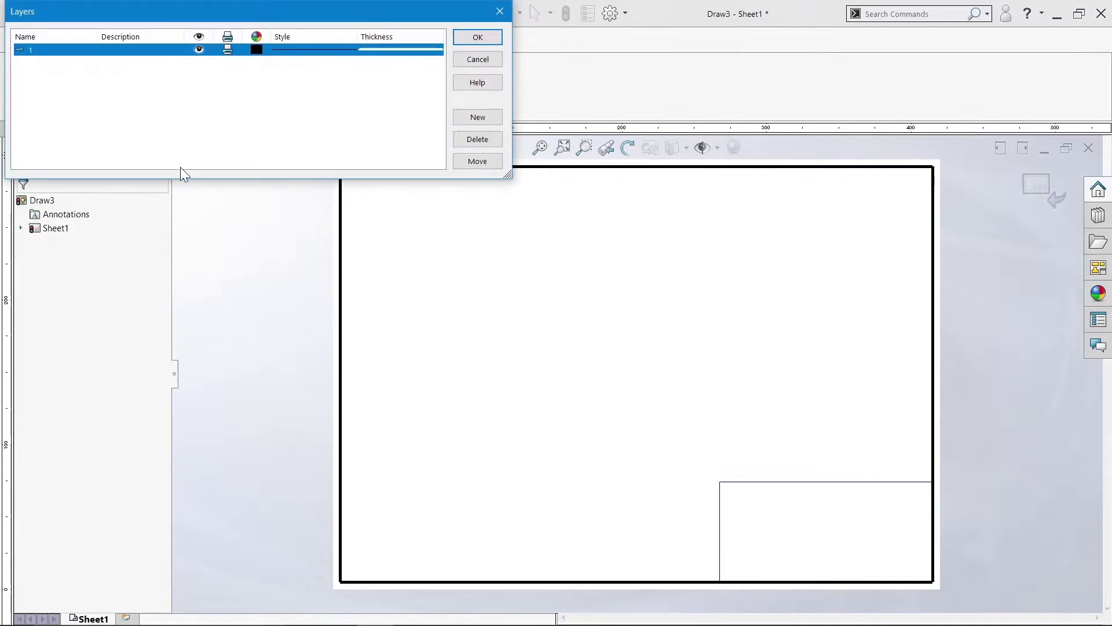
left_click(466, 120)
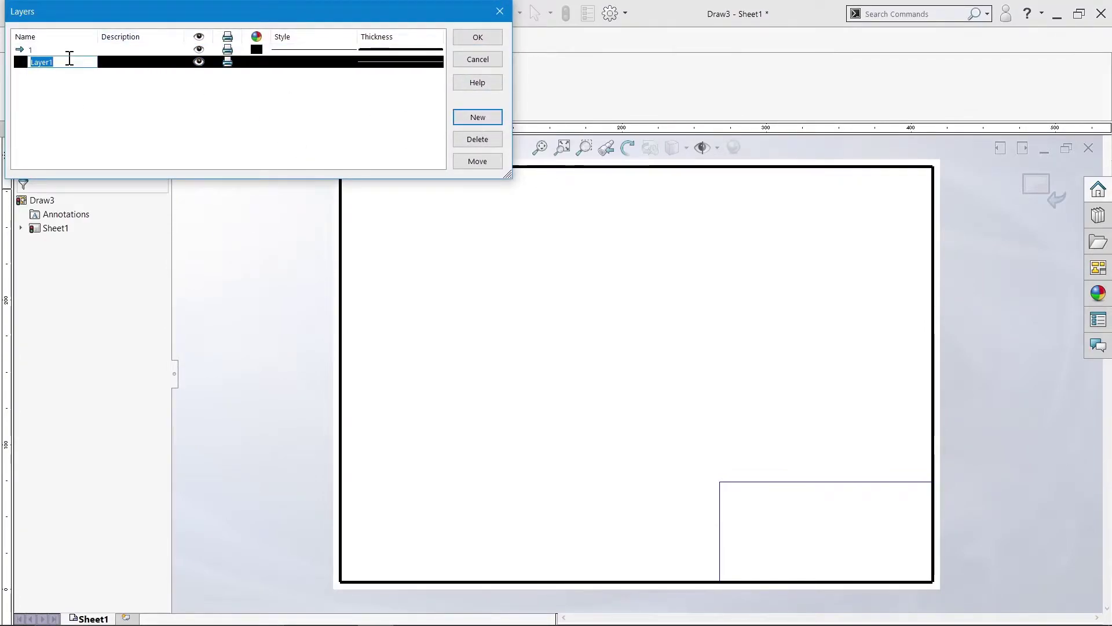
type("2")
key("Return")
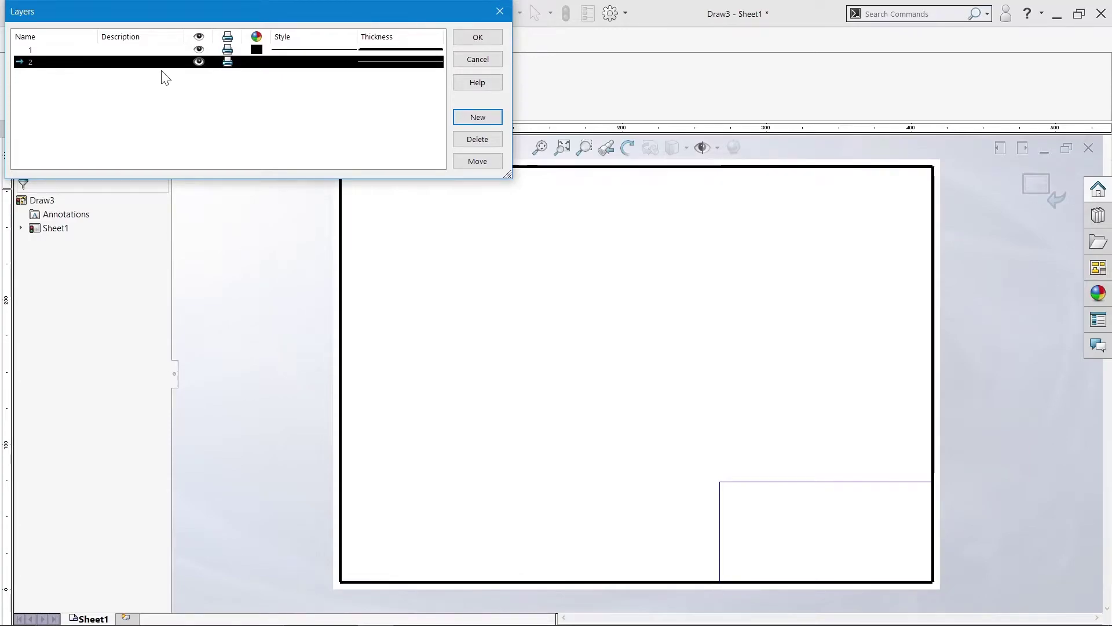
left_click(296, 61)
left_click(391, 91)
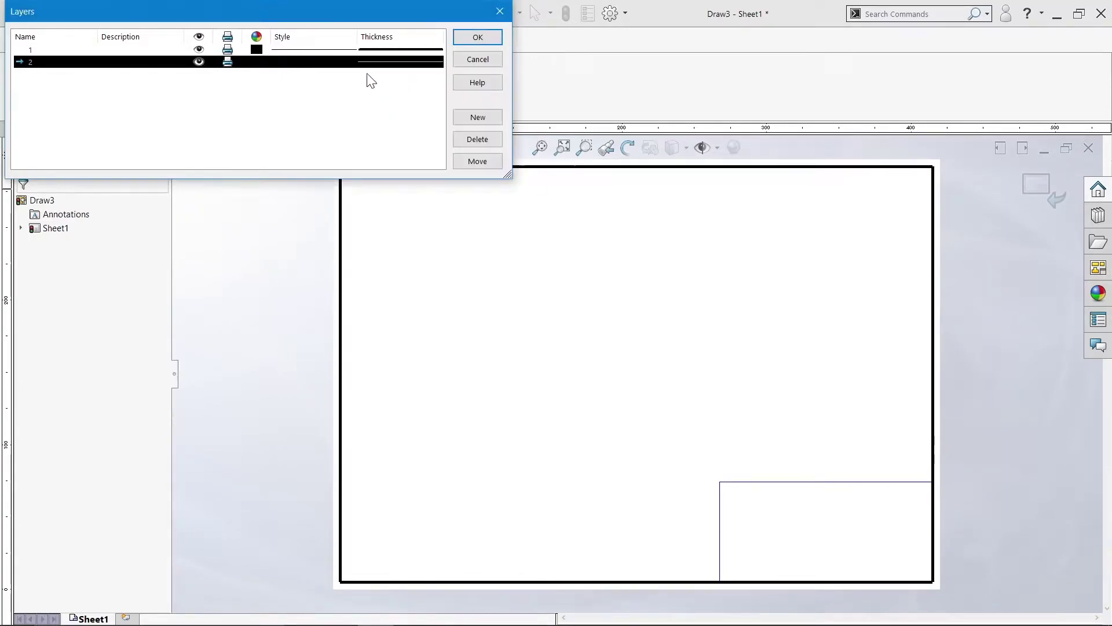
left_click(371, 60)
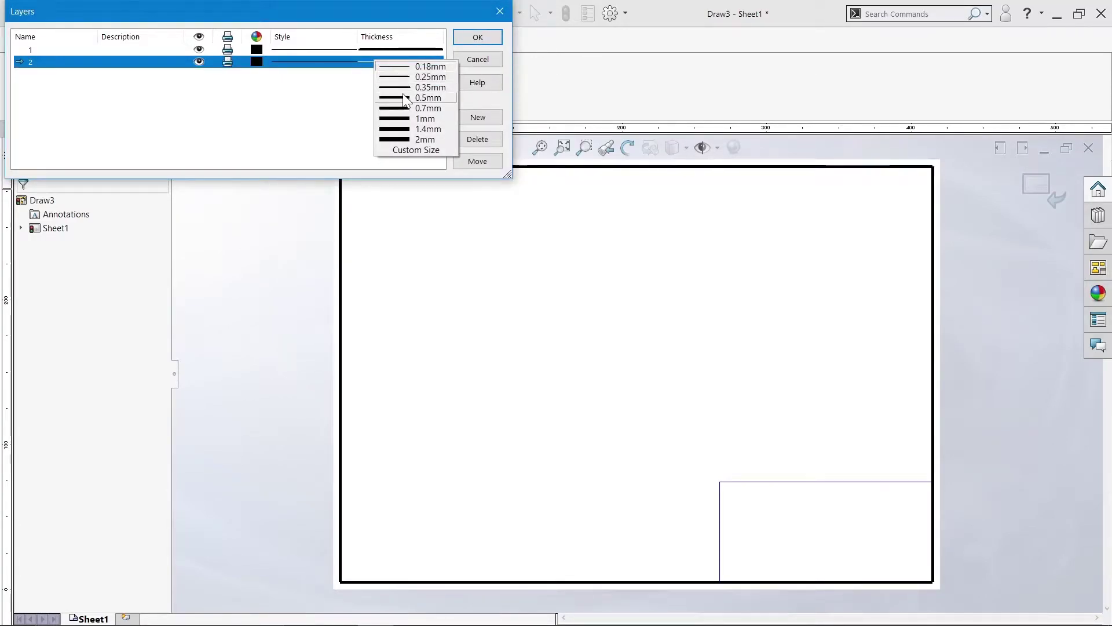
left_click(415, 76)
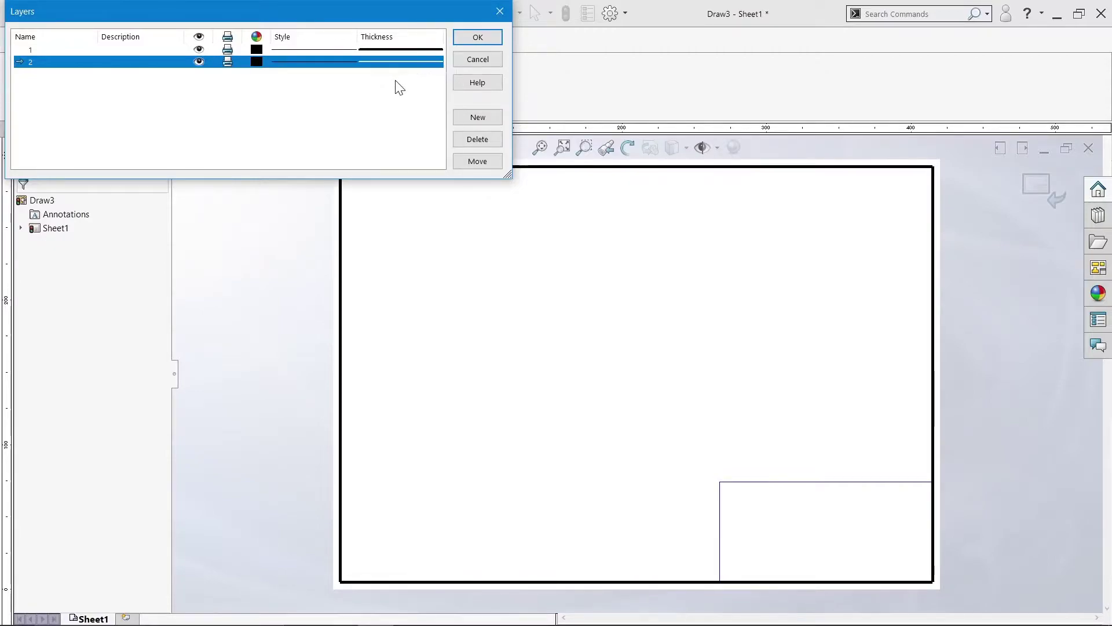
left_click(481, 37)
Move both title-block lines onto layer 2
left_click_drag(759, 521, 676, 449)
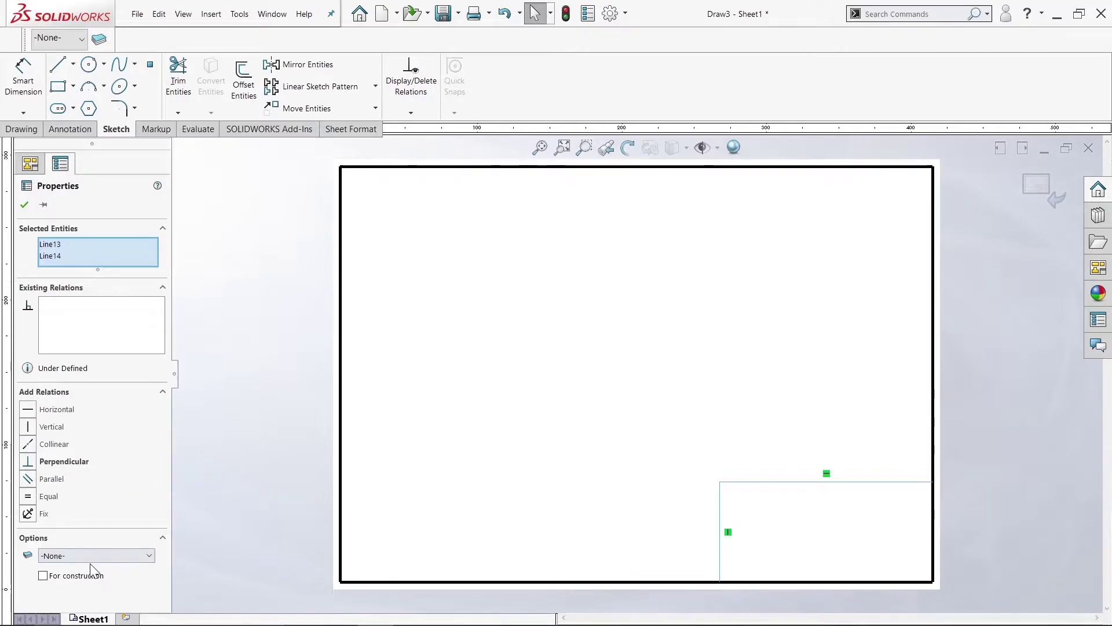
left_click(93, 578)
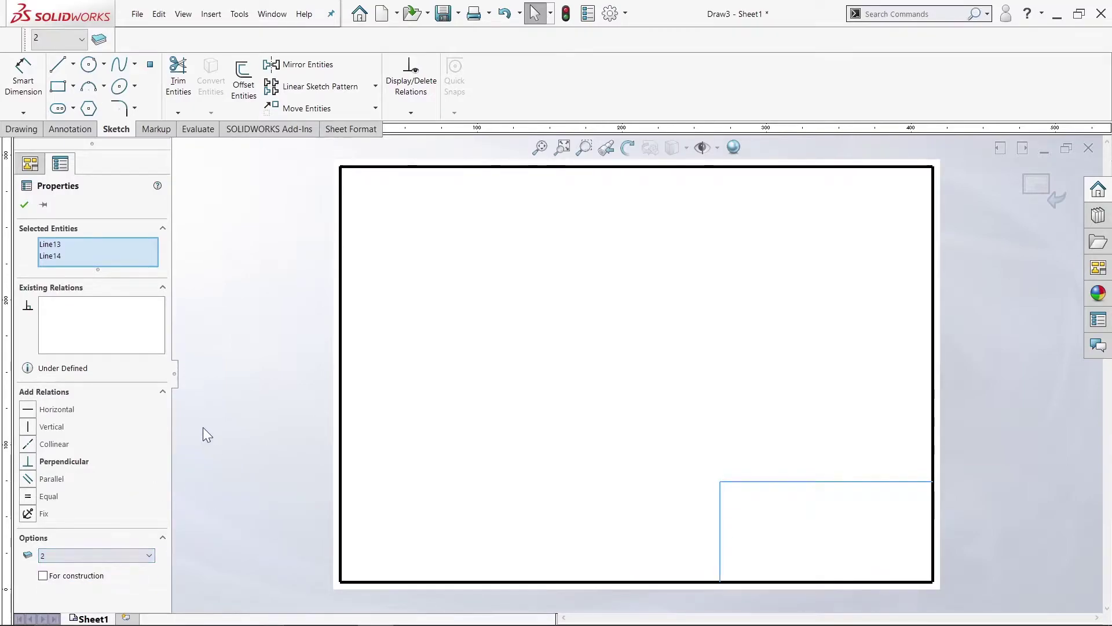
left_click(229, 407)
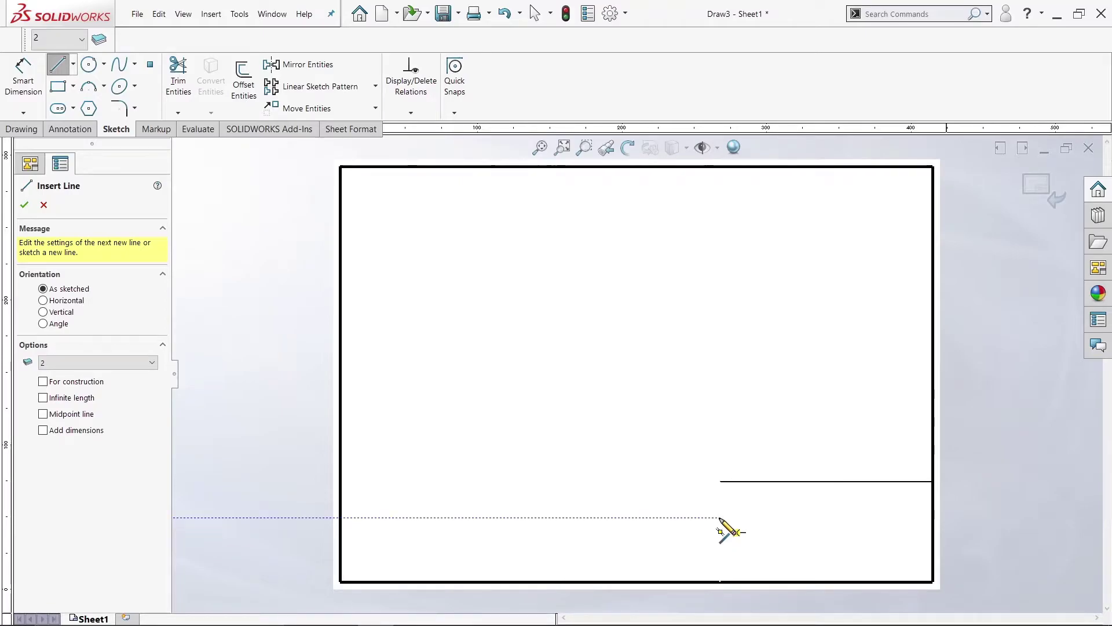
Draw two horizontal lines from the title block's left edge to the right border
left_click(721, 517)
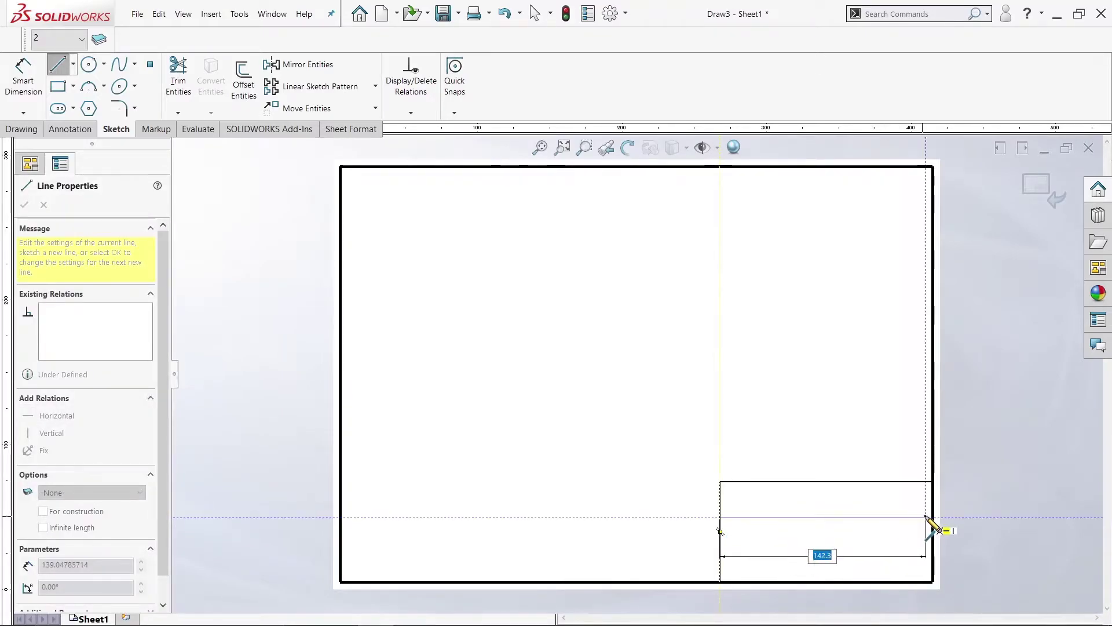
left_click(933, 517)
right_click(969, 523)
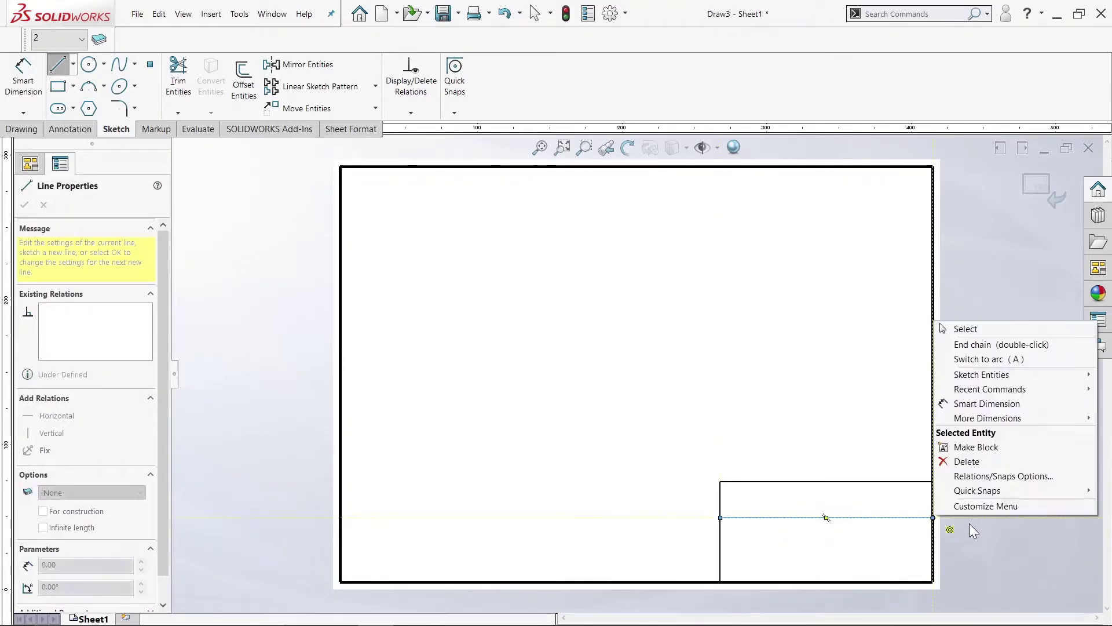
left_click(985, 328)
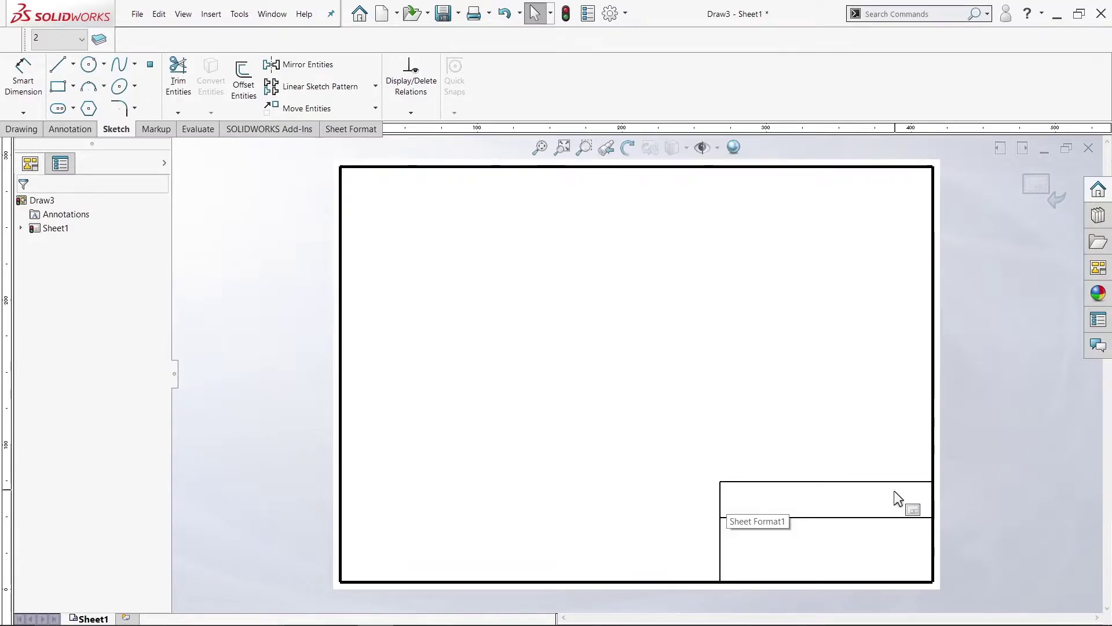
left_click(57, 65)
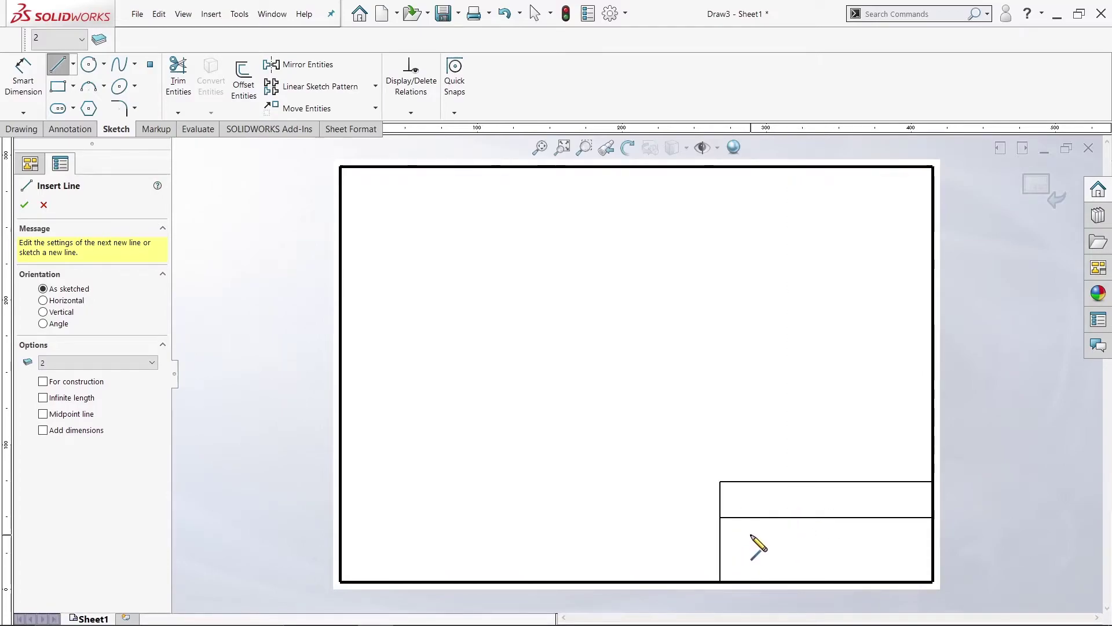
left_click(721, 551)
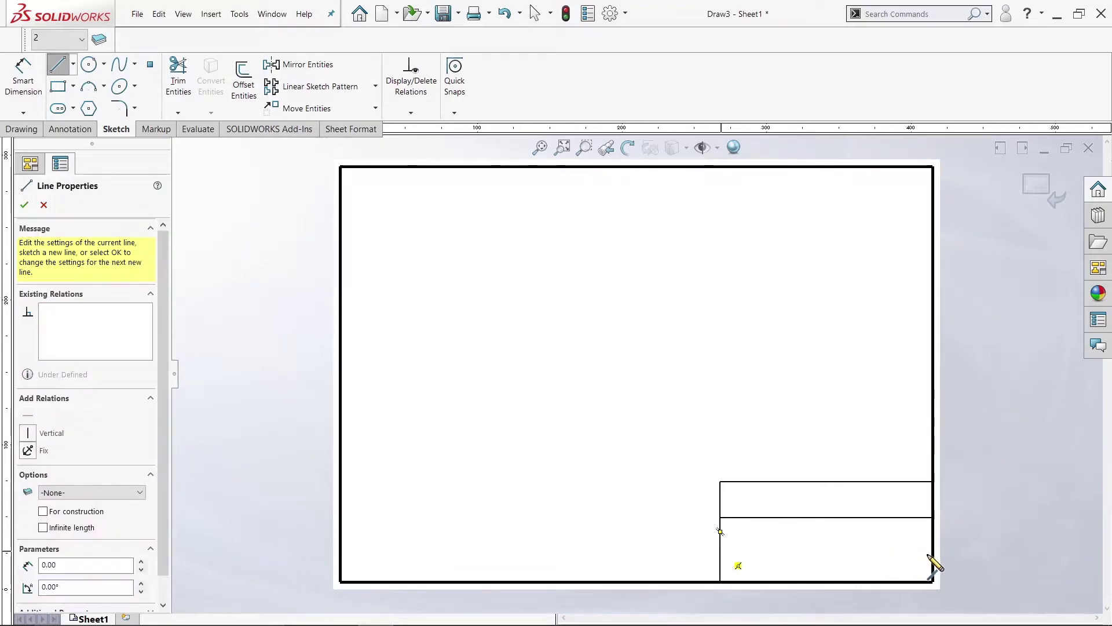
left_click(933, 551)
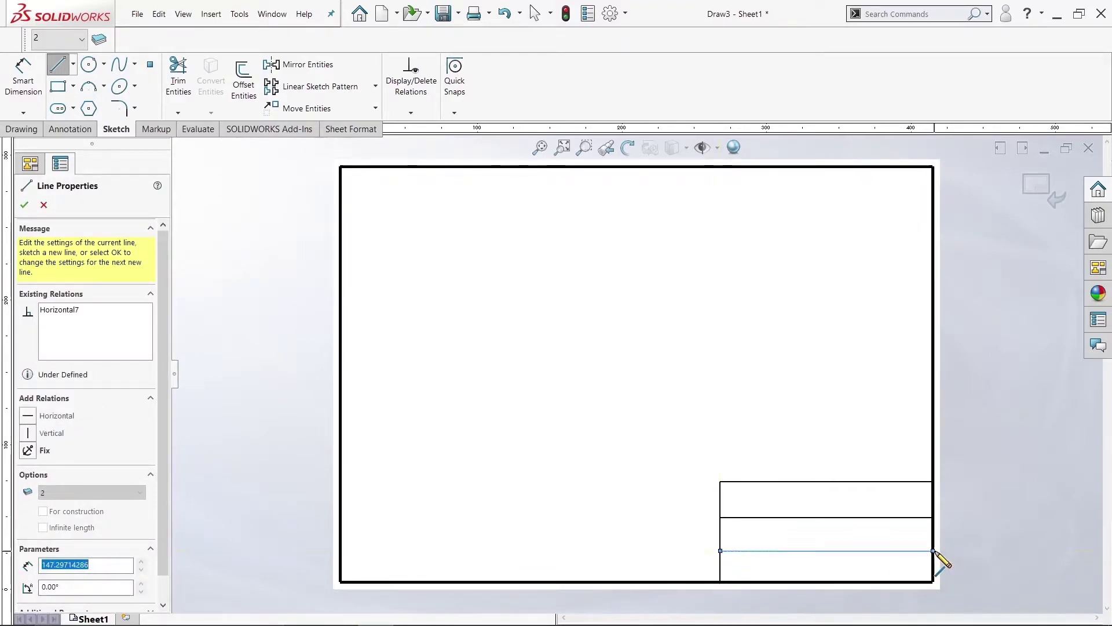
right_click(935, 558)
left_click(977, 380)
key("Escape")
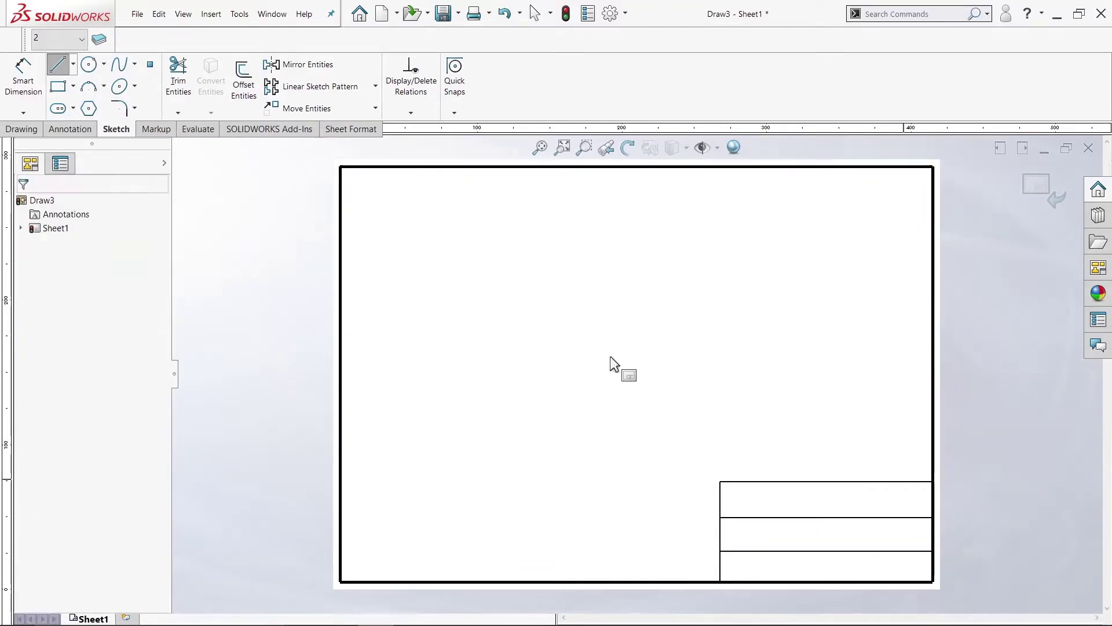
left_click(57, 63)
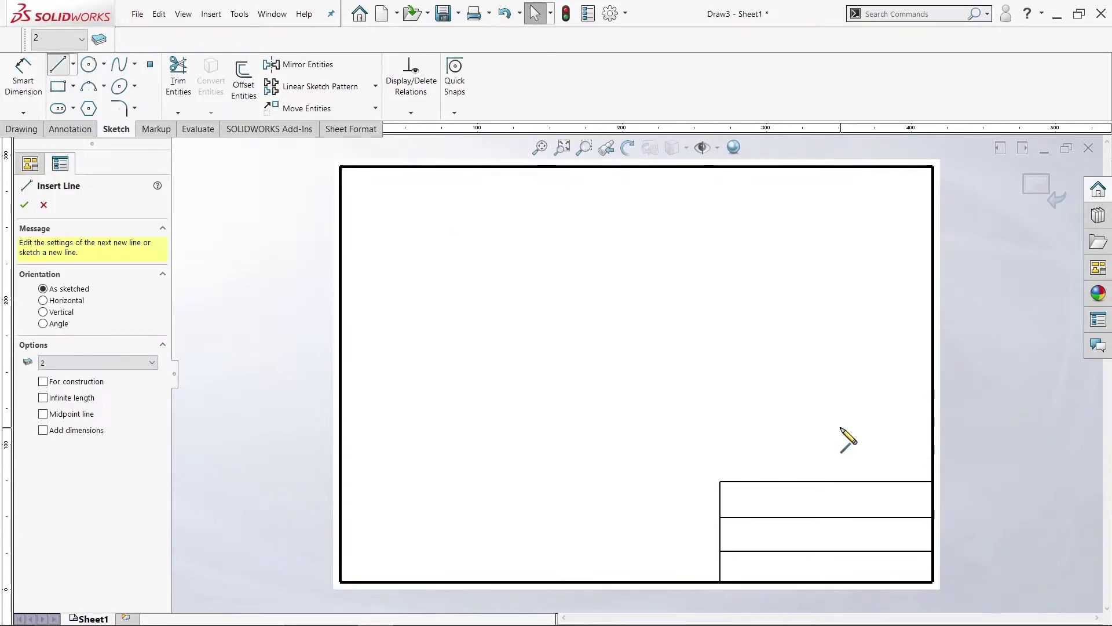
Draw vertical divider lines splitting the title block's top and bottom rows into two cells
left_click(873, 482)
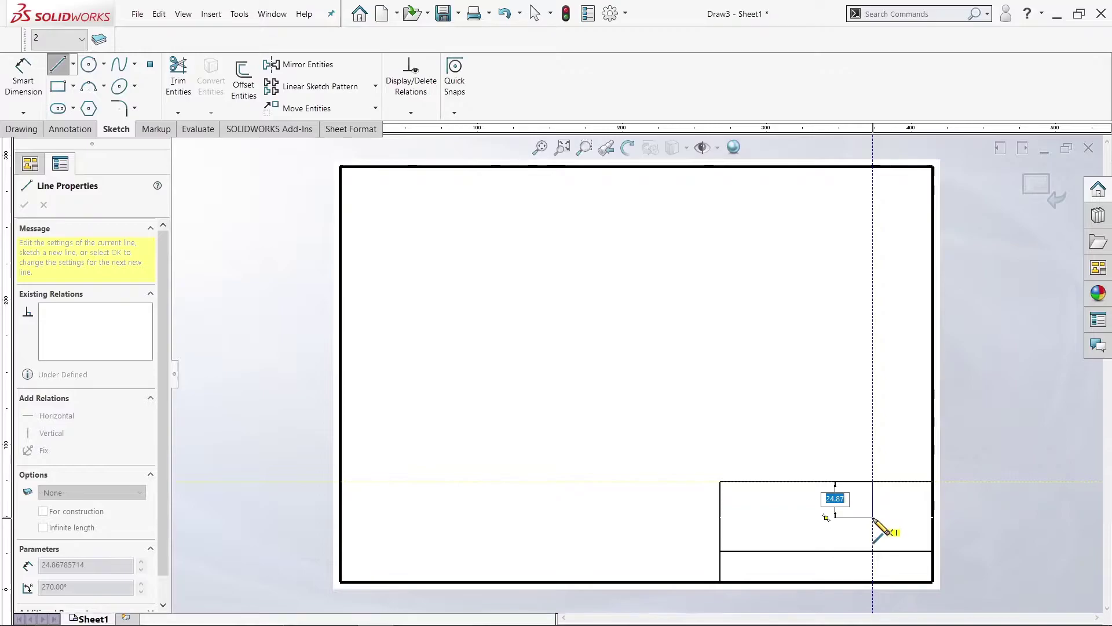
left_click(874, 518)
right_click(873, 519)
left_click(892, 303)
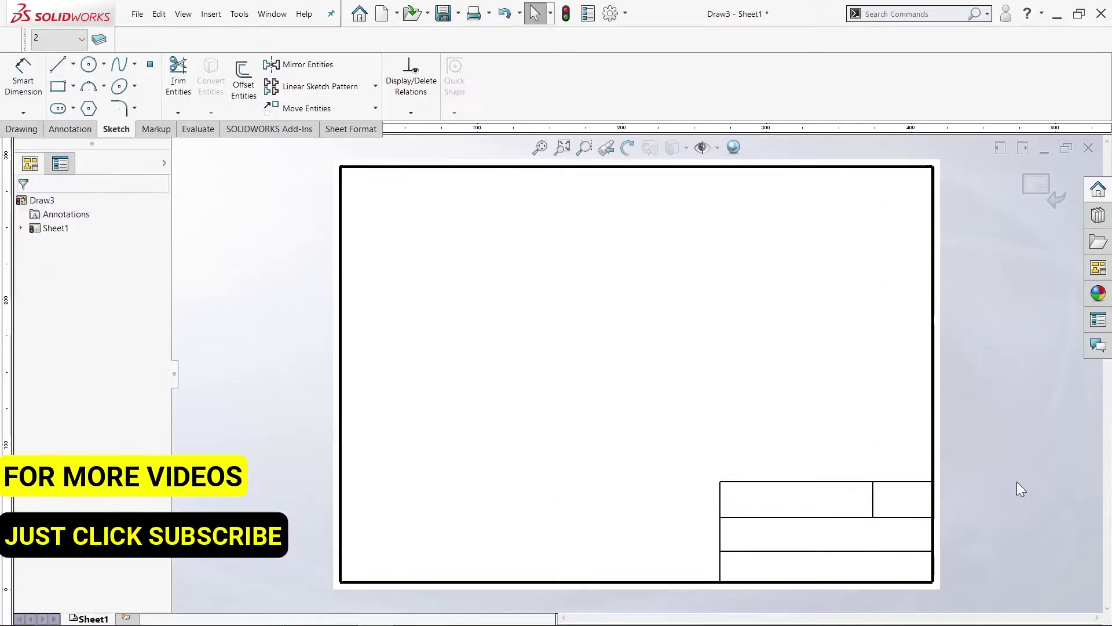
left_click(58, 64)
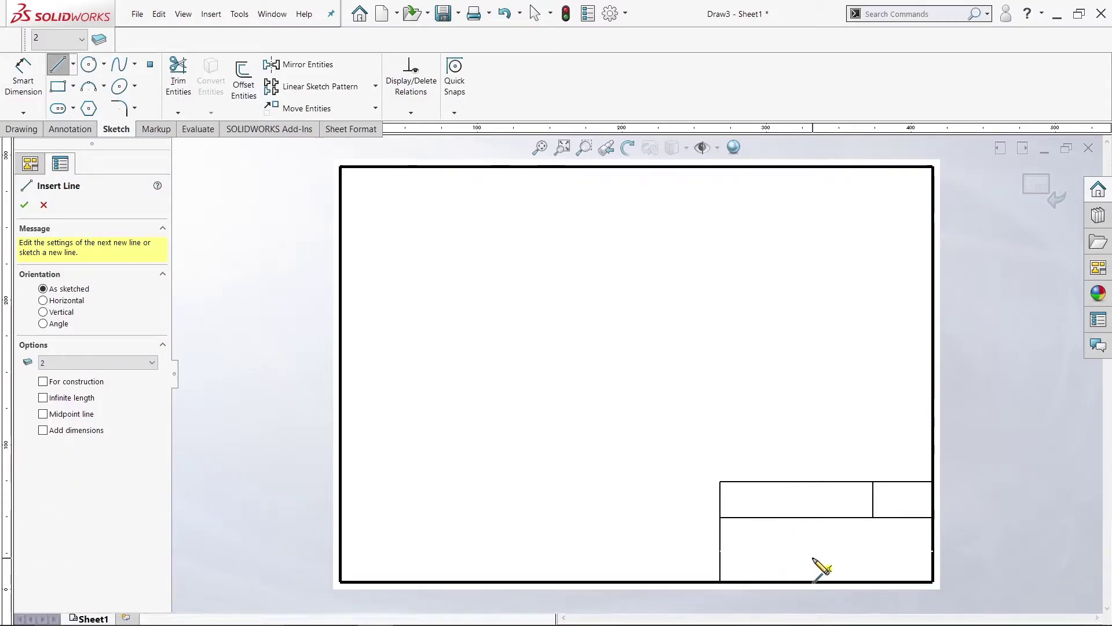
left_click(827, 550)
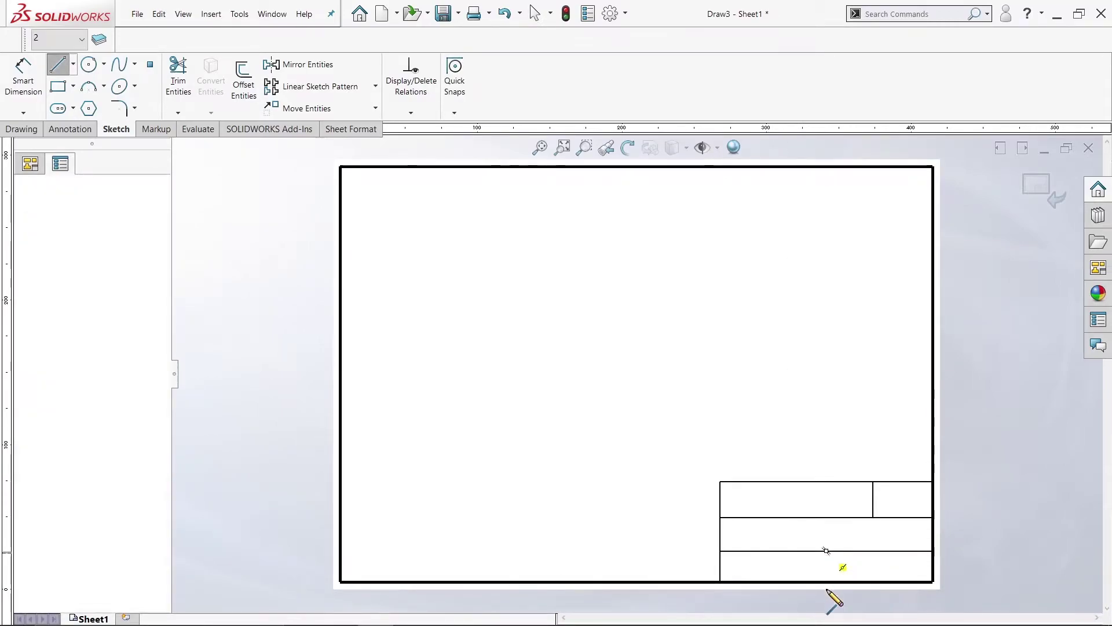
left_click(826, 582)
right_click(827, 582)
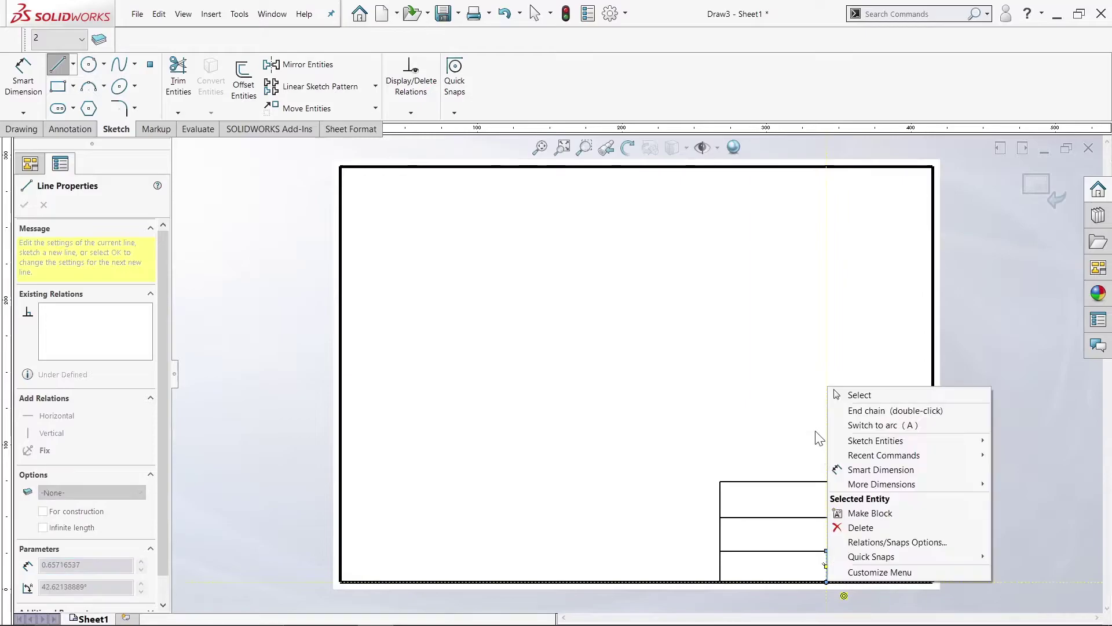
left_click(866, 399)
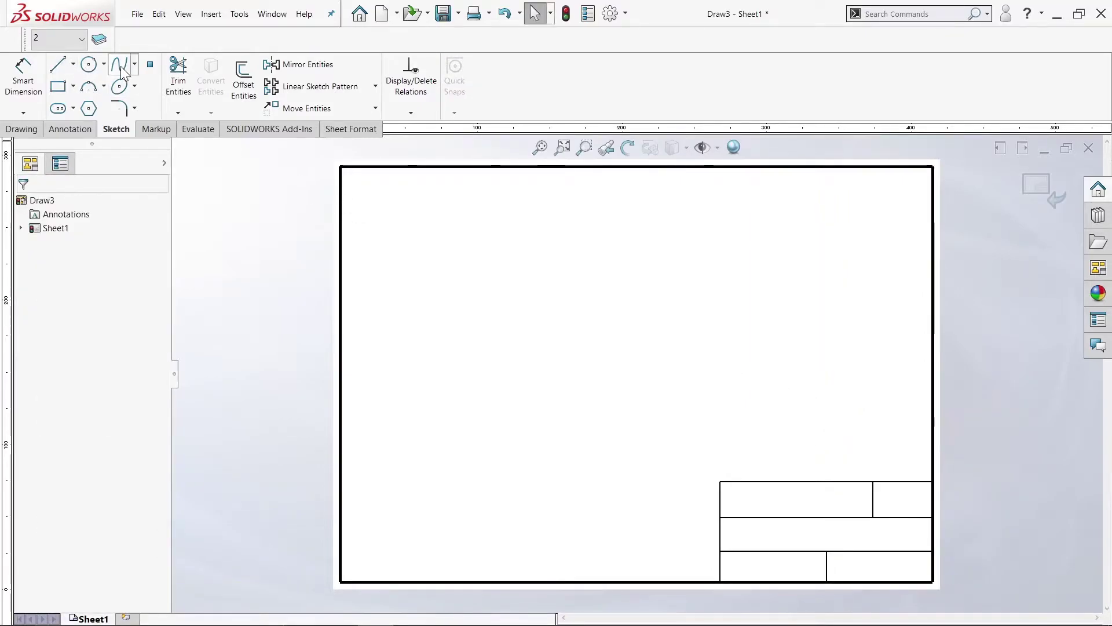
Add two vertical dividers that split the title block's middle row into three cells
key("l")
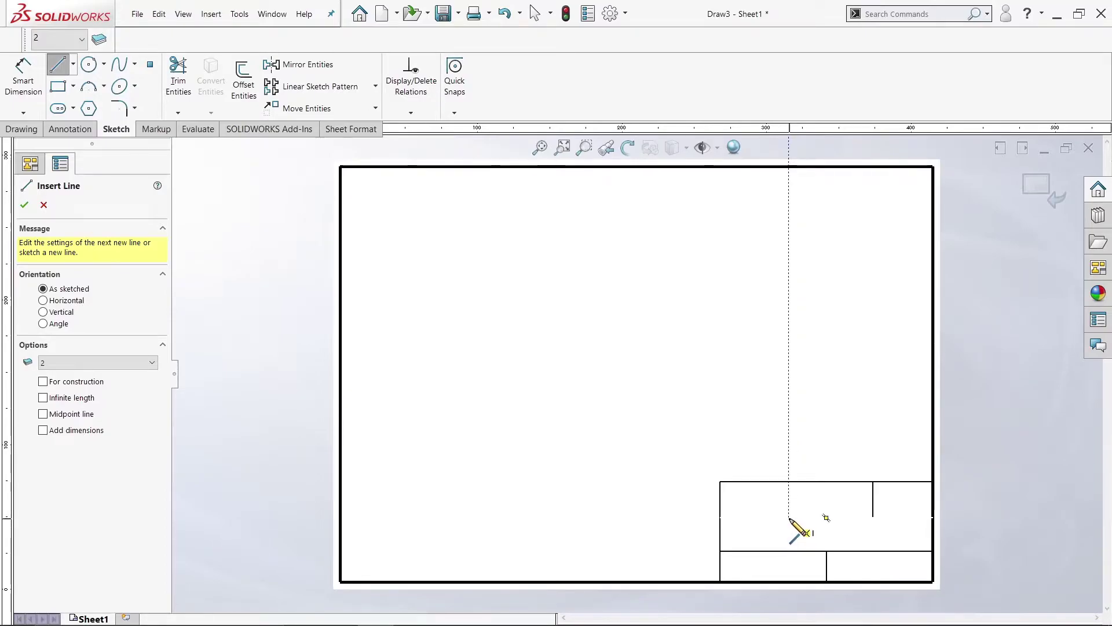
left_click(789, 517)
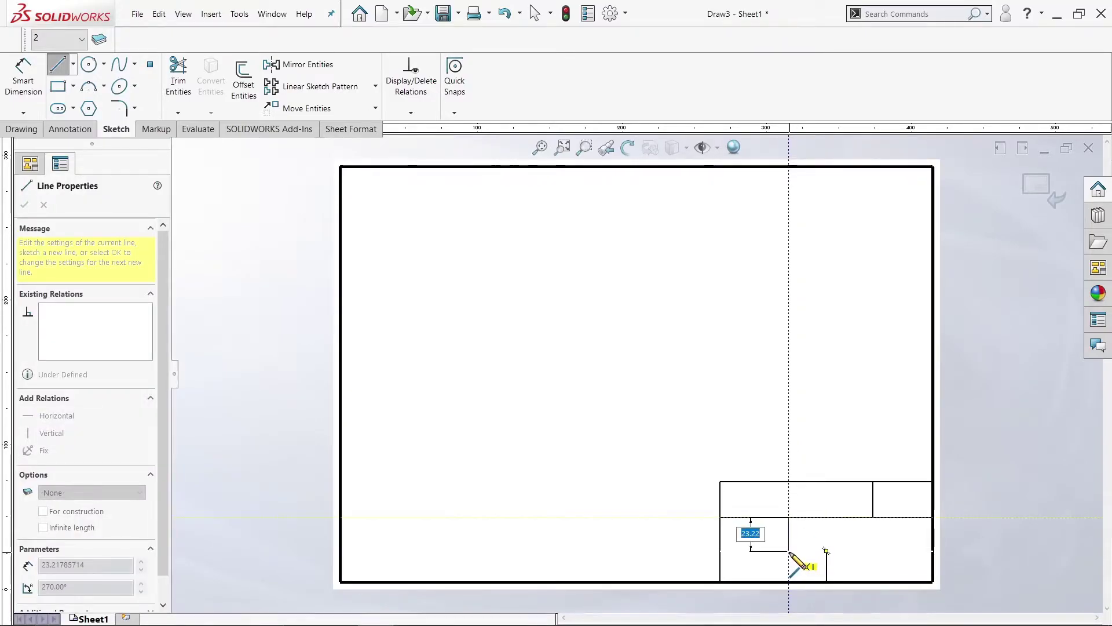
left_click(789, 550)
right_click(788, 326)
left_click(813, 331)
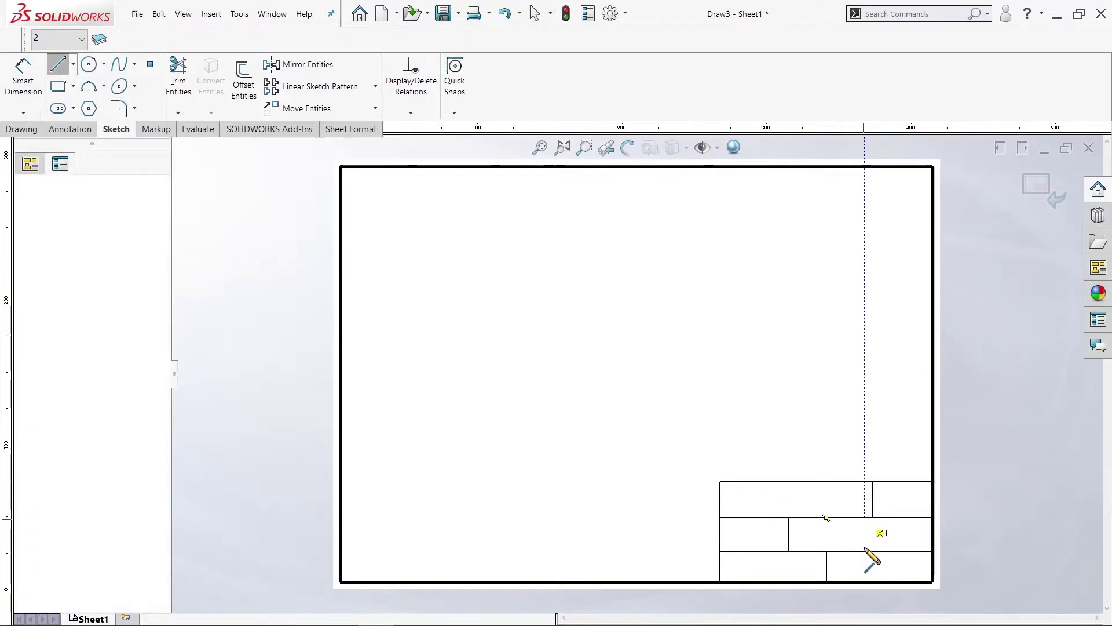
left_click(866, 567)
right_click(867, 565)
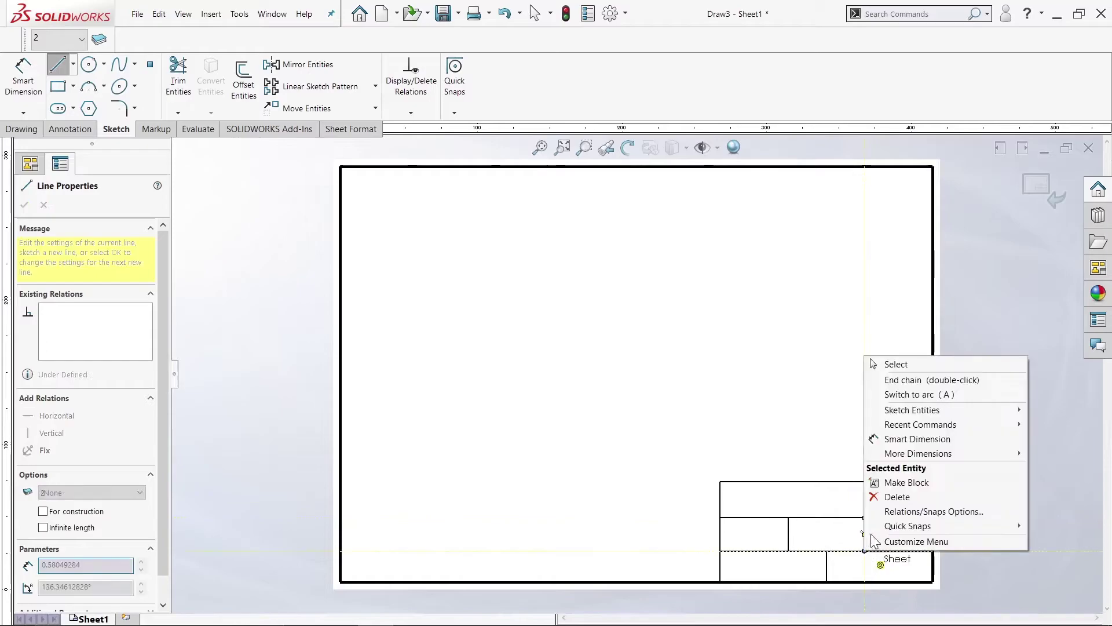
left_click(914, 364)
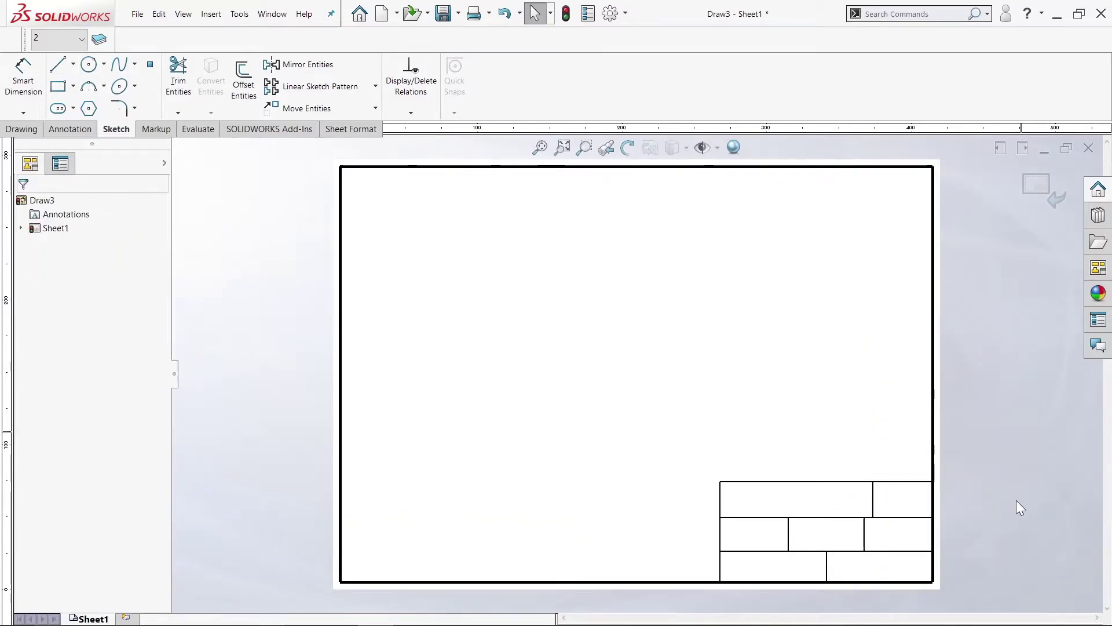
scroll(854, 596, "down", 5)
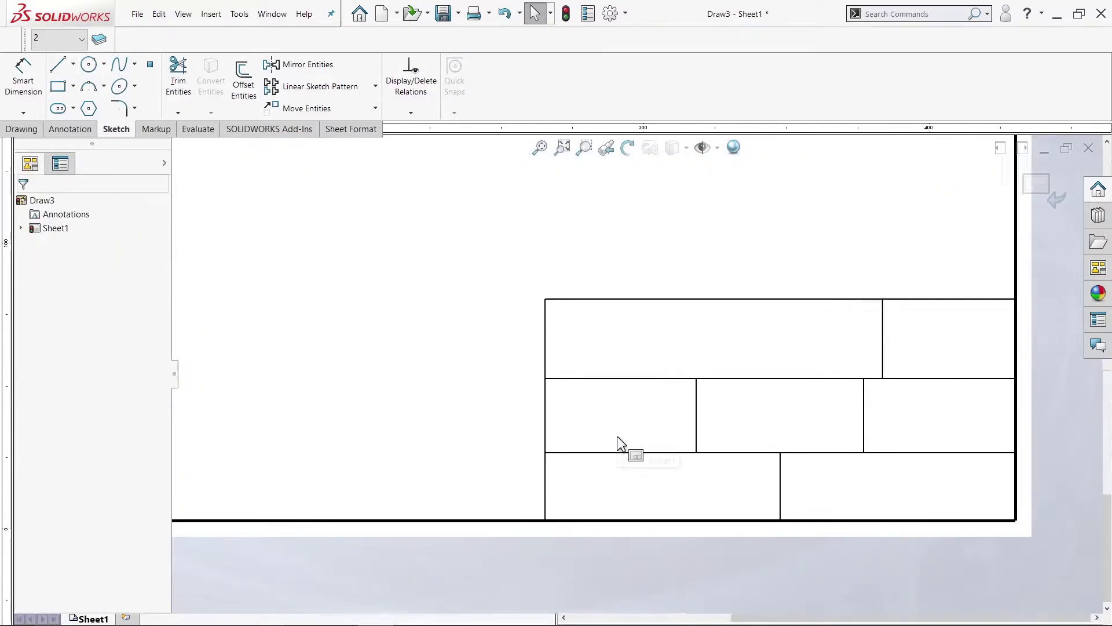
scroll(621, 443, "down", 1)
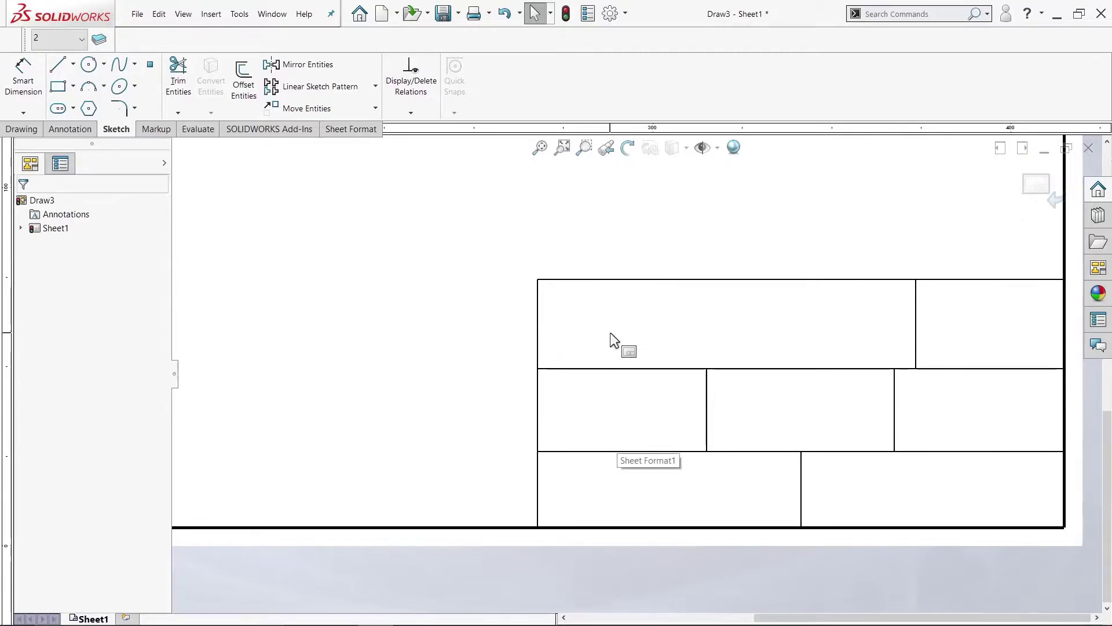
Insert the picture 'WITHOUT BG' from D: > YOUTUBE CONTENTS > LOGO
left_click(216, 20)
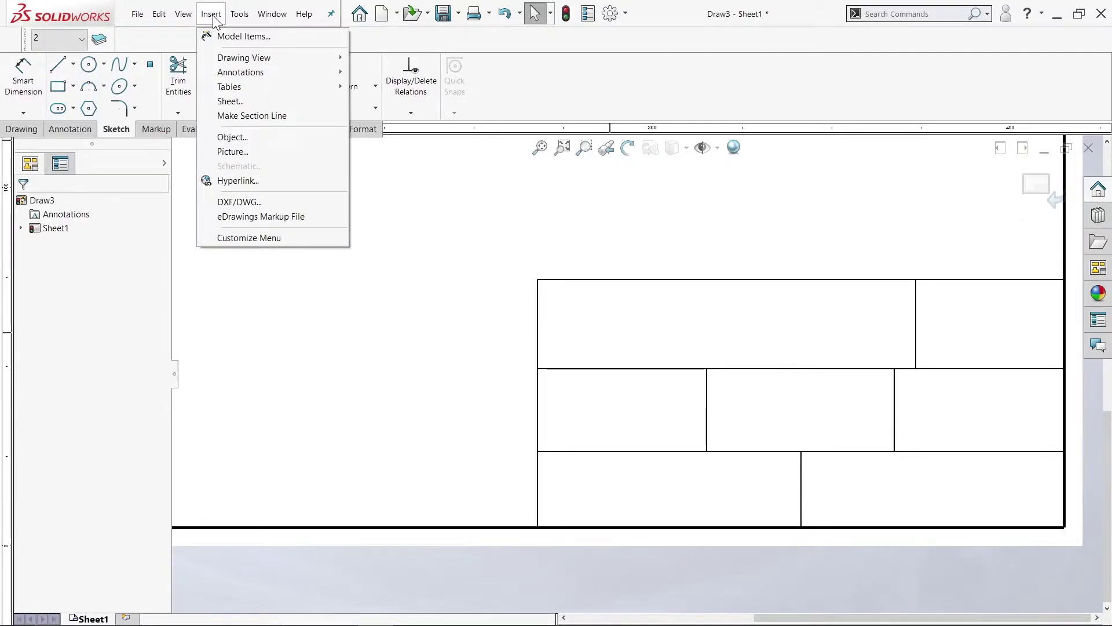
left_click(236, 152)
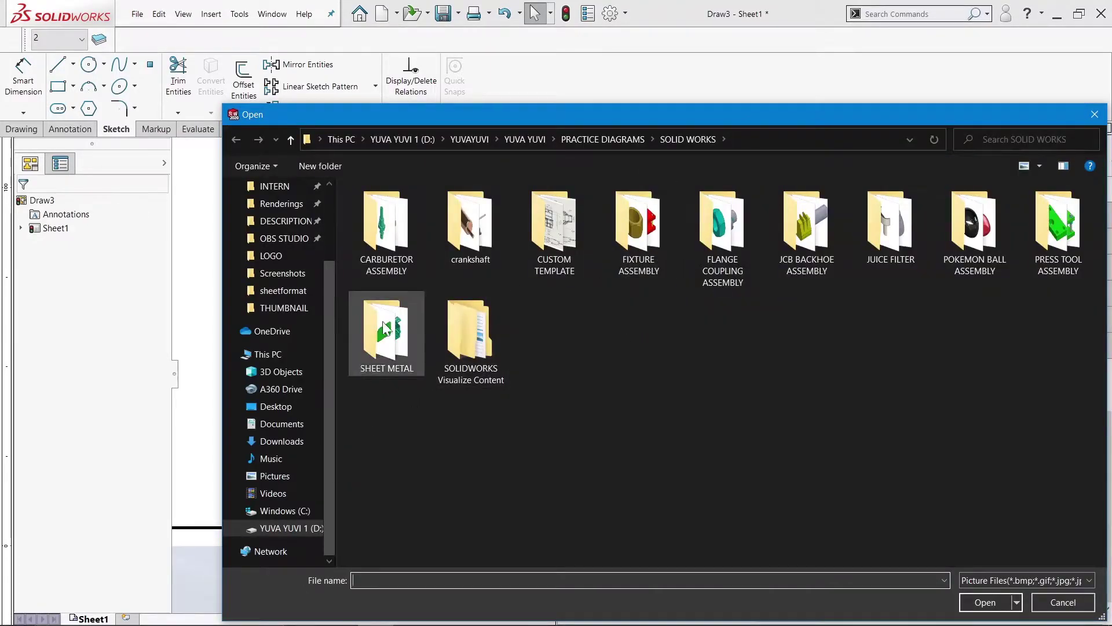
left_click(307, 528)
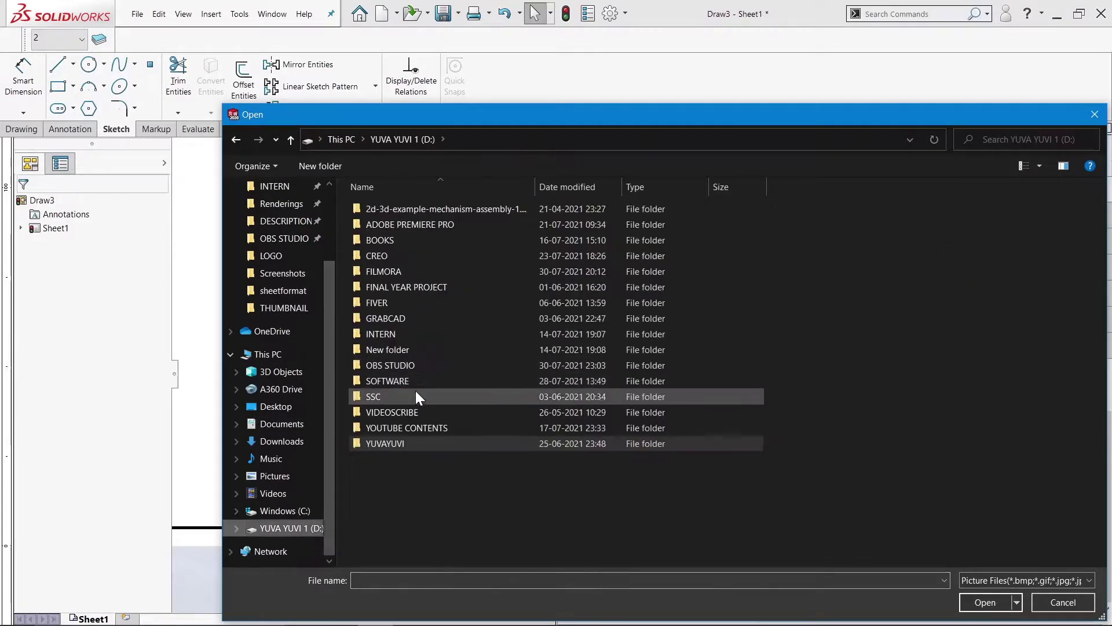
double_click(418, 428)
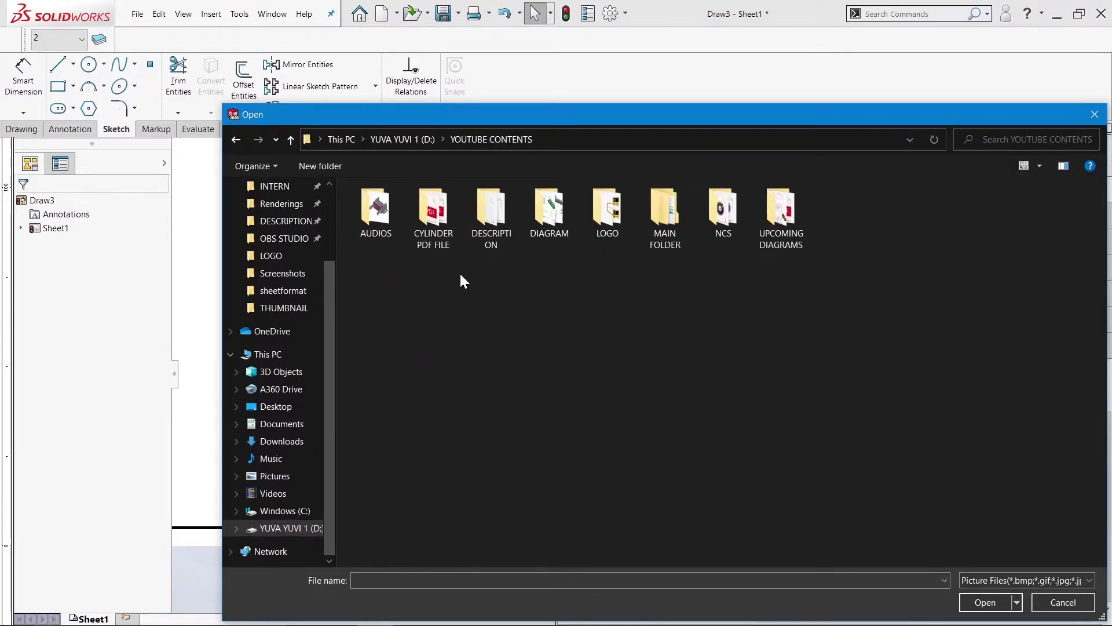
double_click(615, 226)
left_click(447, 407)
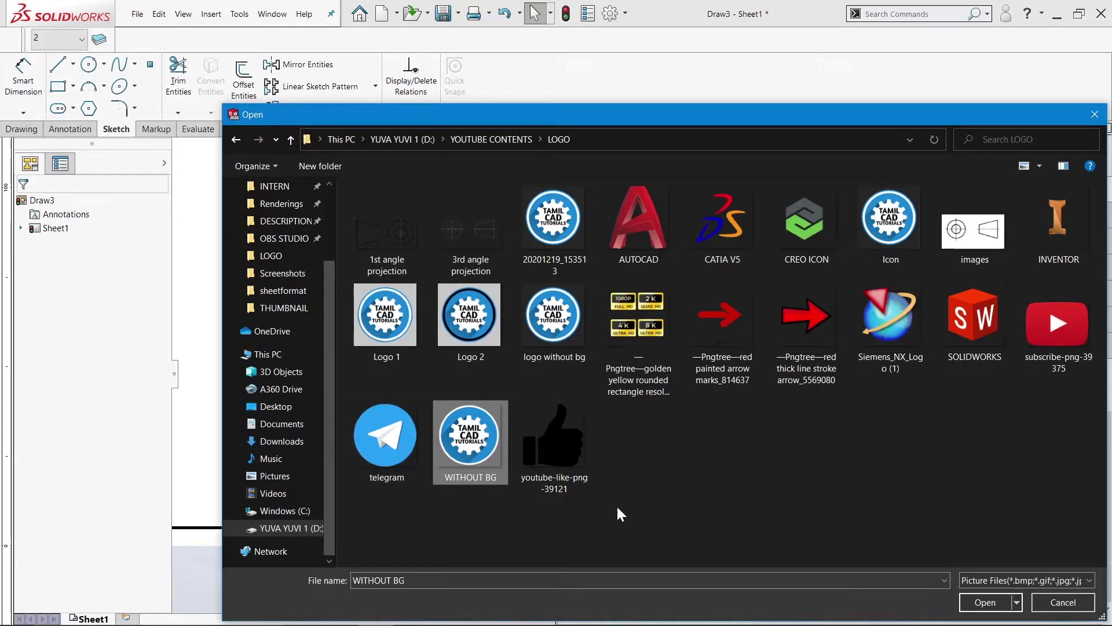
left_click(957, 599)
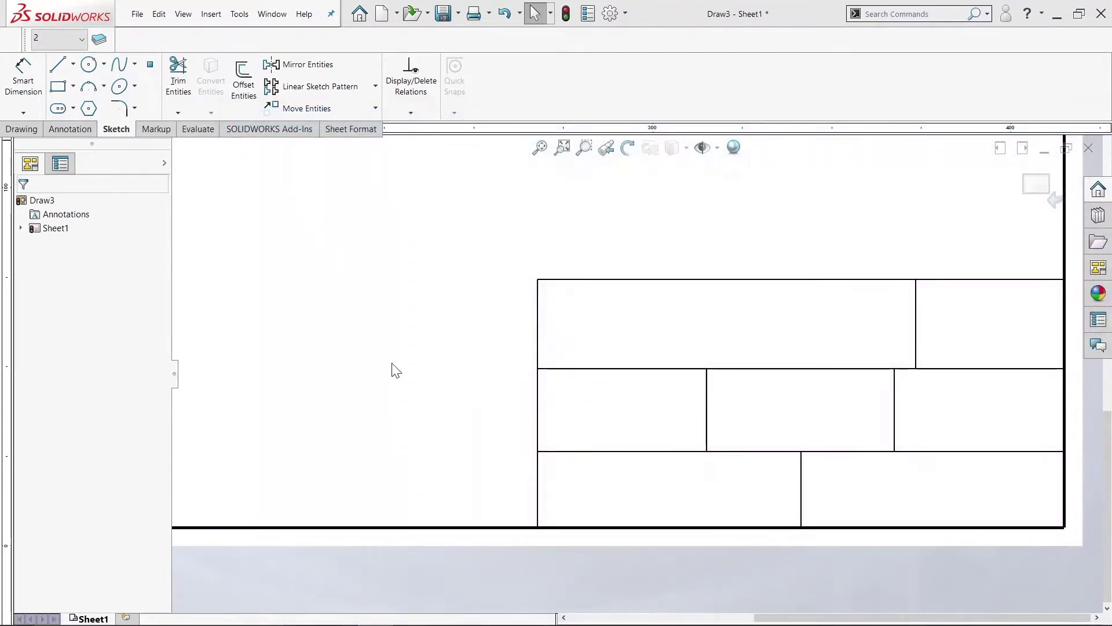
Place the logo at low resolution with Transparency 'From file', shrunk into the top-left title block cell
left_click(525, 308)
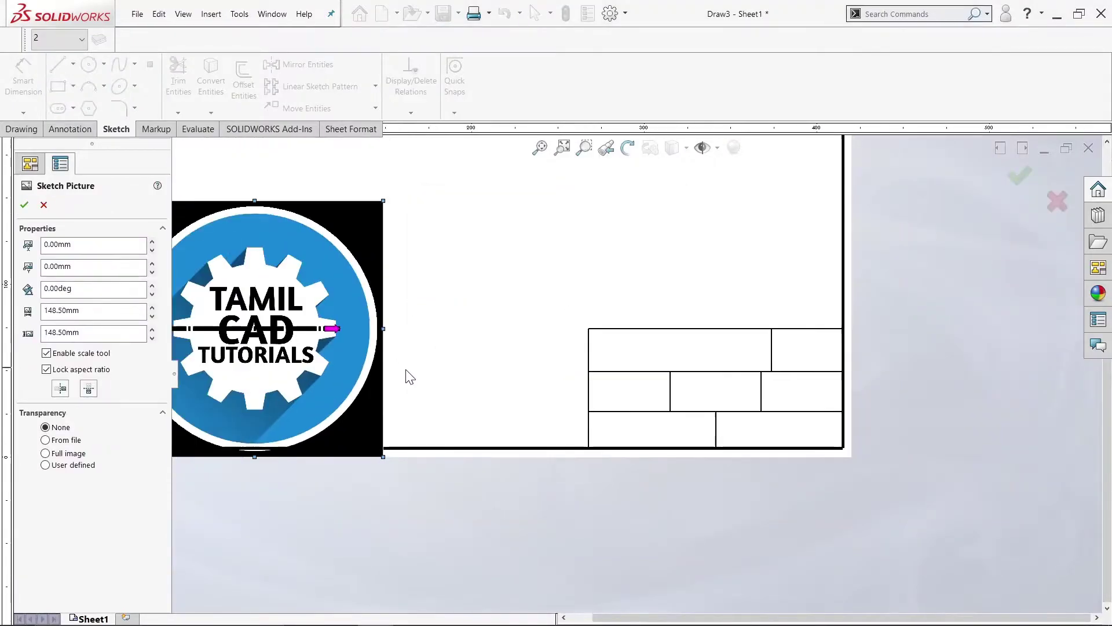
left_click(94, 353)
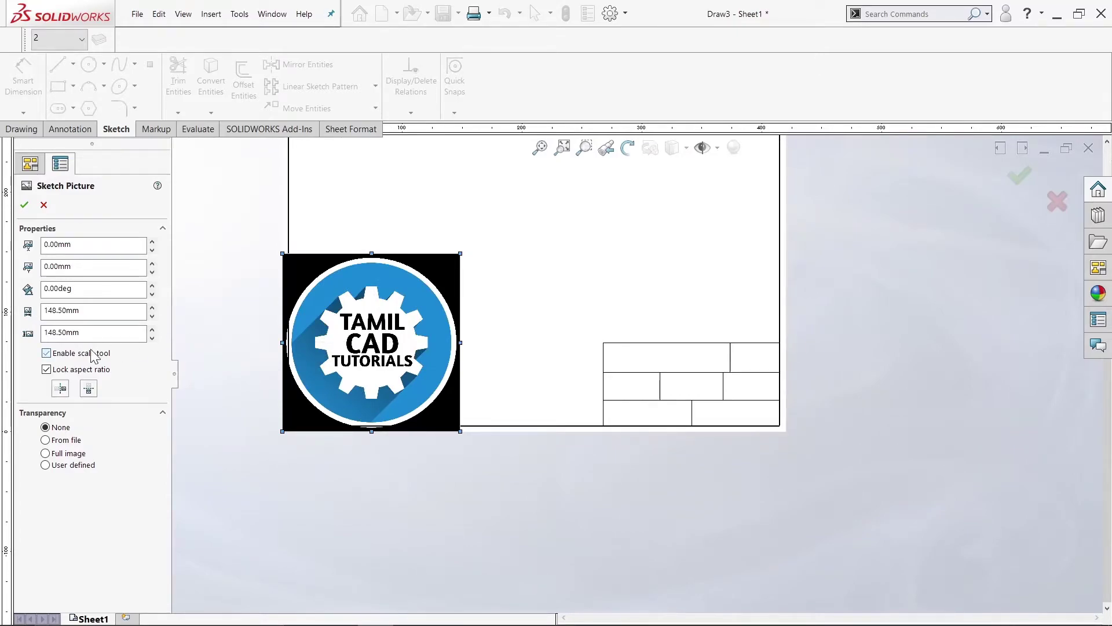
left_click(46, 440)
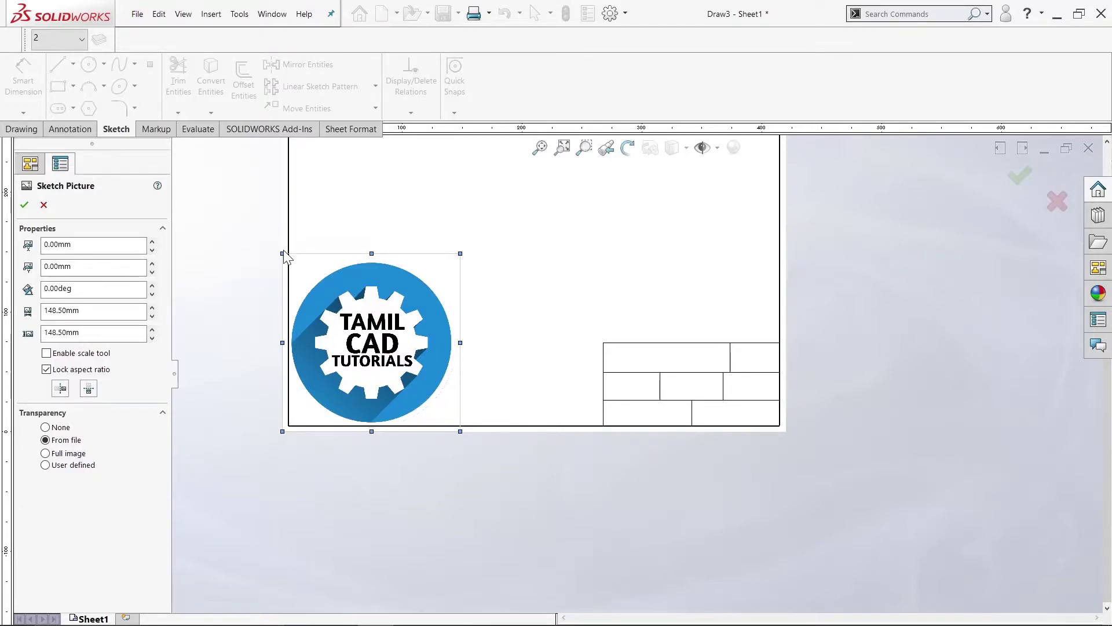
mouse_move(283, 254)
left_mouse_down()
mouse_move(341, 299)
mouse_move(429, 410)
mouse_move(593, 378)
mouse_move(621, 359)
left_mouse_up()
scroll(637, 355, "down", 6)
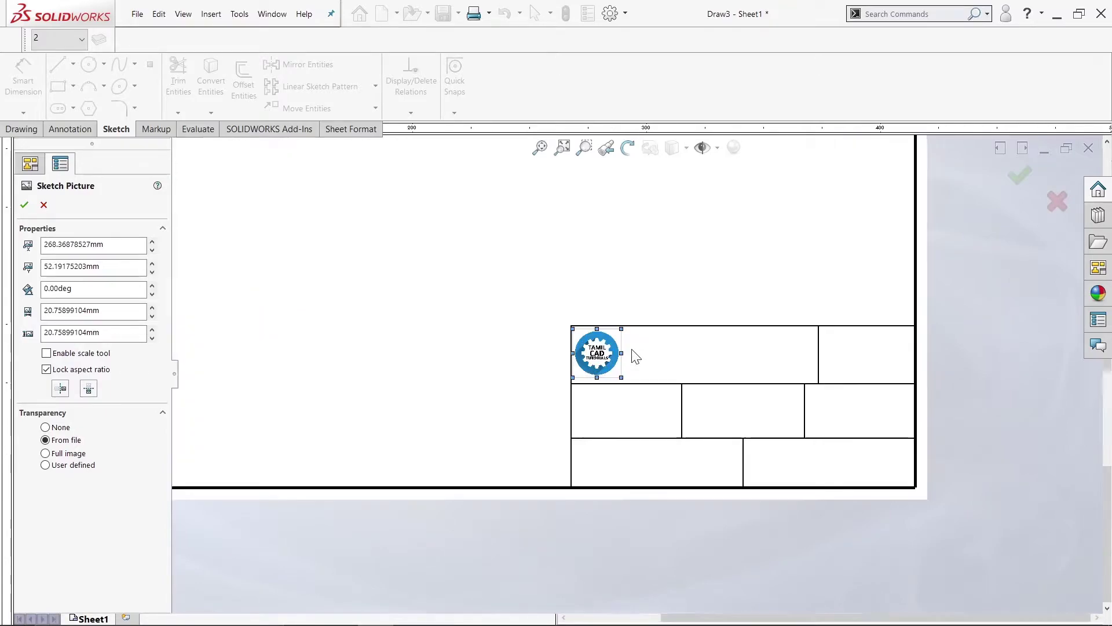
left_click_drag(528, 341, 519, 333)
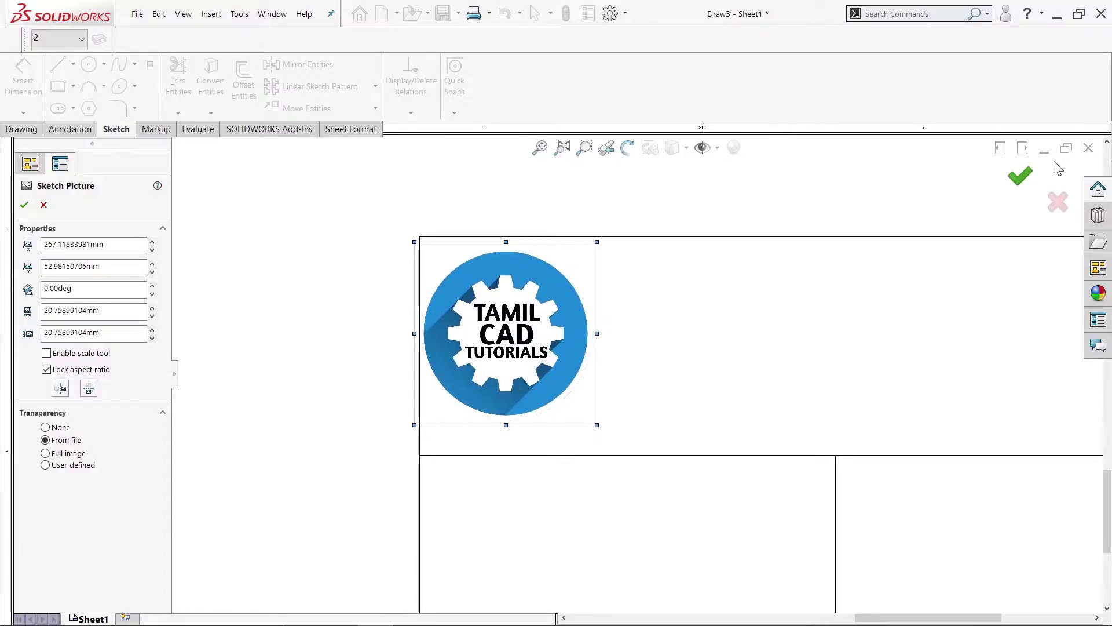
left_click(1018, 183)
scroll(852, 340, "up", 4)
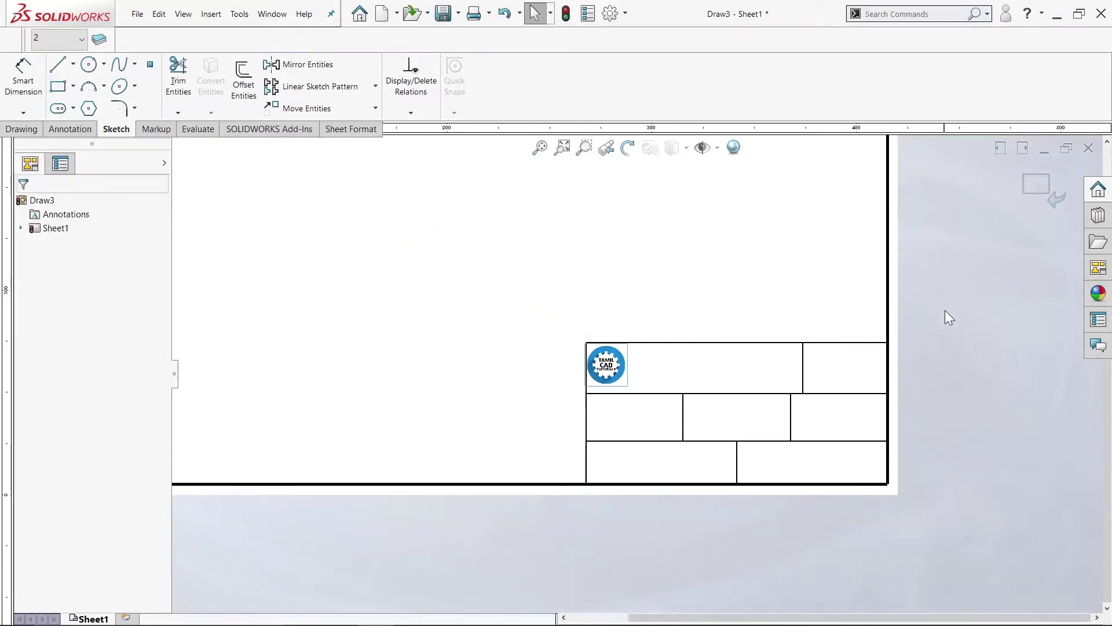
Exit the sketch, fit the sheet in view and switch to editing the sheet format
left_click(1034, 186)
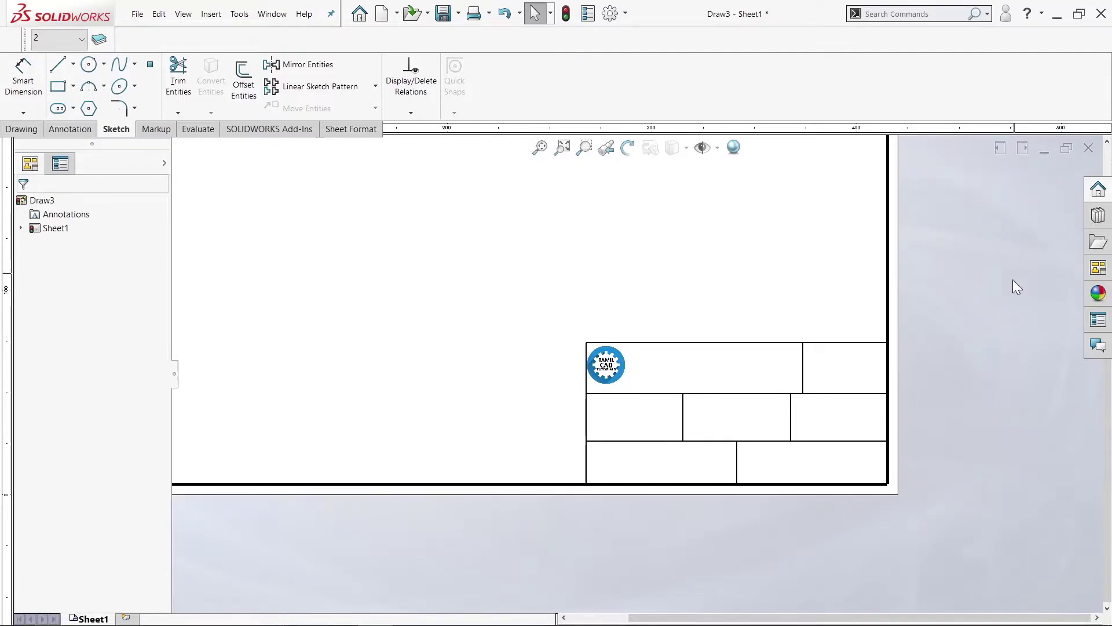
left_click(562, 149)
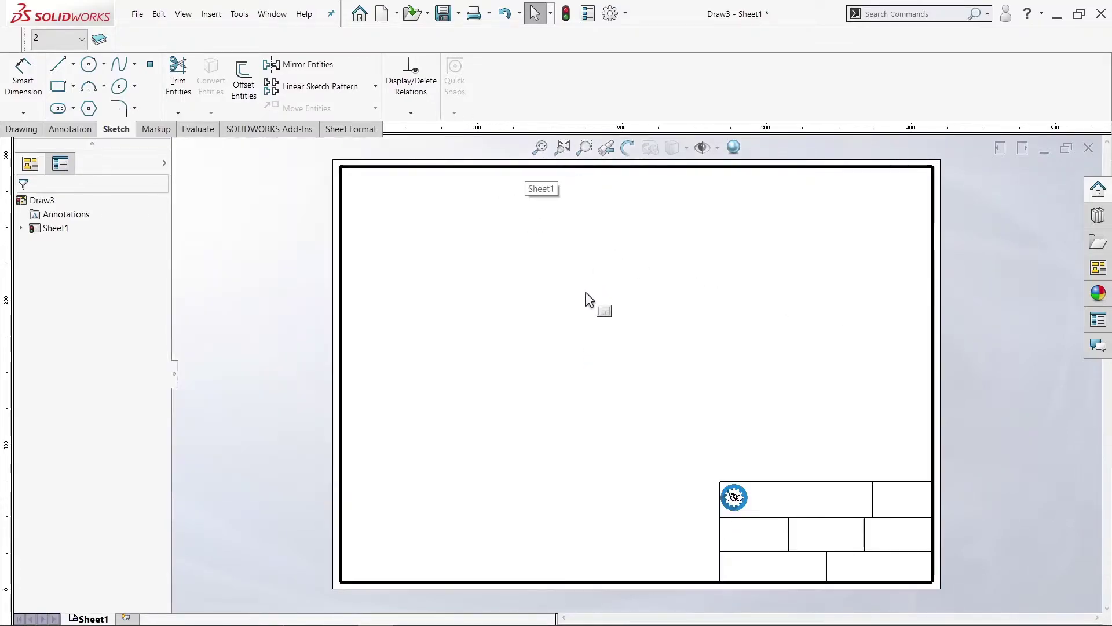
right_click(602, 342)
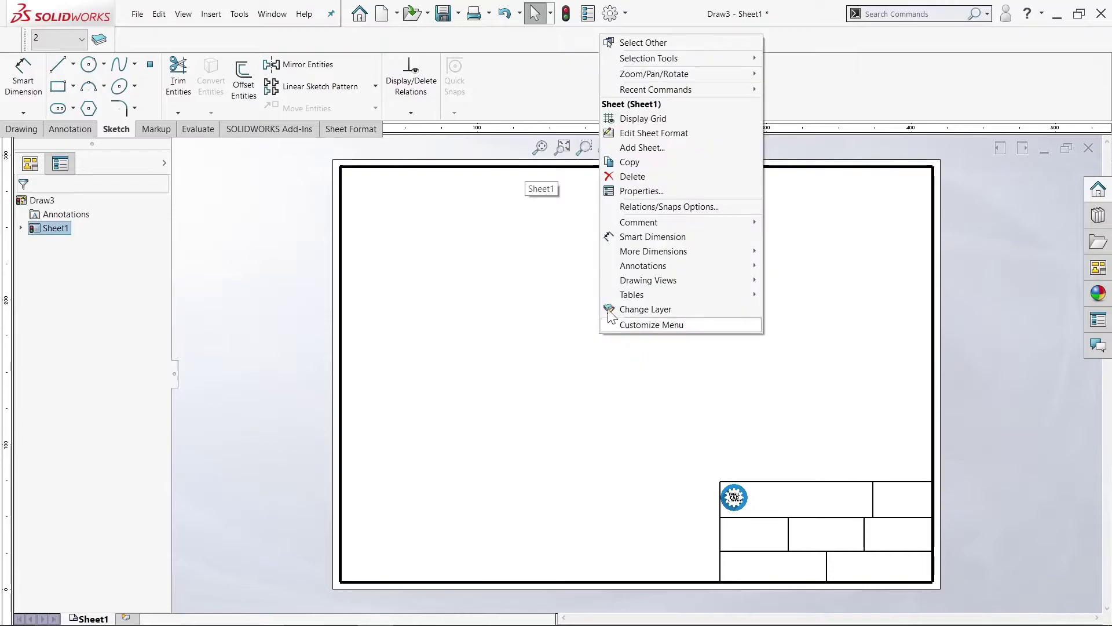
left_click(645, 134)
scroll(928, 581, "down", 5)
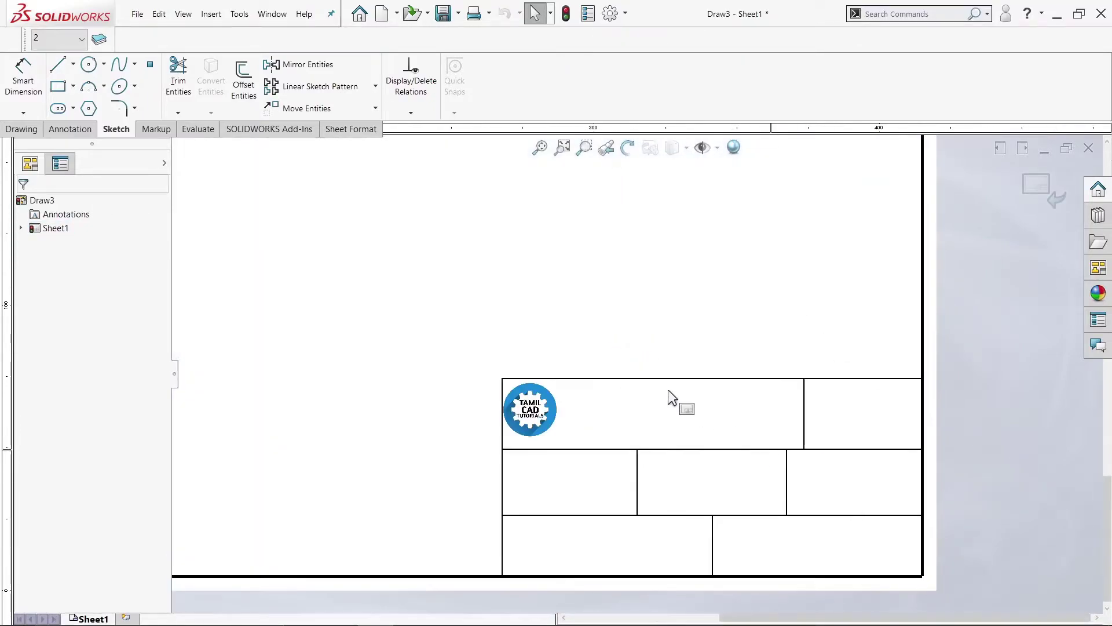
scroll(626, 374, "down", 2)
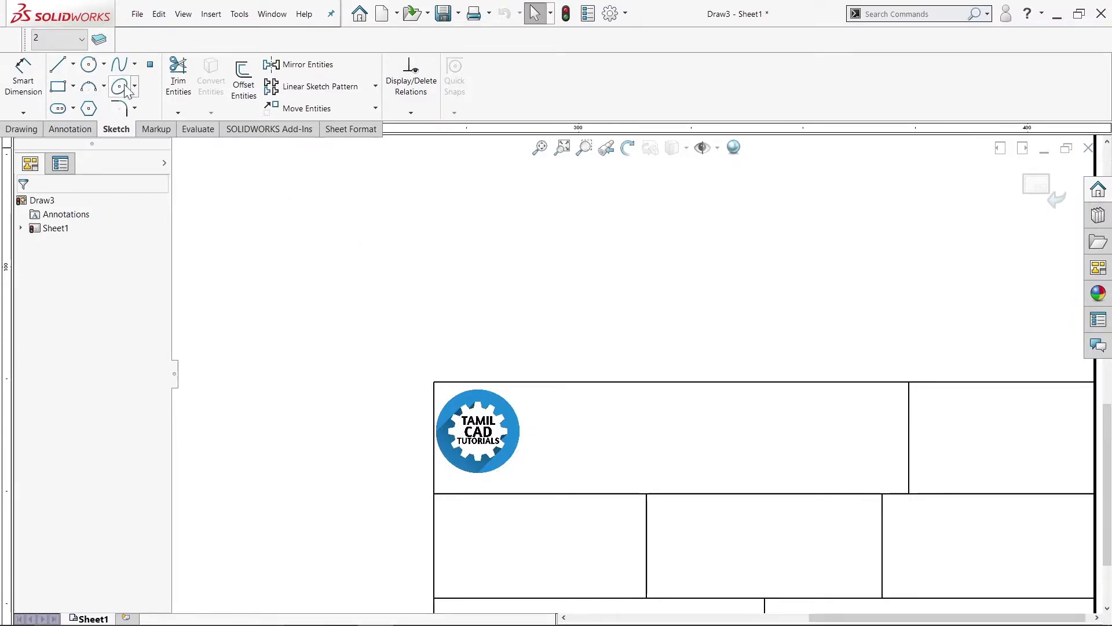
scroll(145, 133, "up", 1)
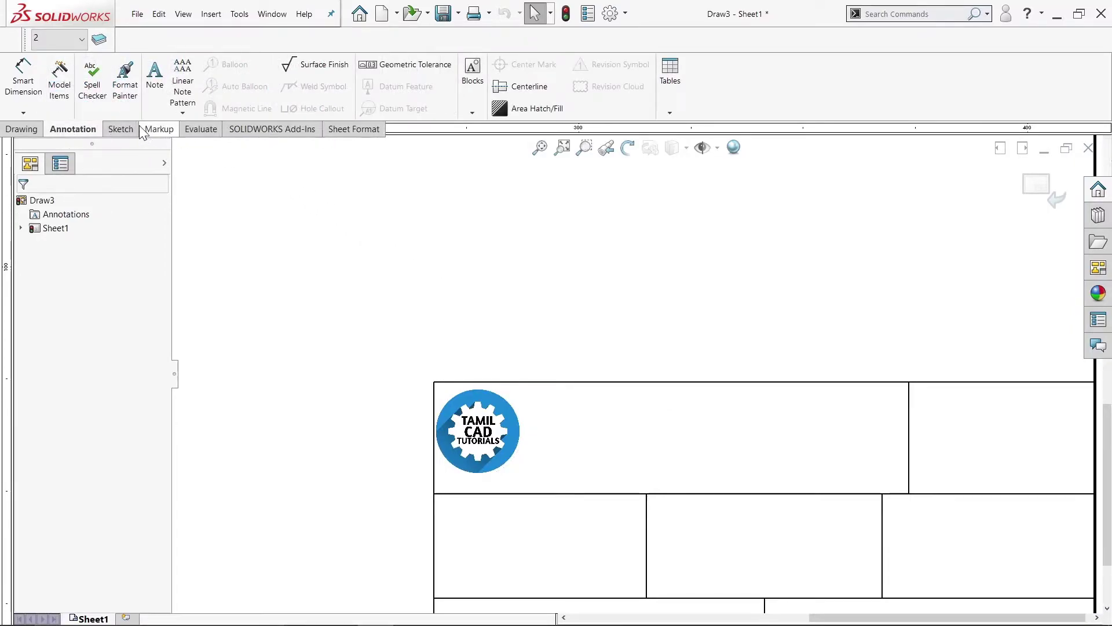
Add a note reading 'TAMIL CAD TUTORIALS' above the title block
left_click(154, 87)
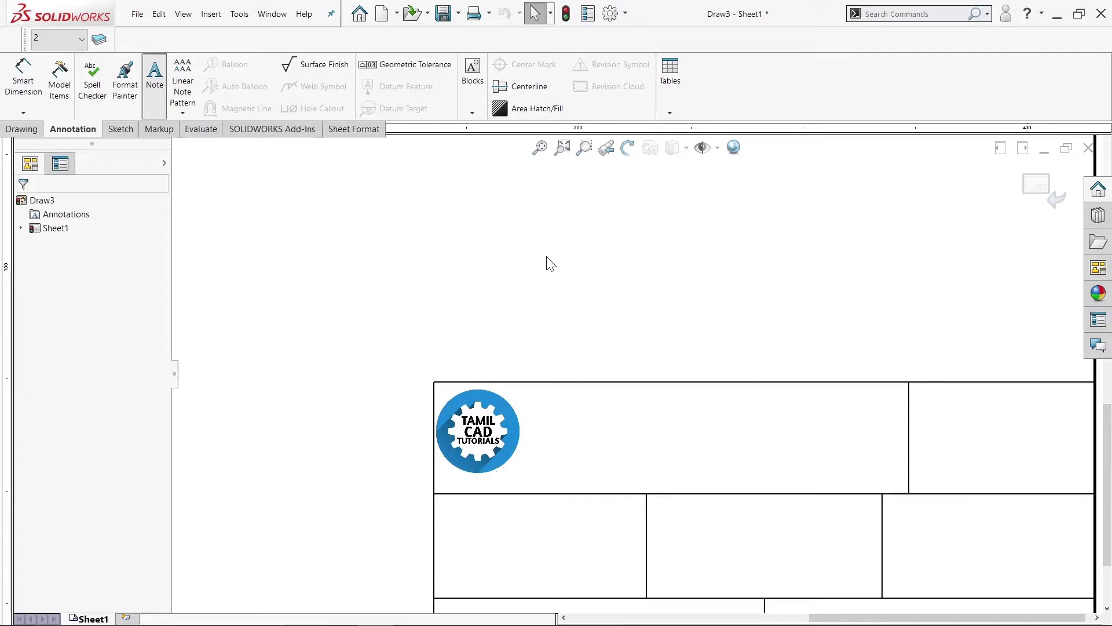
left_click(574, 269)
type("XXXXXXX")
left_click(574, 318)
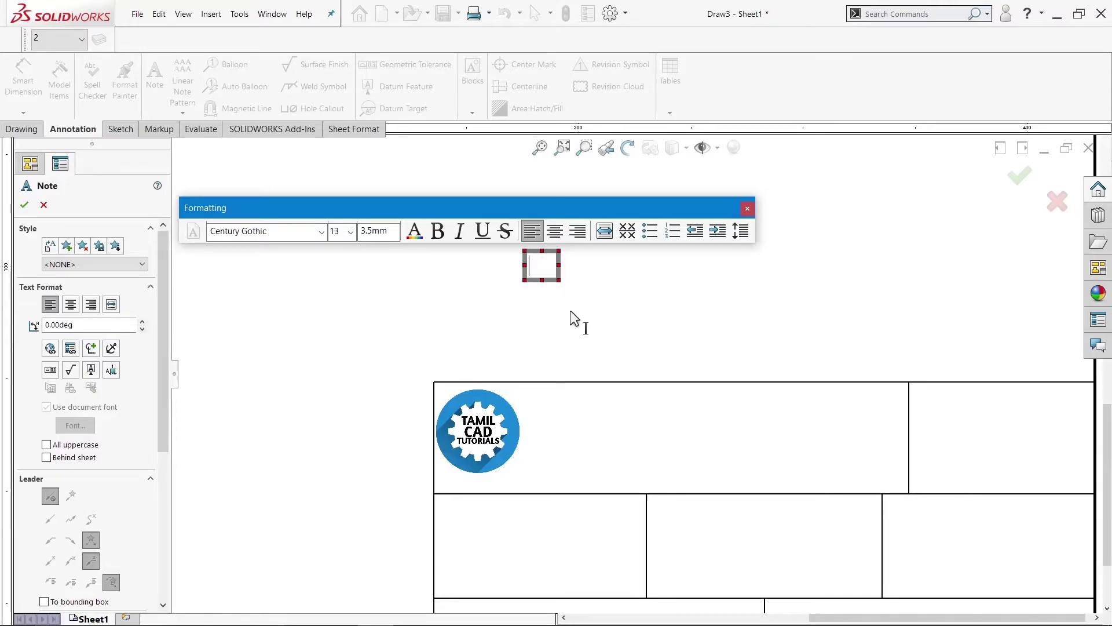
type("TAMIL")
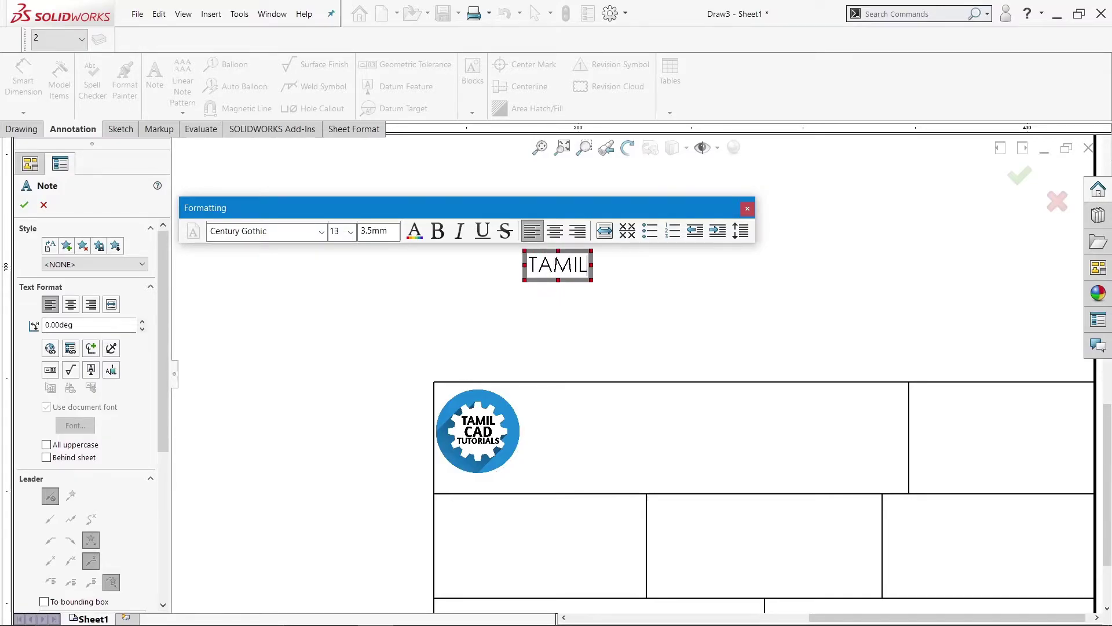
type(" CAD TUTOR")
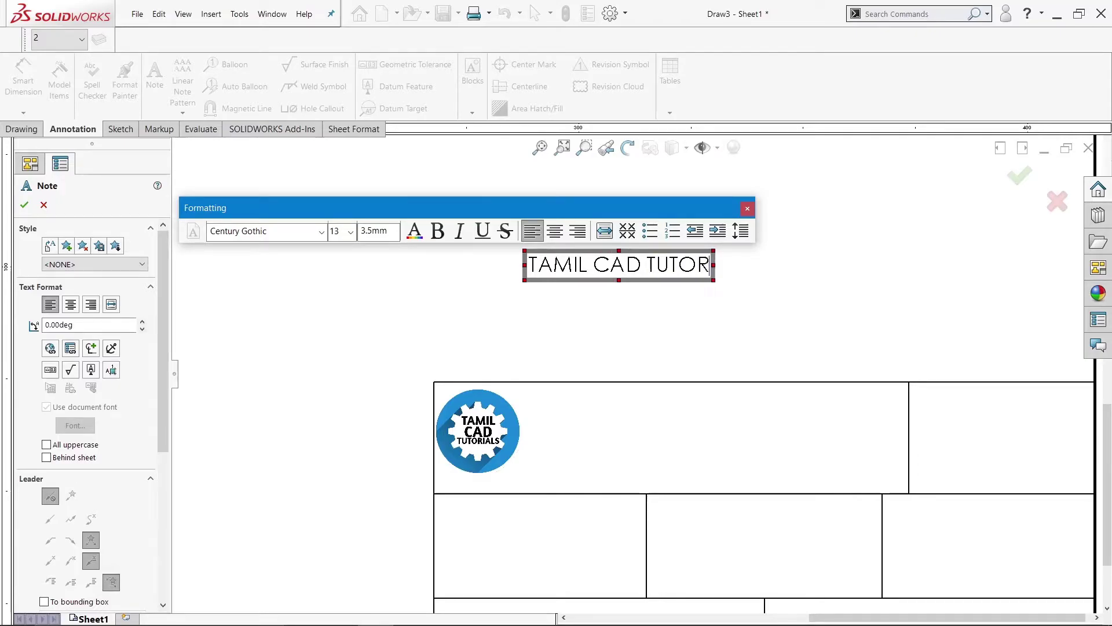
type("IALS")
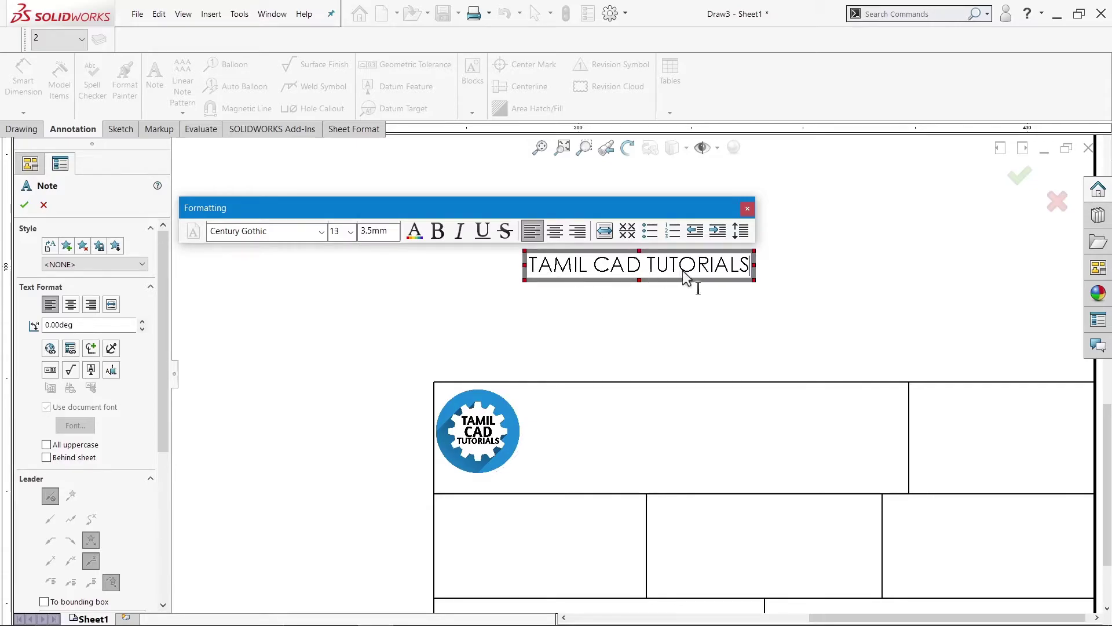
Set the note text to font Ebrima at size 16
left_click_drag(752, 271, 524, 280)
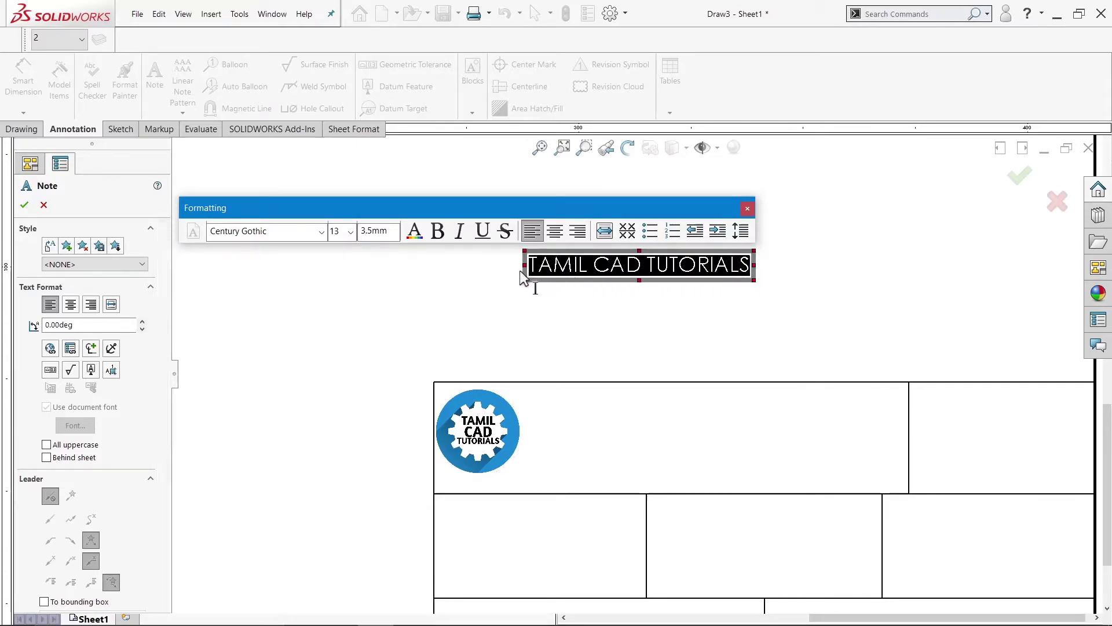
left_click(321, 231)
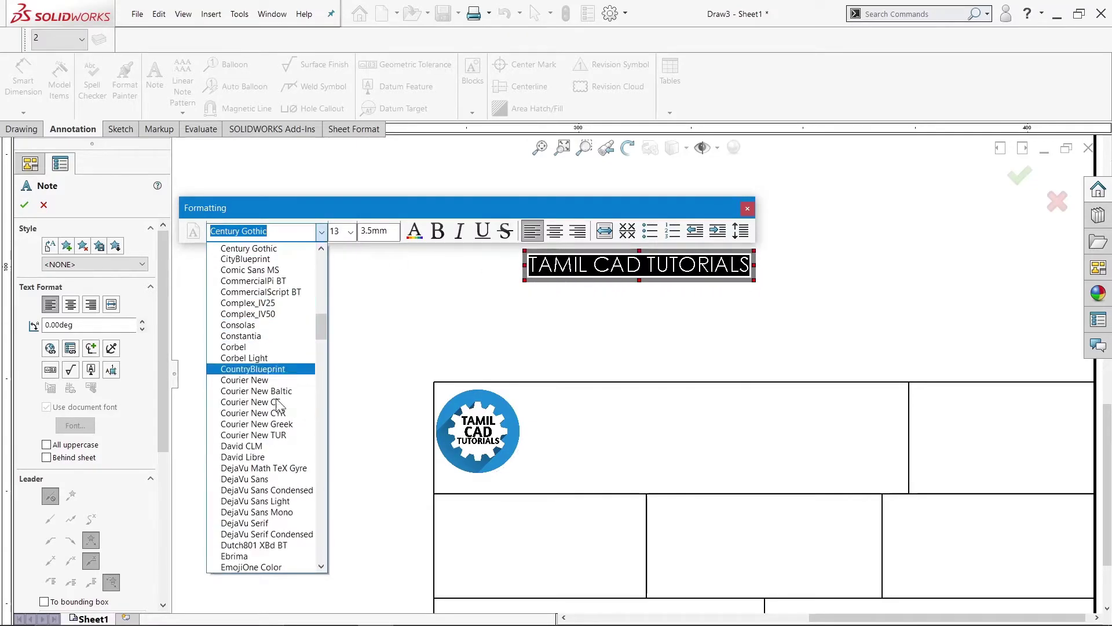
left_click(235, 555)
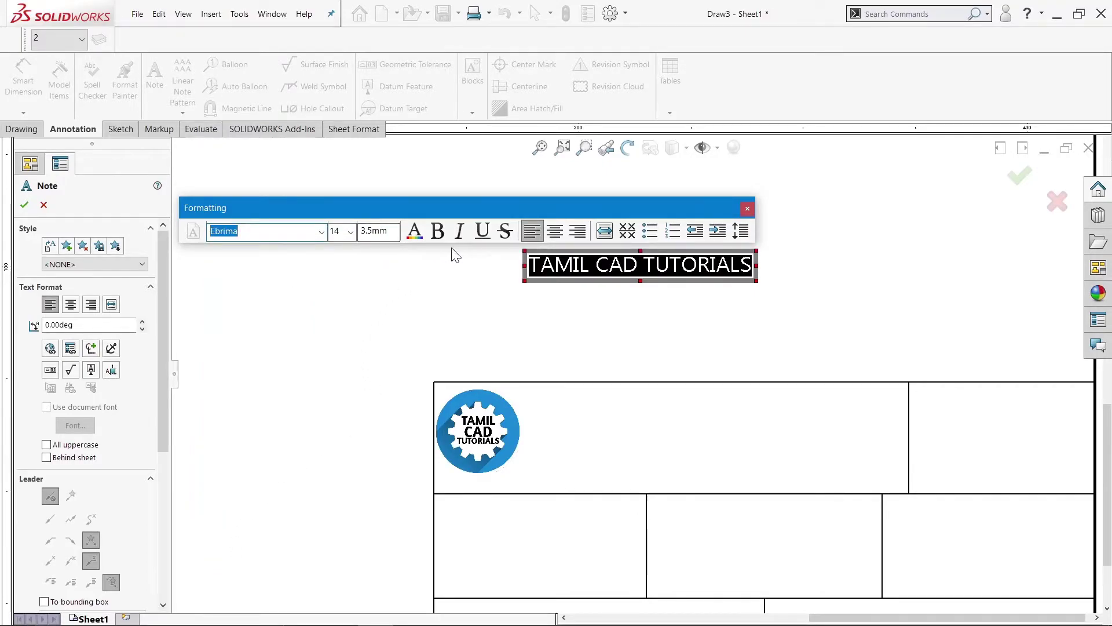
left_click(350, 231)
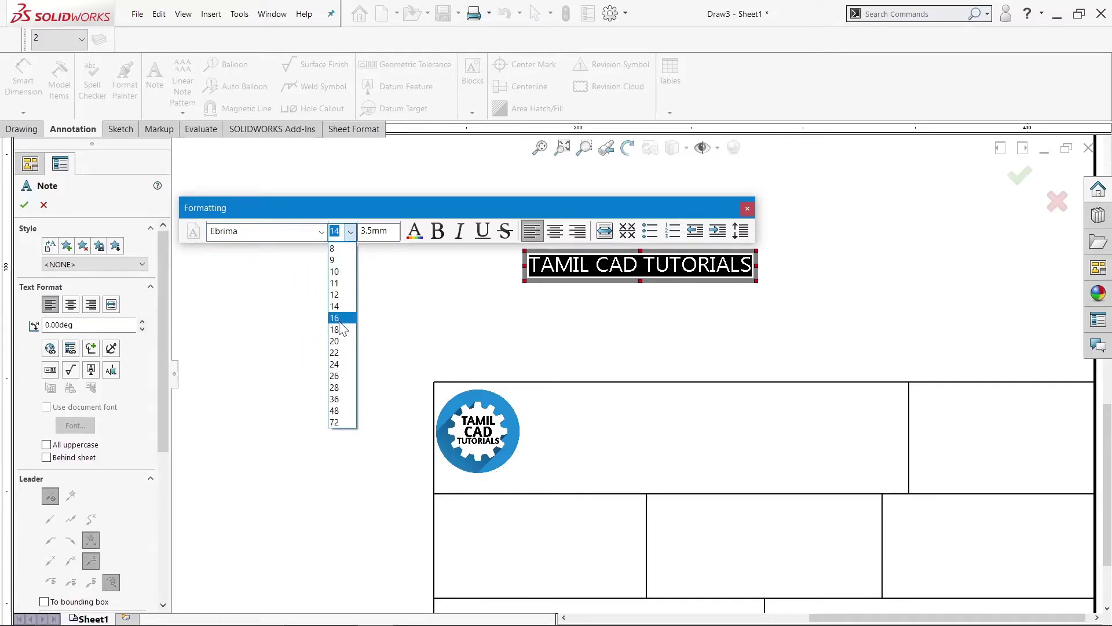
left_click(342, 315)
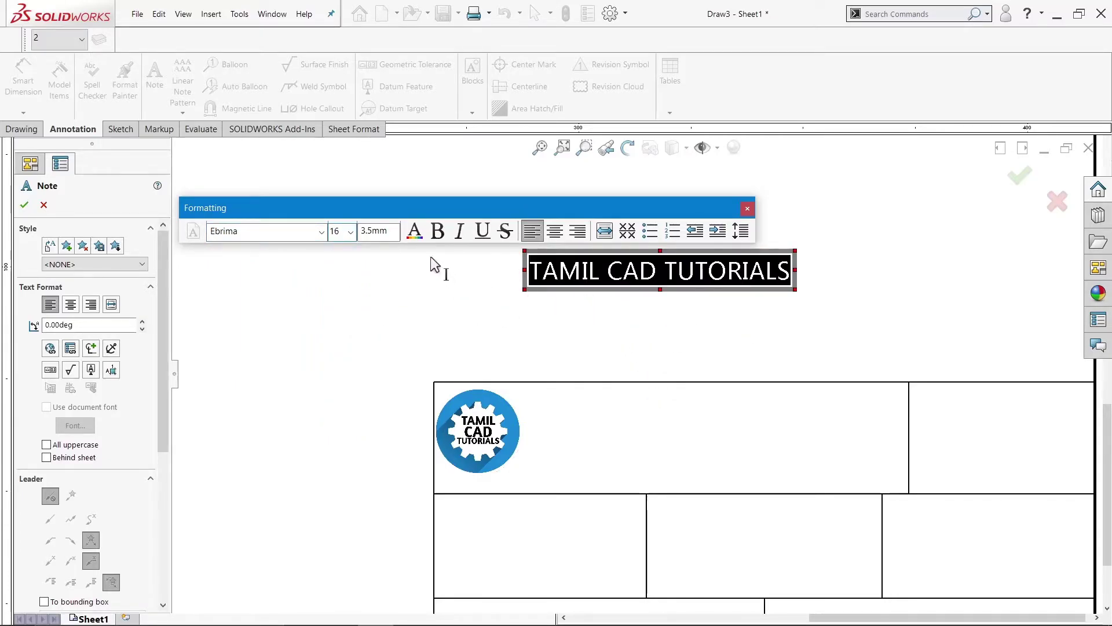
Apply red font colour to the words TAMIL and TUTORIALS, then close the Note PropertyManager
left_click_drag(581, 271, 531, 273)
left_click(415, 232)
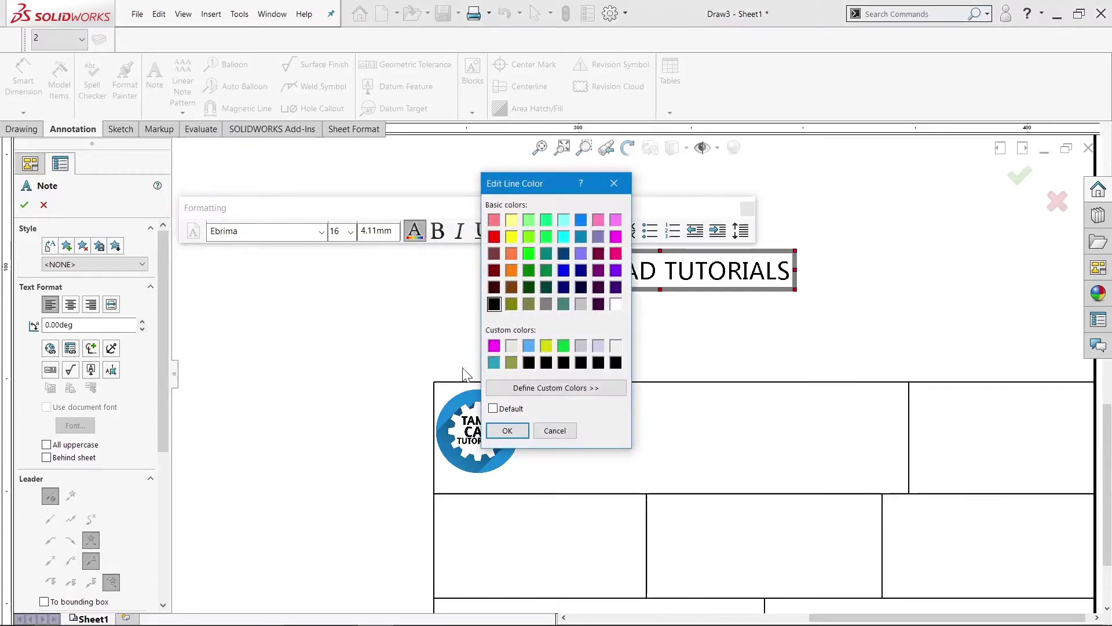
left_click(493, 237)
left_click(508, 430)
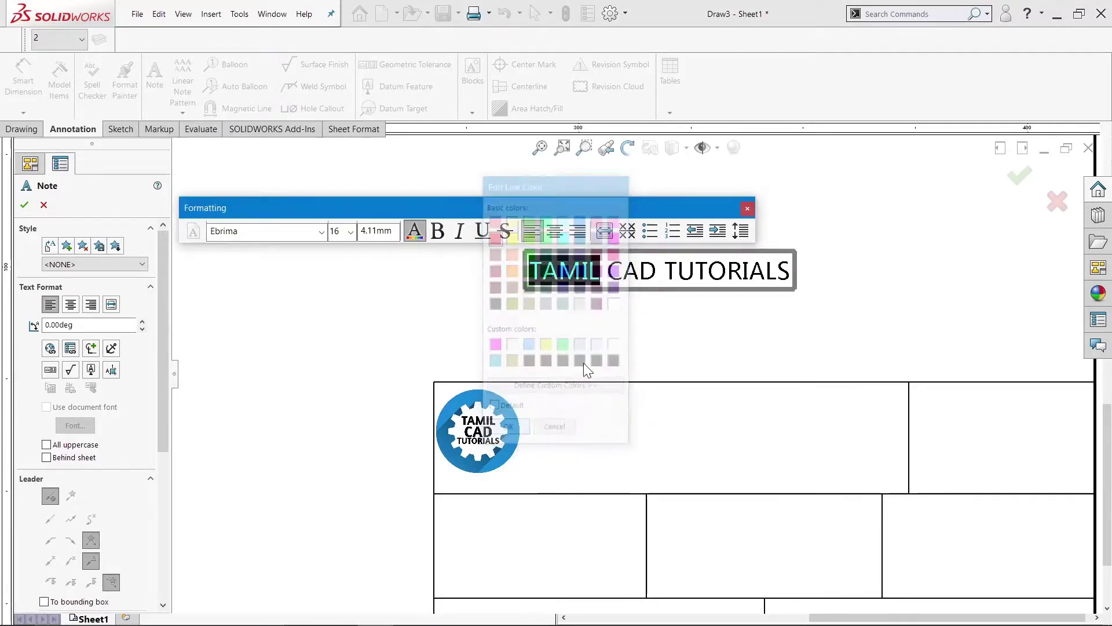
double_click(674, 277)
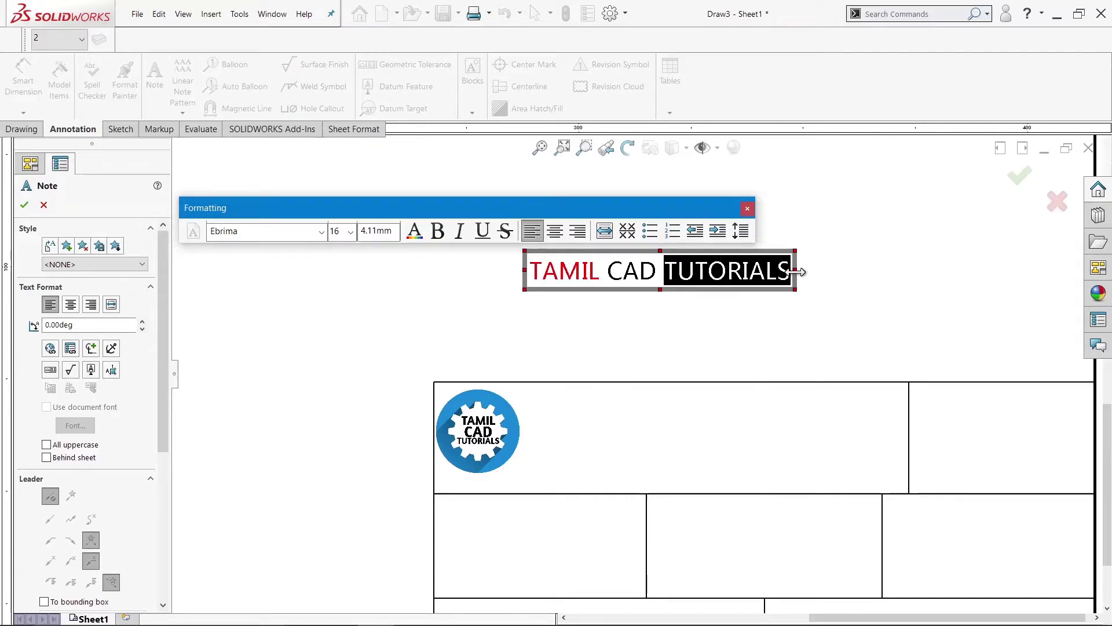
left_click(413, 231)
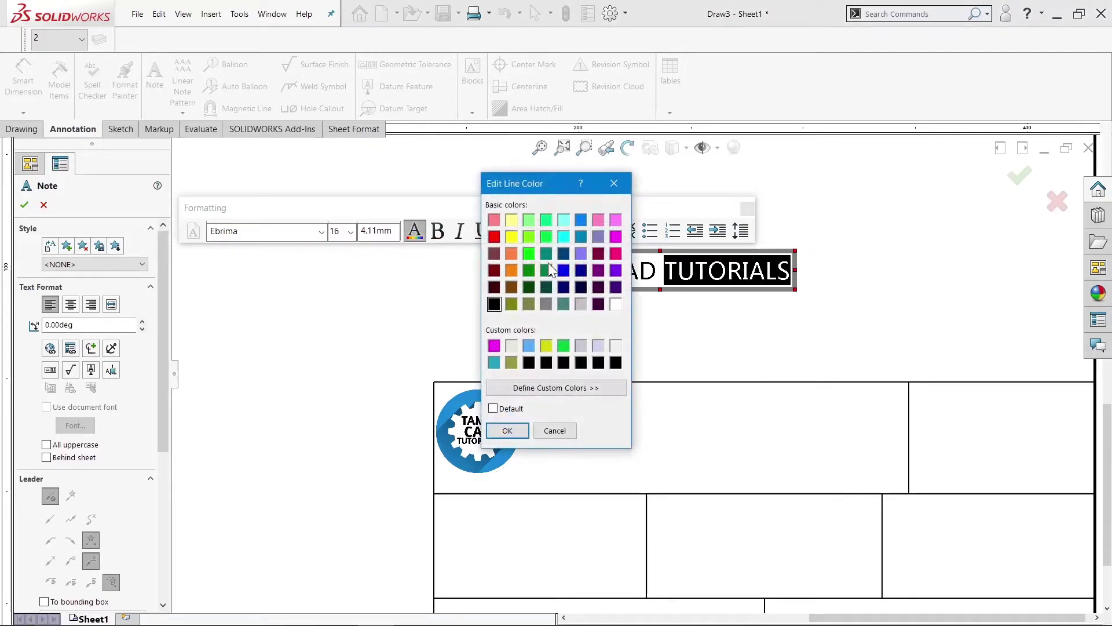
left_click(494, 237)
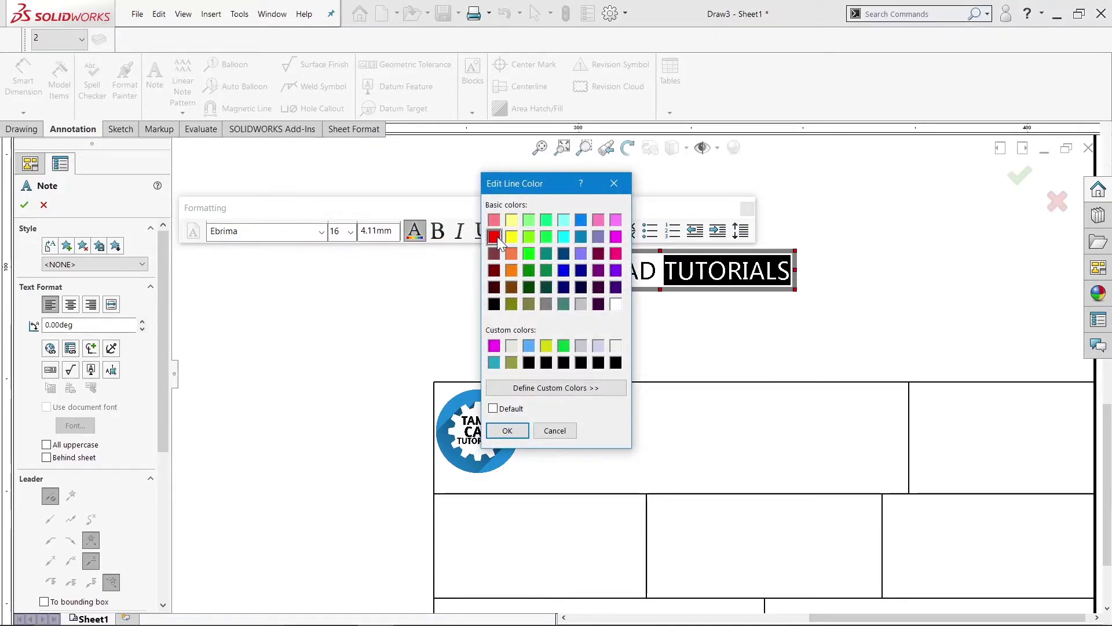
left_click(506, 431)
left_click(631, 336)
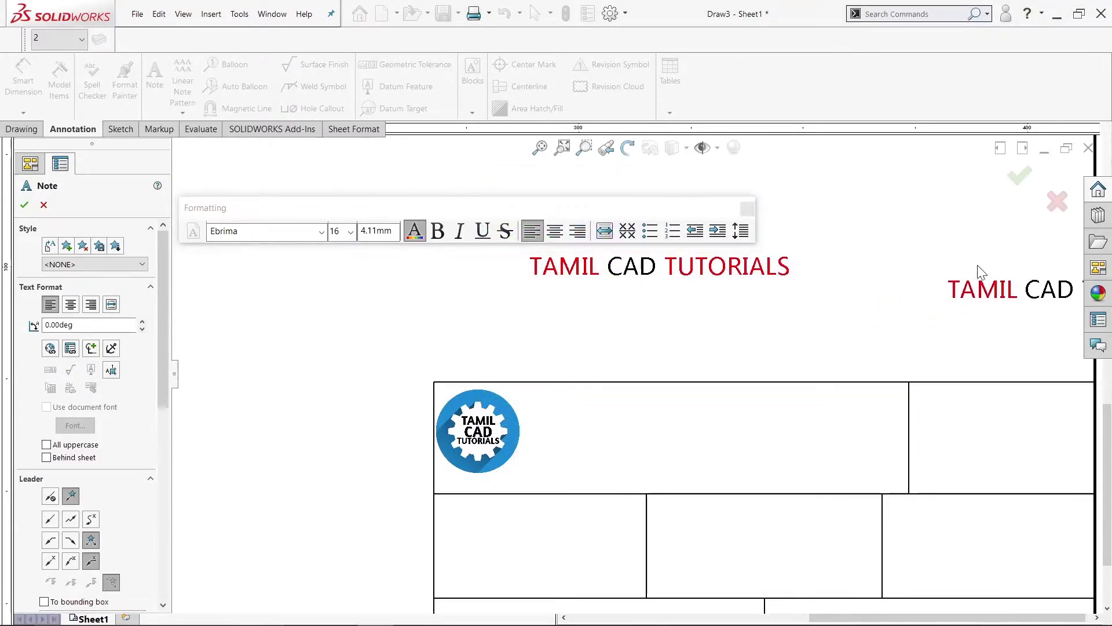
left_click(1058, 201)
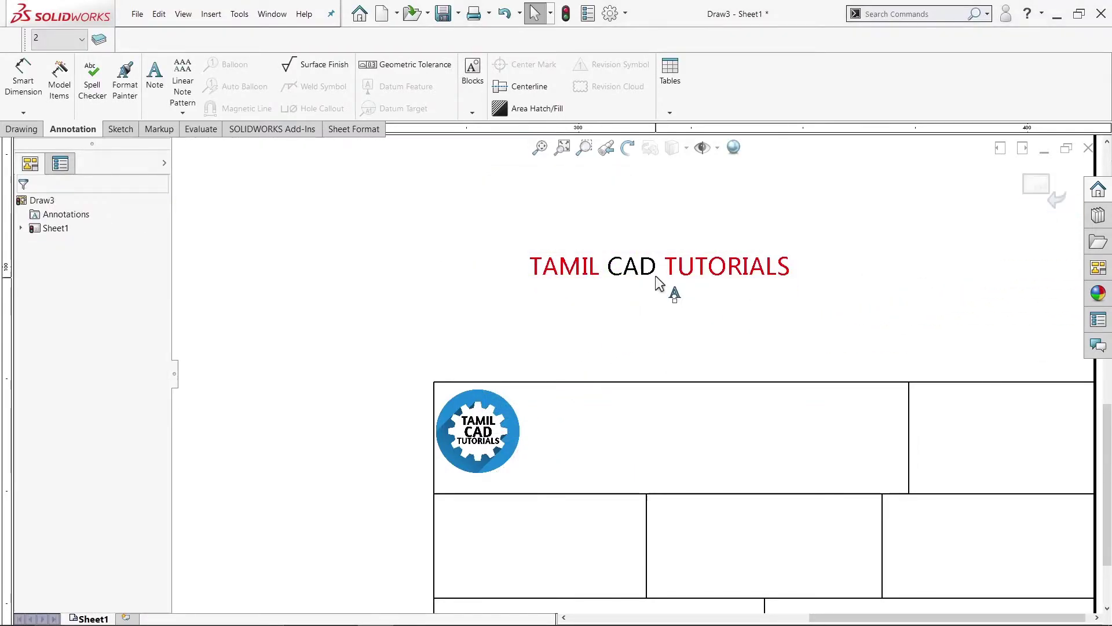
Move the TAMIL CAD TUTORIALS note into the title block's top cell and resize its text to 20
left_click_drag(676, 279, 689, 437)
scroll(641, 249, "up", 2)
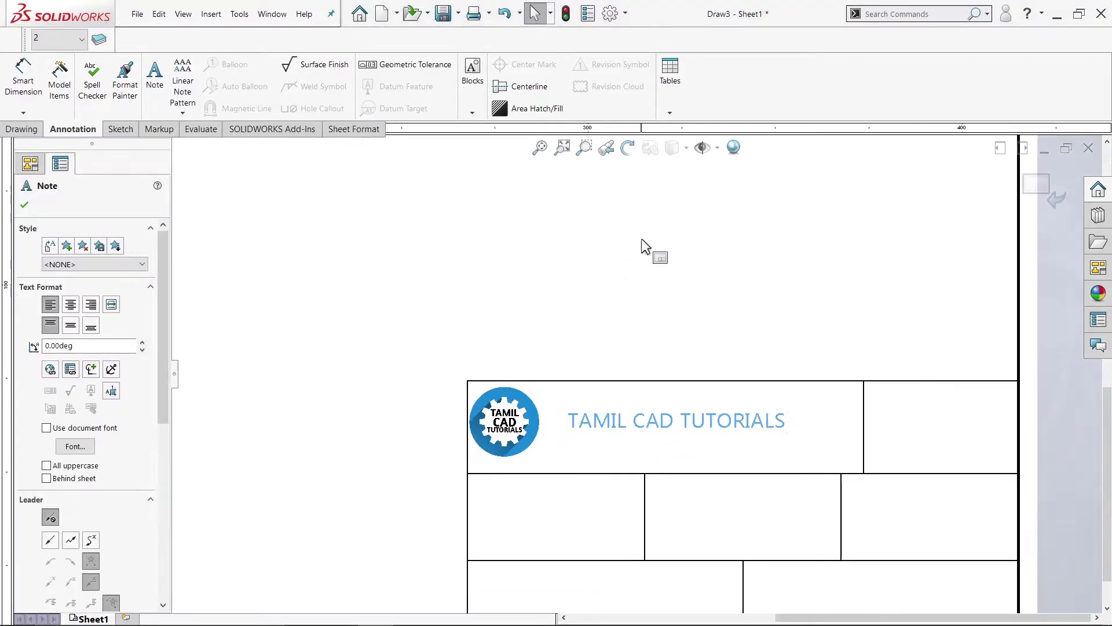
scroll(723, 405, "up", 3)
double_click(679, 401)
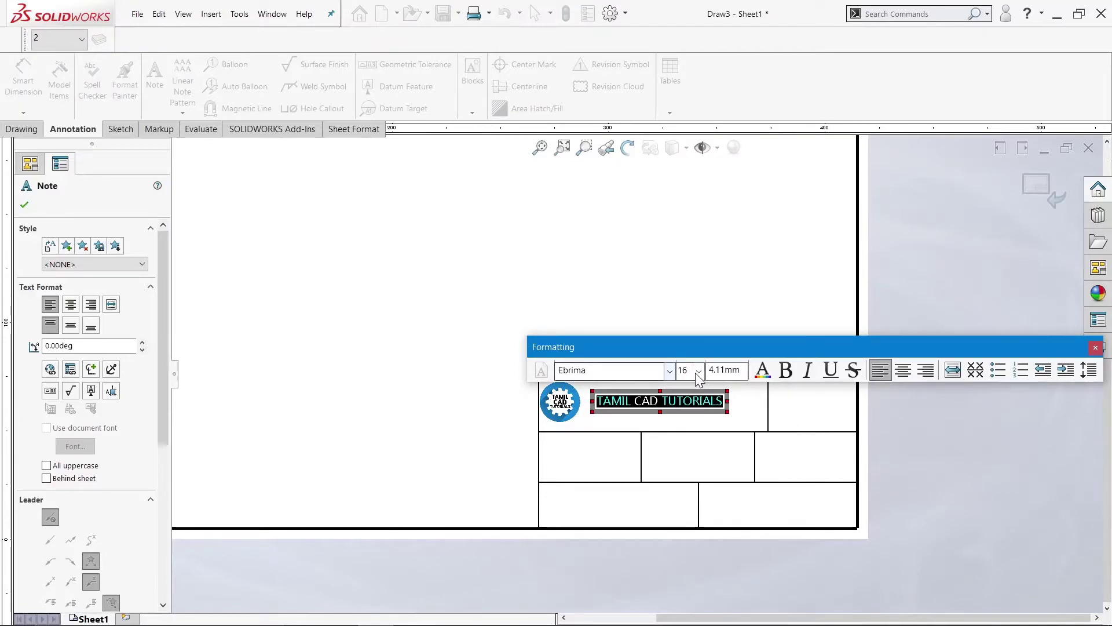
left_click(699, 371)
left_click(691, 513)
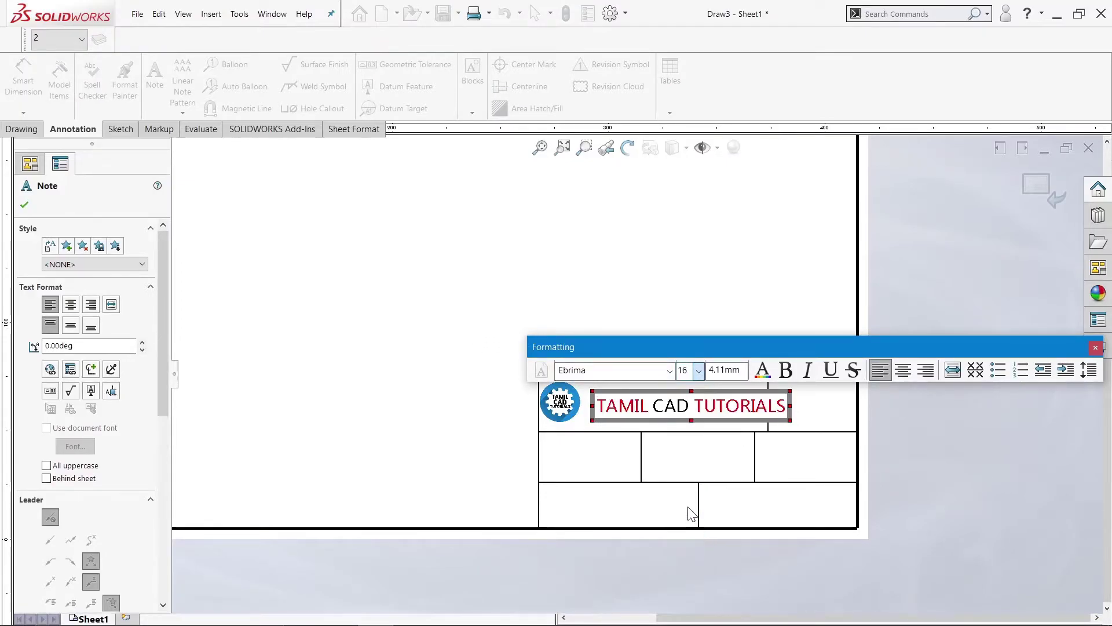
left_click(699, 371)
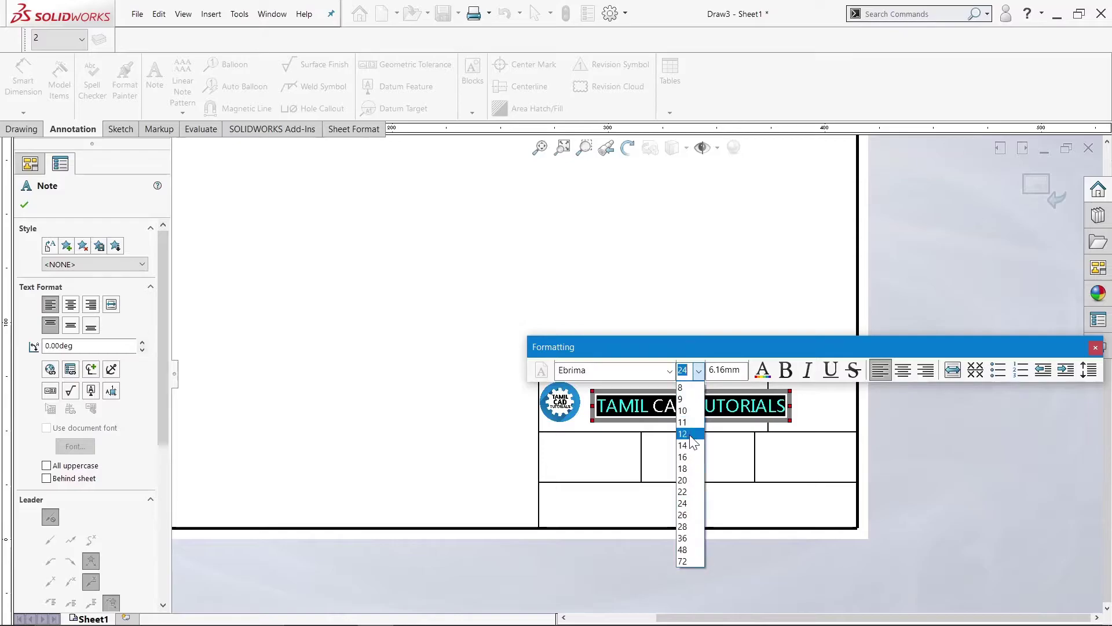
left_click(690, 492)
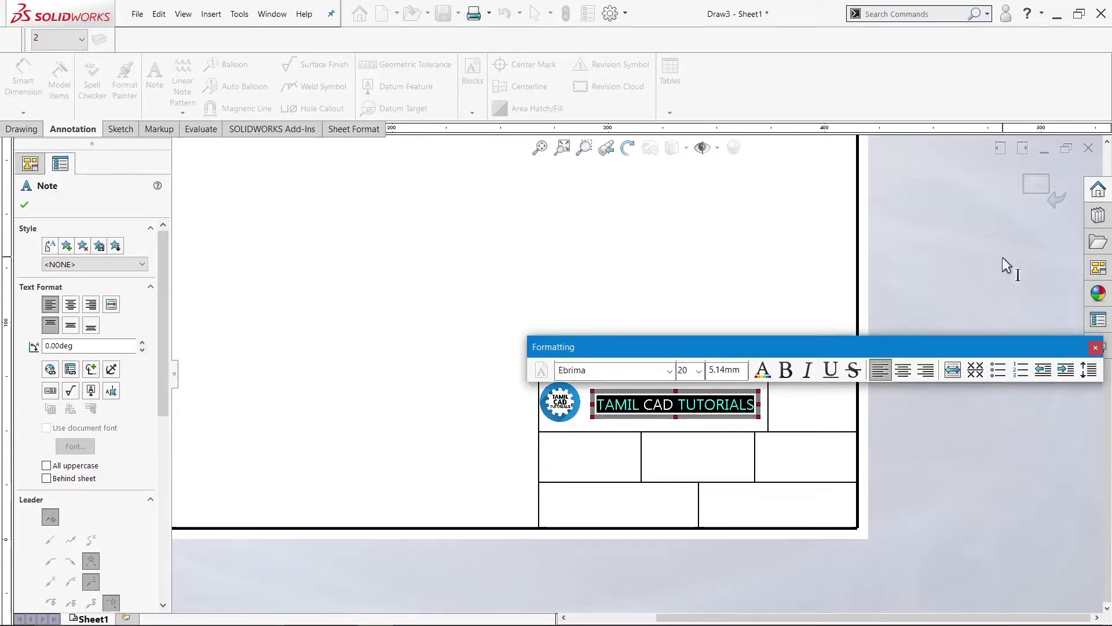
left_click(919, 356)
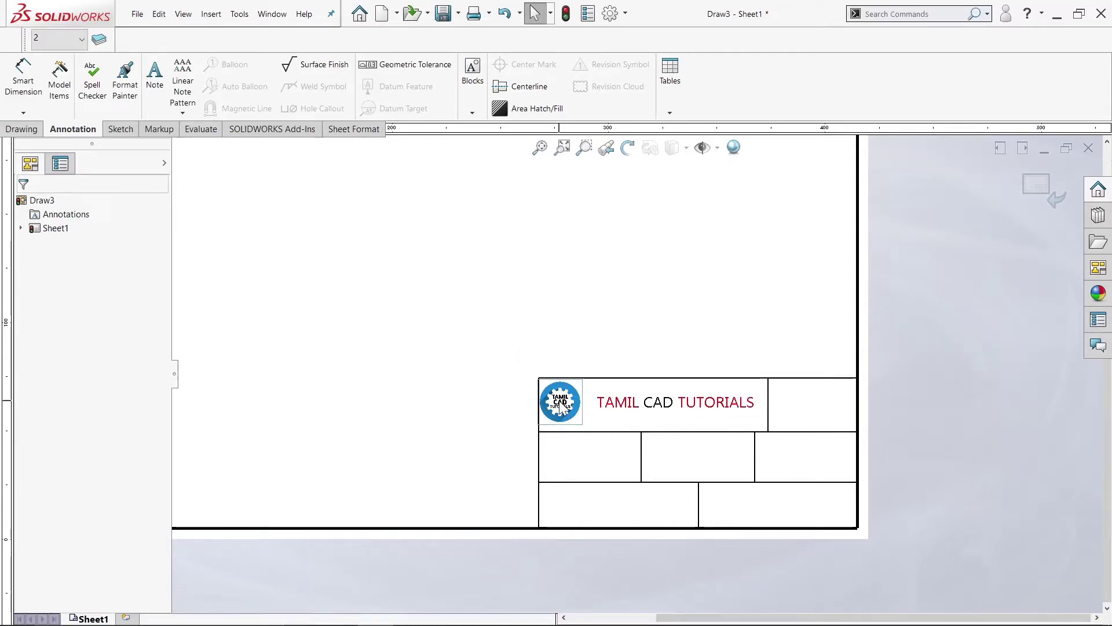
left_click(573, 417)
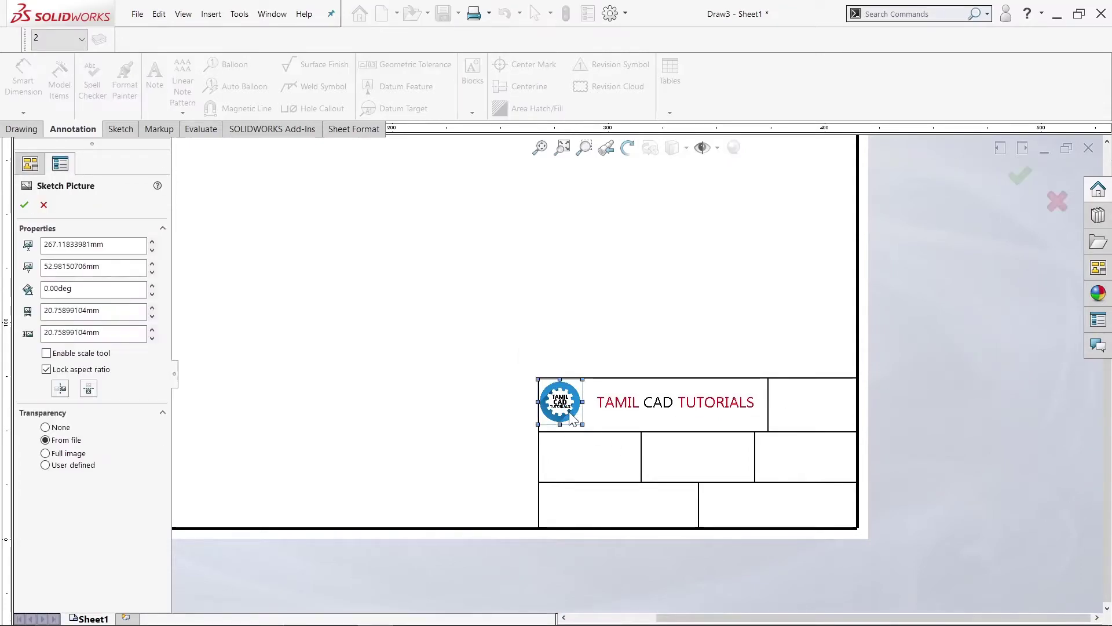
Enlarge the logo to about 26.39 mm square and fit it into the title block's top-left corner
scroll(581, 435, "down", 3)
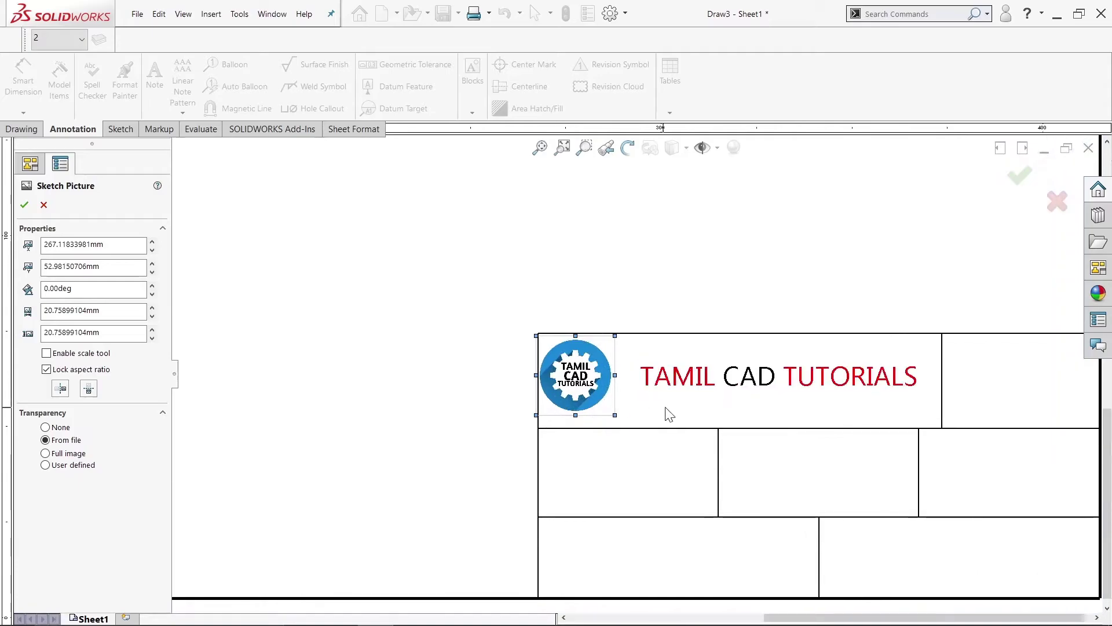
scroll(619, 419, "down", 4)
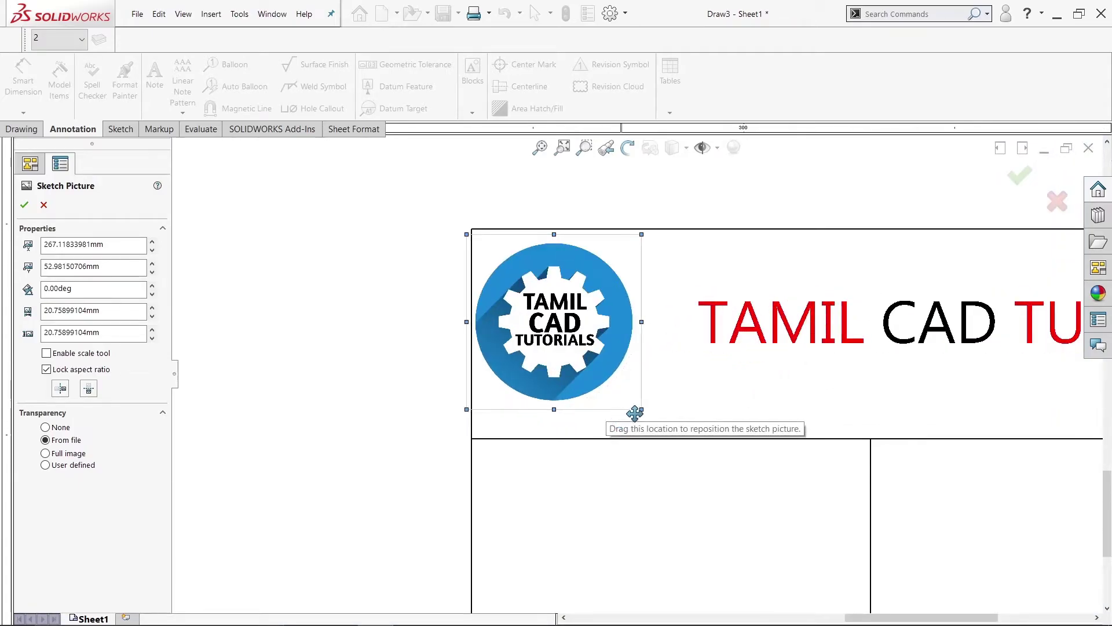
scroll(641, 399, "down", 3)
scroll(641, 400, "up", 1)
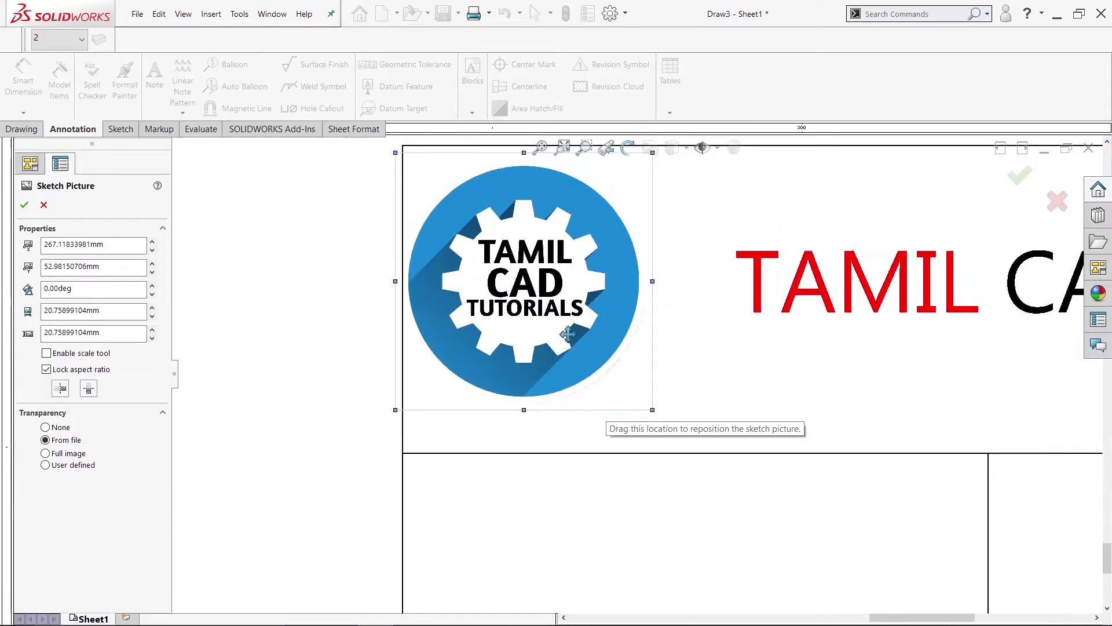
middle_click_drag(571, 330, 550, 378, "ctrl")
scroll(551, 378, "up", 1)
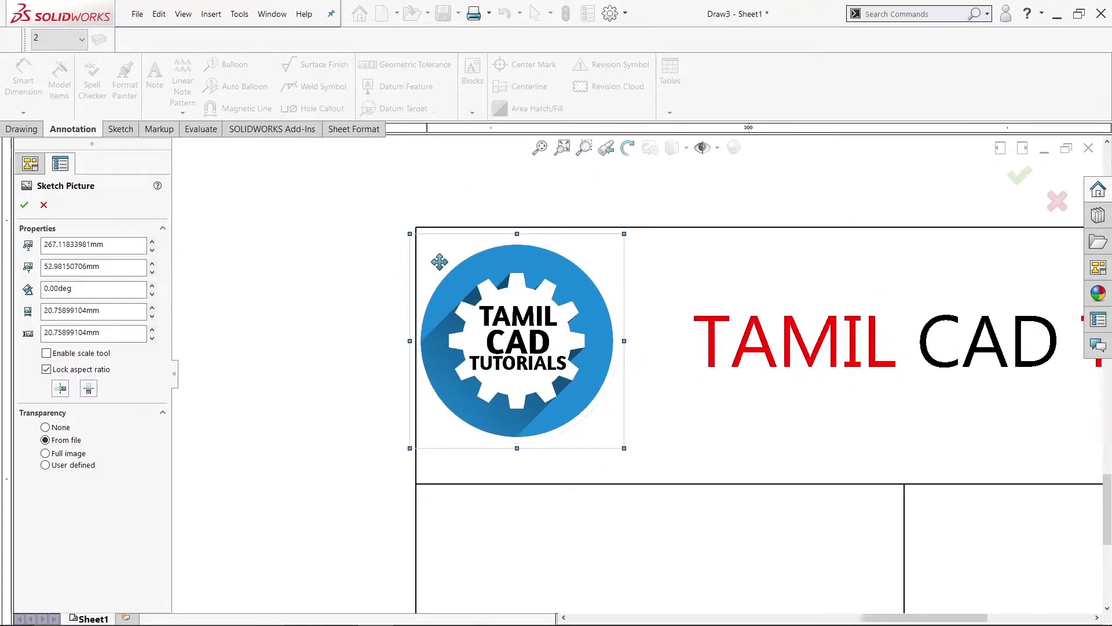
left_click_drag(408, 232, 357, 179)
left_click_drag(513, 318, 558, 343)
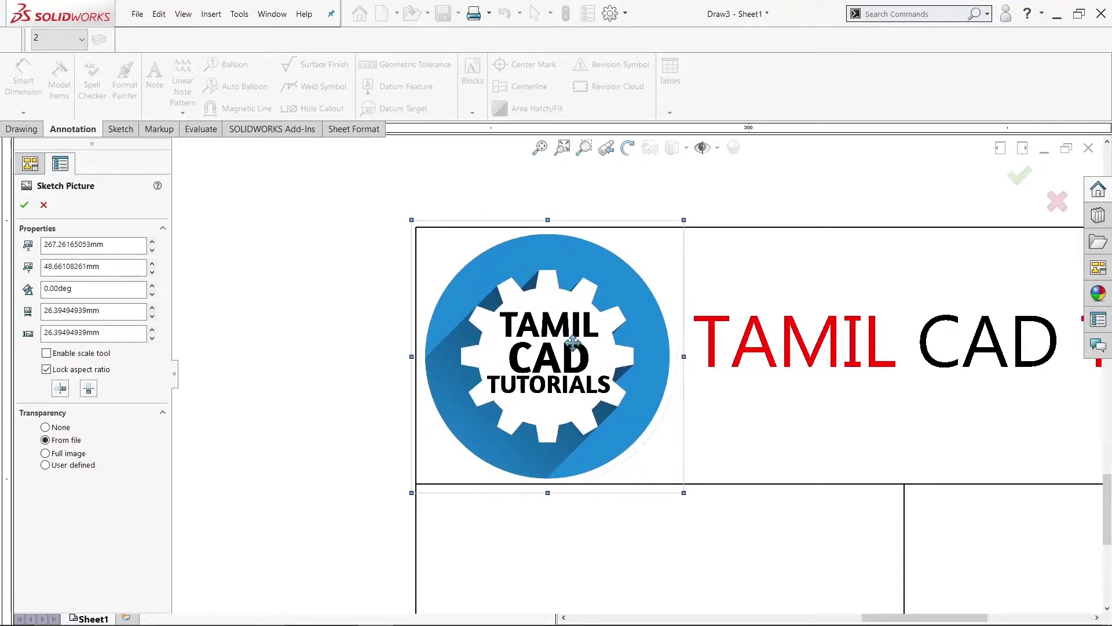
scroll(695, 306, "up", 5)
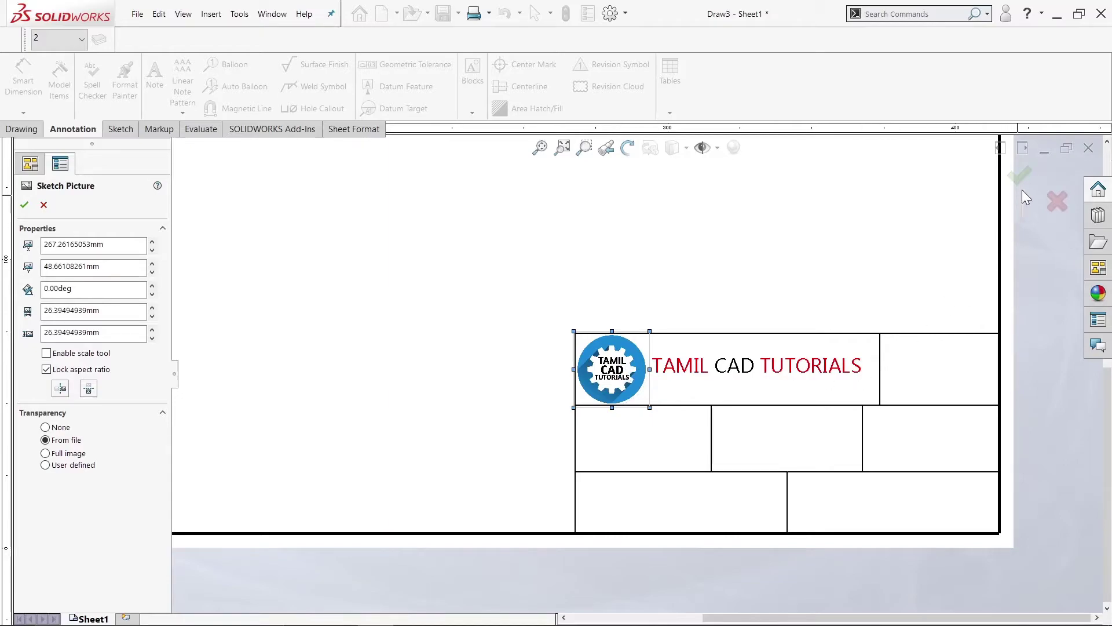
left_click(1022, 174)
scroll(906, 318, "up", 2)
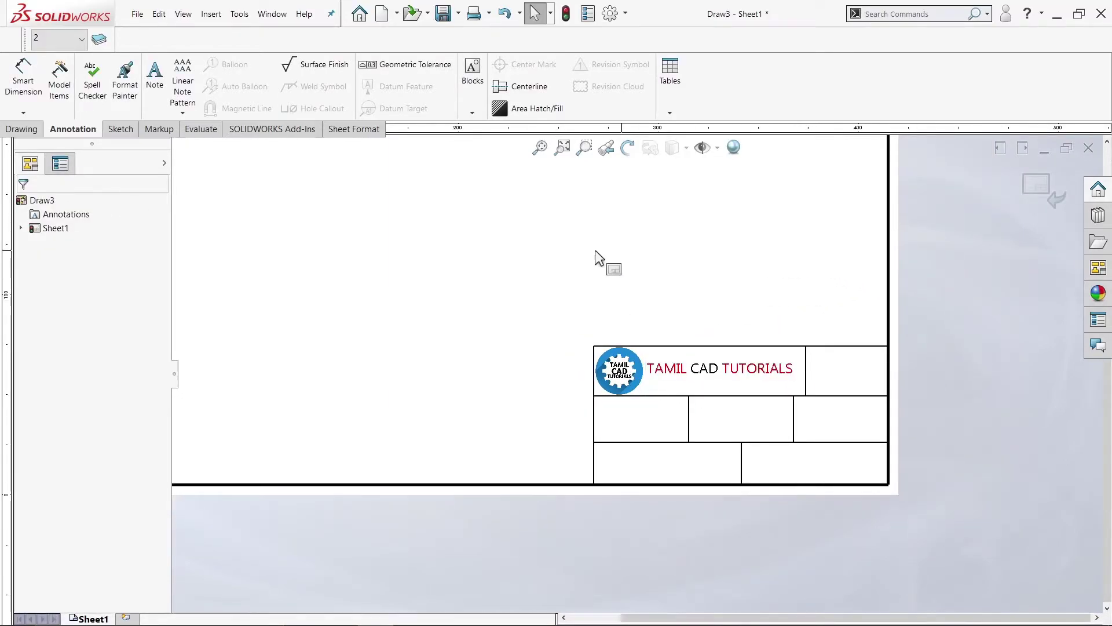
Insert the third angle projection image from Downloads with a transparent background
left_click(211, 15)
left_click(211, 15)
left_click(213, 16)
left_click(234, 152)
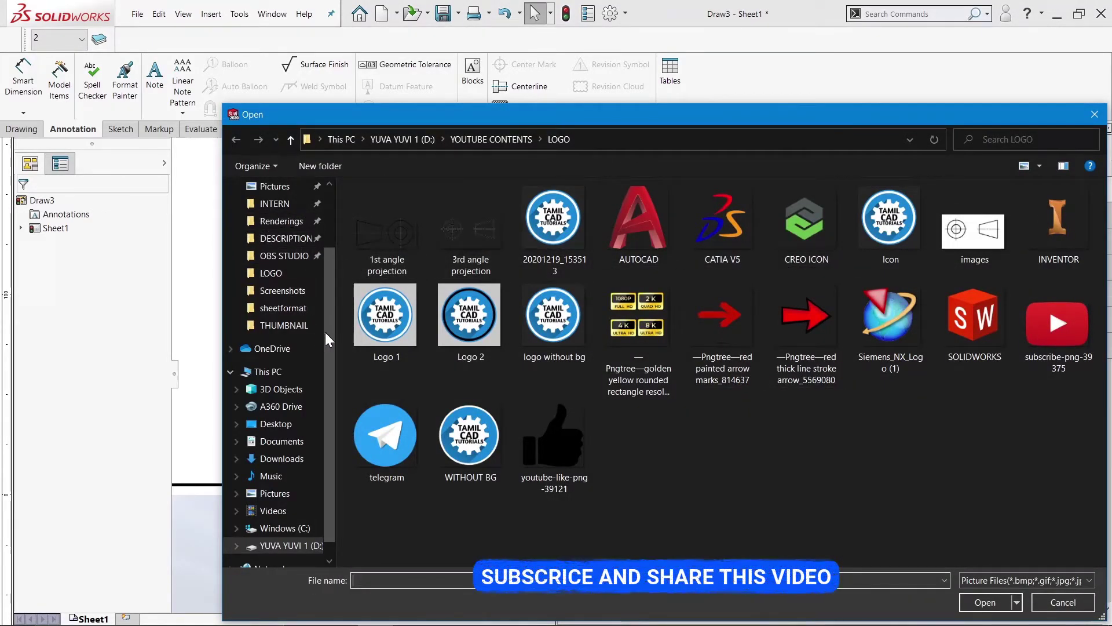
scroll(328, 304, "up", 1)
scroll(328, 303, "up", 2)
left_click(281, 232)
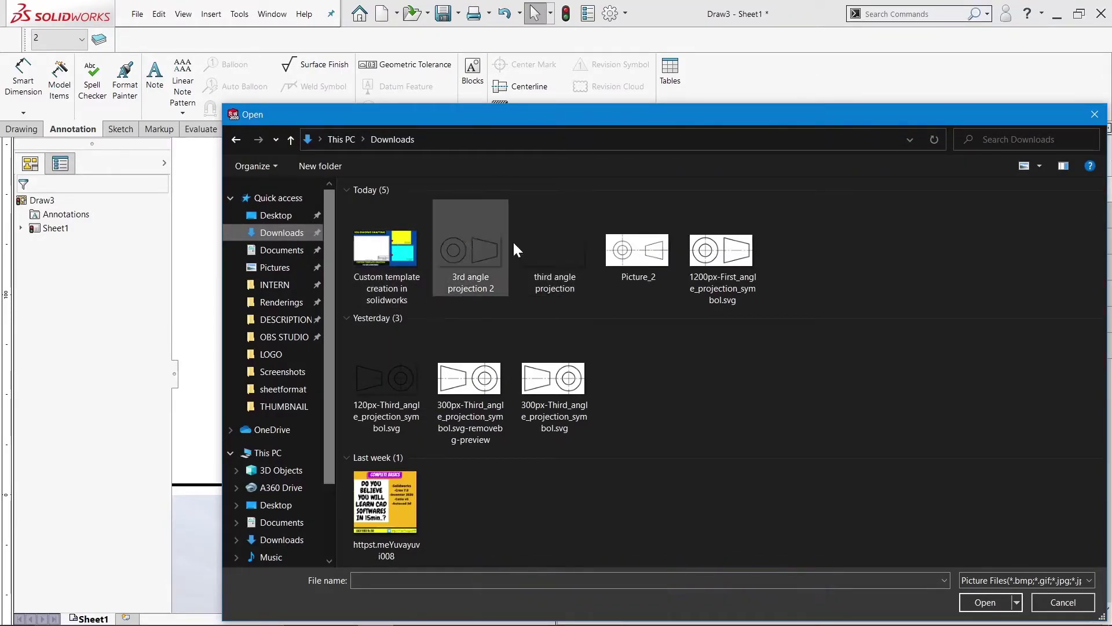
left_click(567, 242)
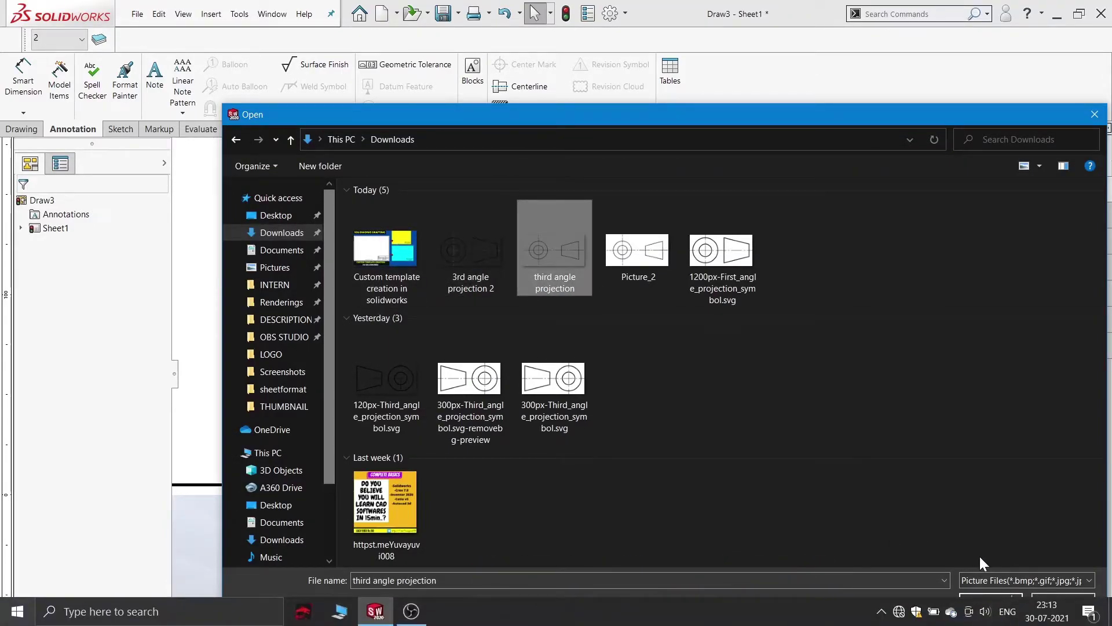
left_click(983, 601)
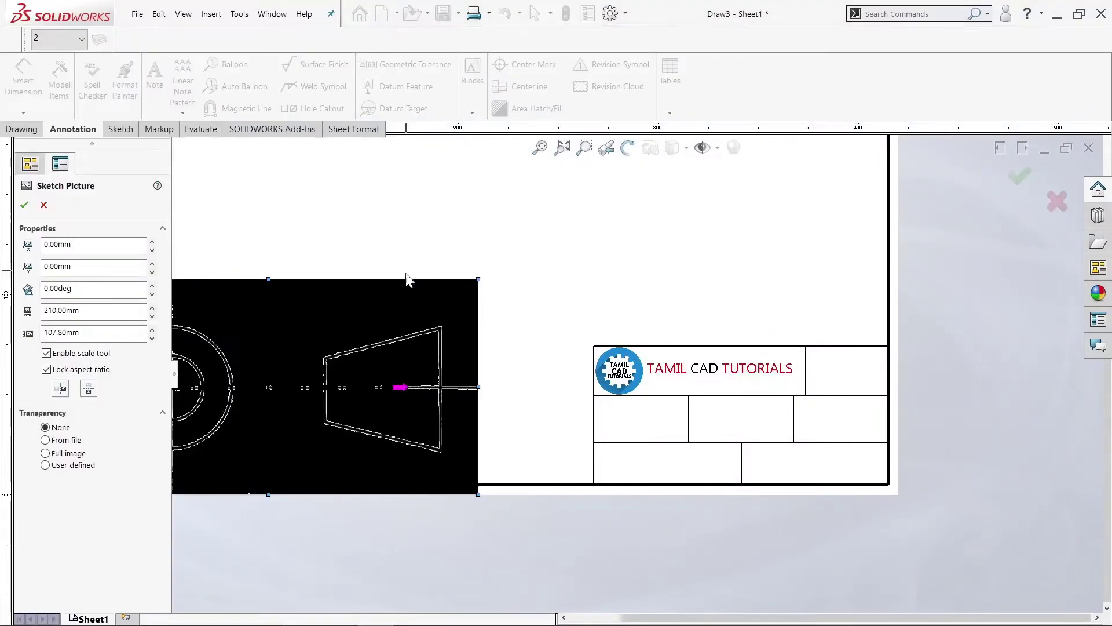
left_click(45, 440)
Shrink the projection symbol to about 37.69 × 19.35 mm and fit it in the top cell
key("f")
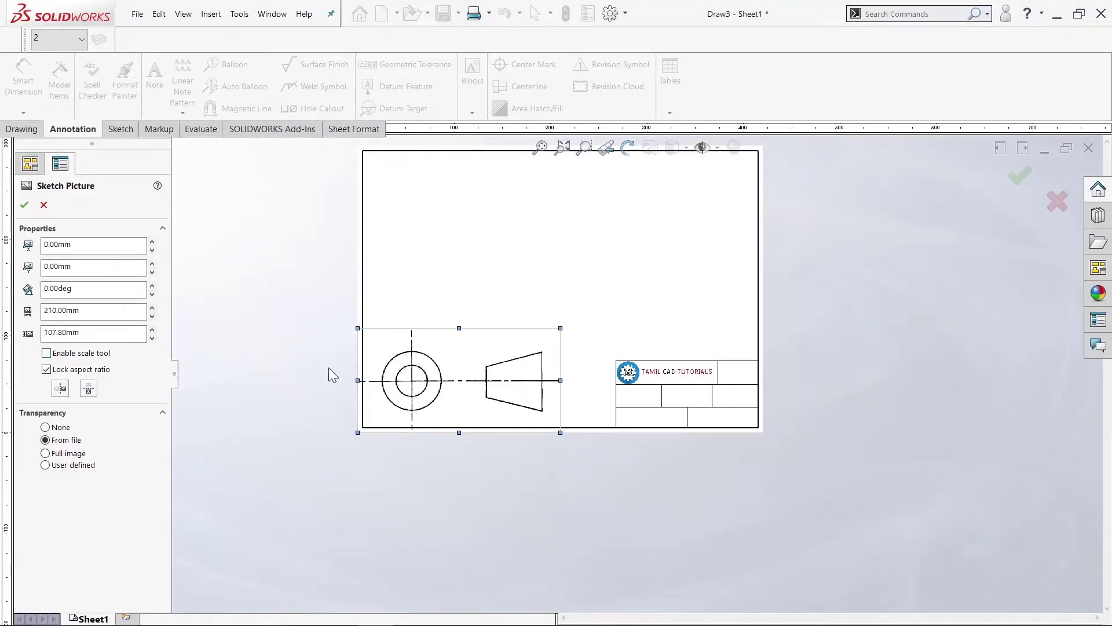
mouse_move(358, 328)
left_mouse_down()
mouse_move(497, 392)
mouse_move(523, 419)
left_mouse_up()
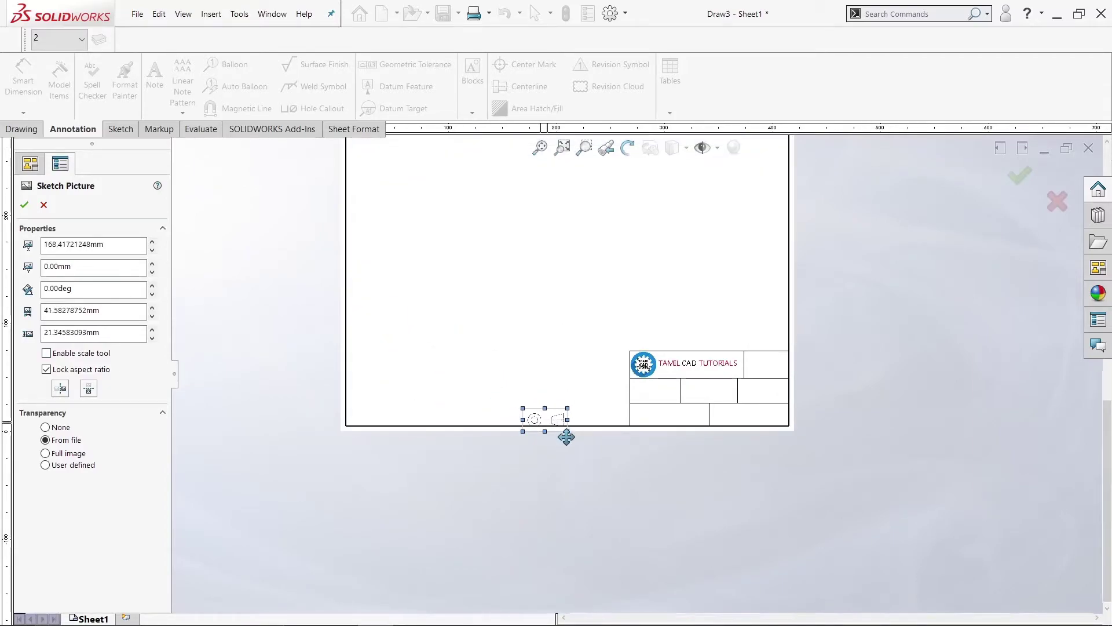
scroll(566, 436, "down", 3)
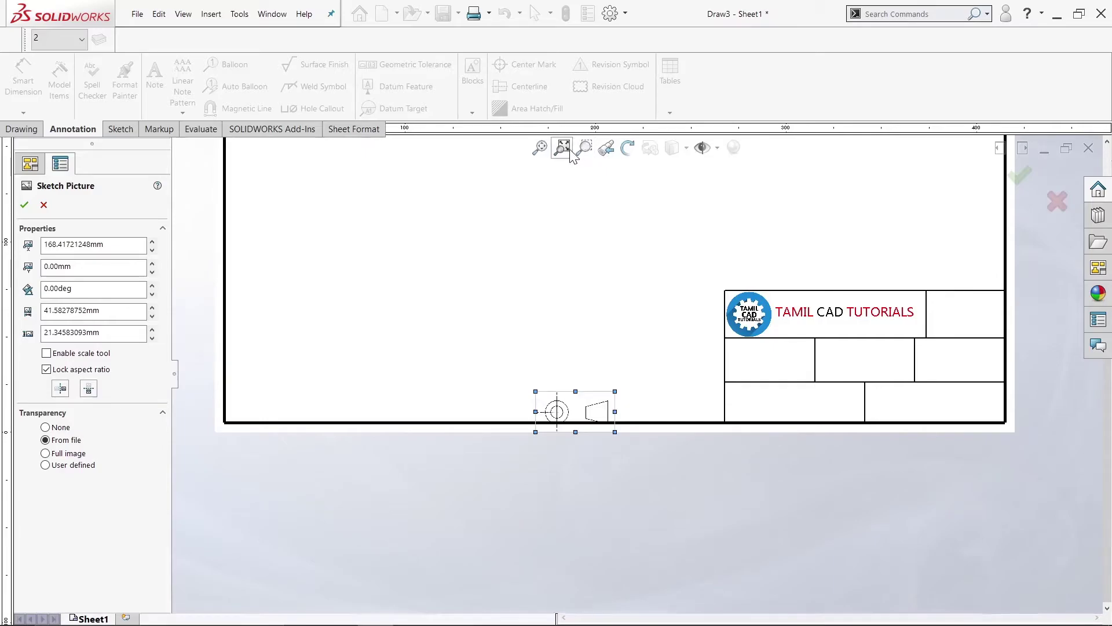
left_click(540, 148)
mouse_move(626, 577)
left_mouse_down()
mouse_move(948, 497)
mouse_move(923, 503)
left_mouse_up()
scroll(923, 503, "down", 4)
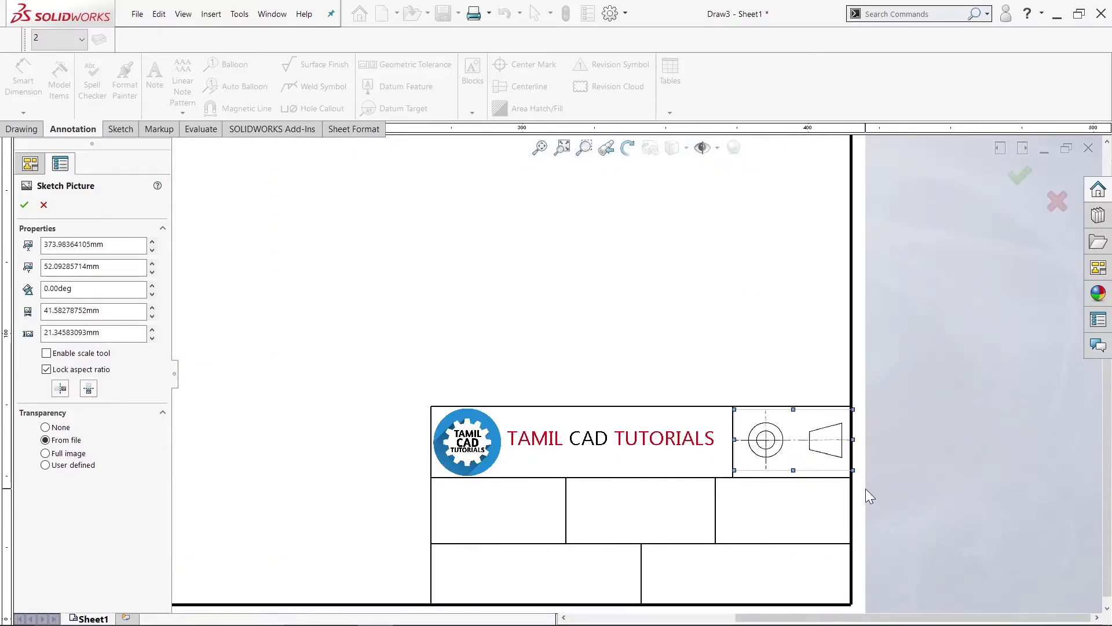
left_click_drag(686, 353, 680, 356)
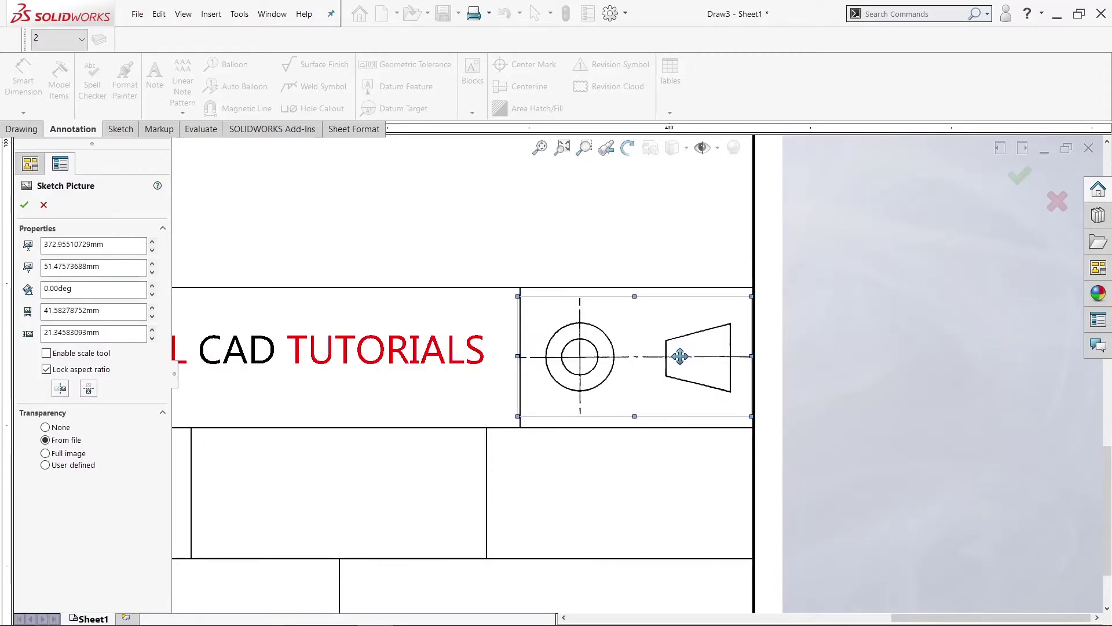
left_click_drag(518, 415, 540, 403)
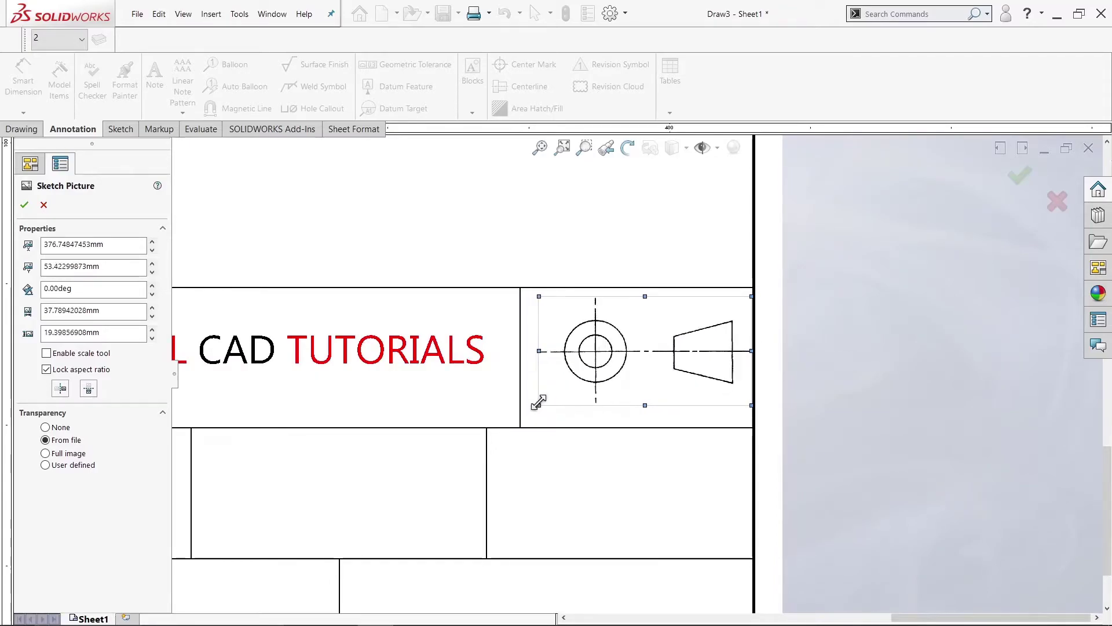
left_click_drag(641, 365, 631, 375)
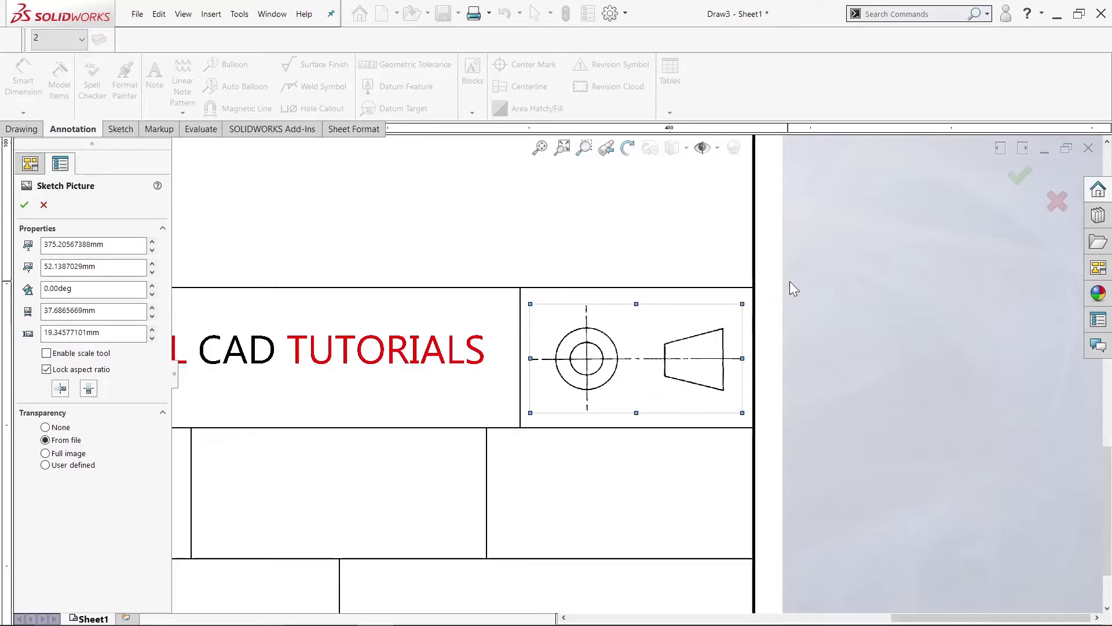
left_click(1018, 175)
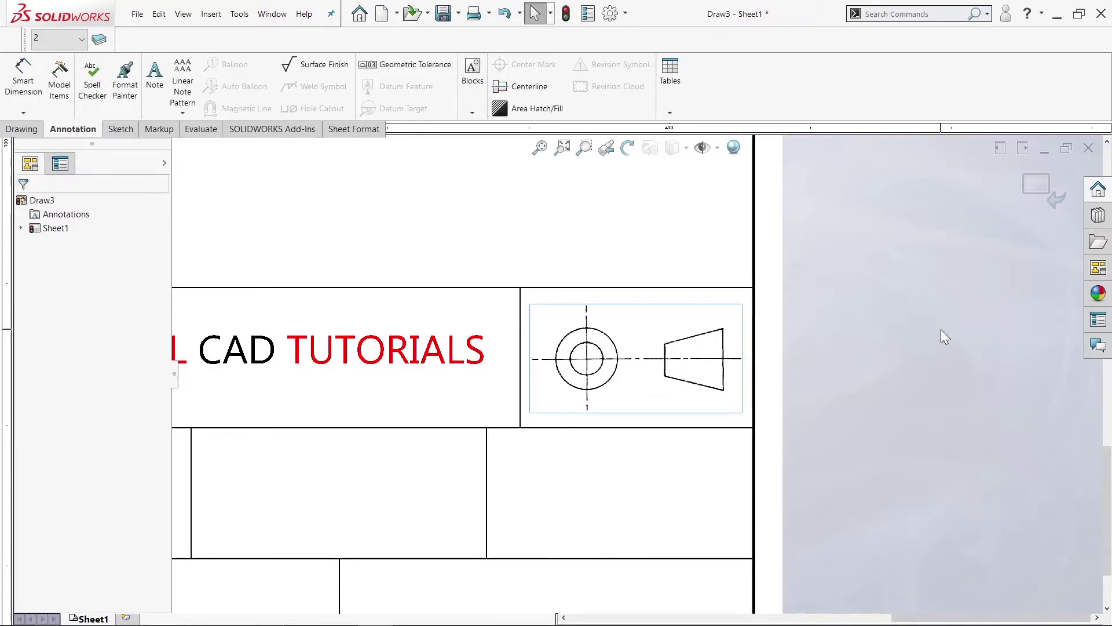
scroll(828, 377, "up", 2)
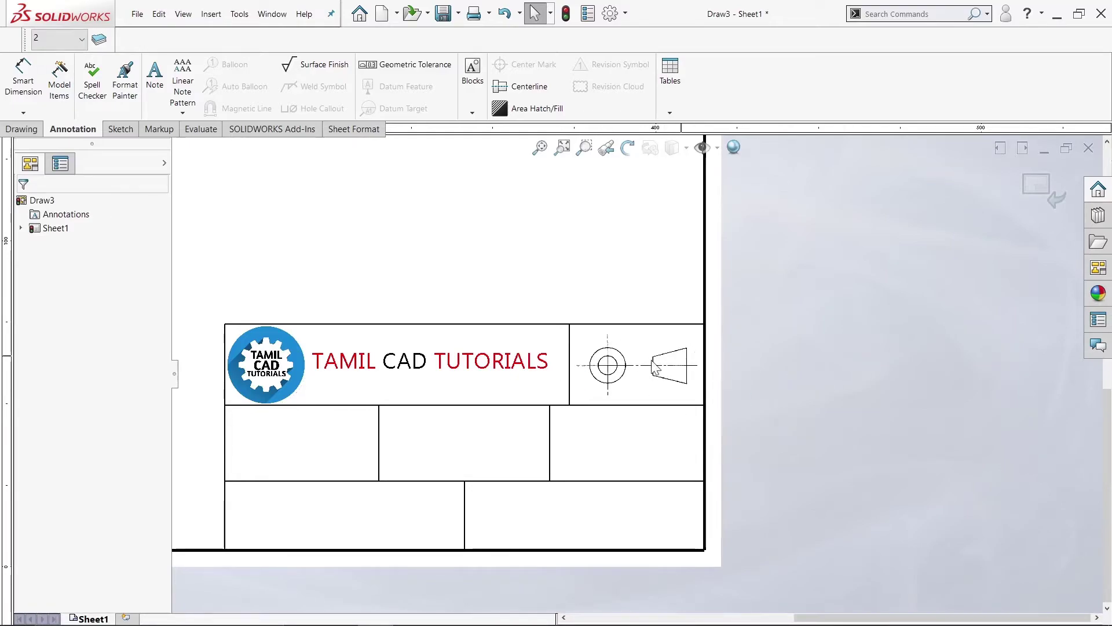
Add a note reading 'Designed by' on the empty sheet area
key("z")
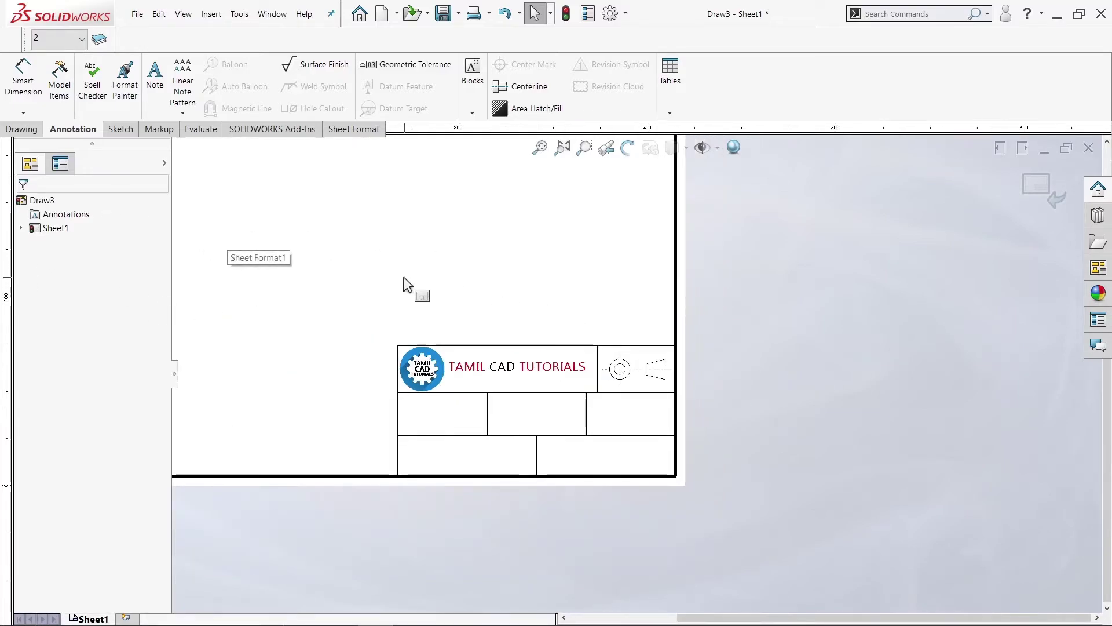
left_click(30, 164)
left_click(60, 164)
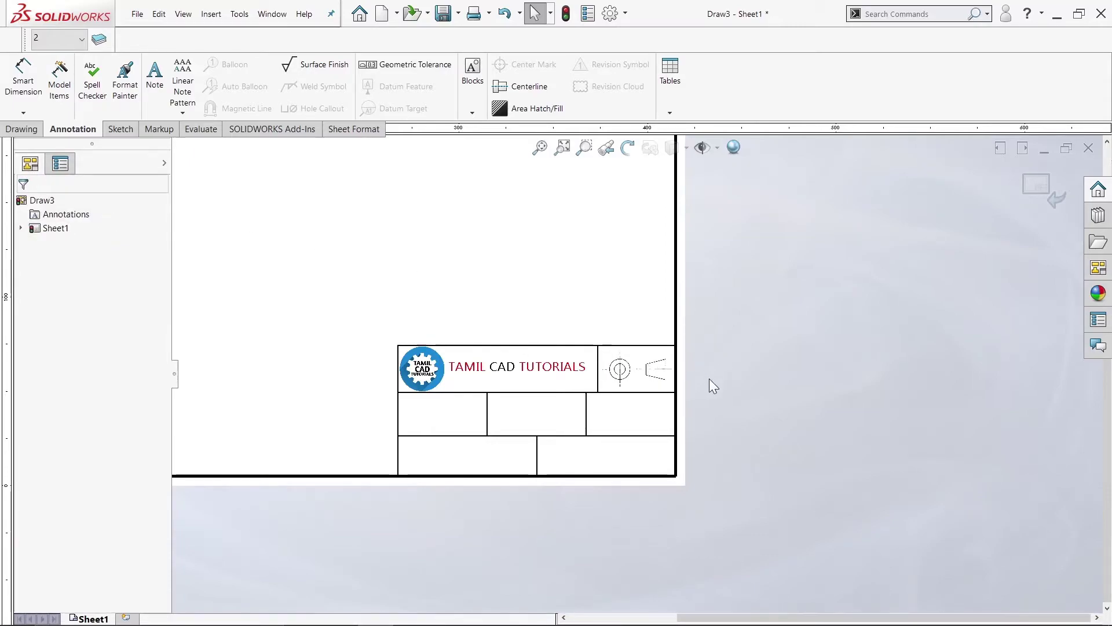
left_click(212, 16)
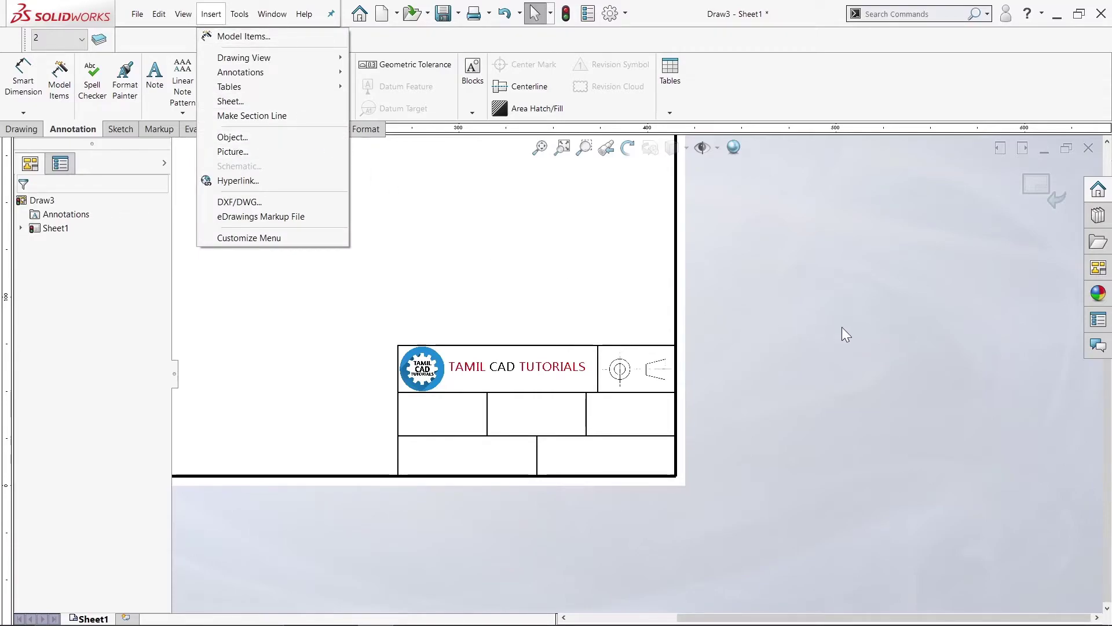
left_click(843, 328)
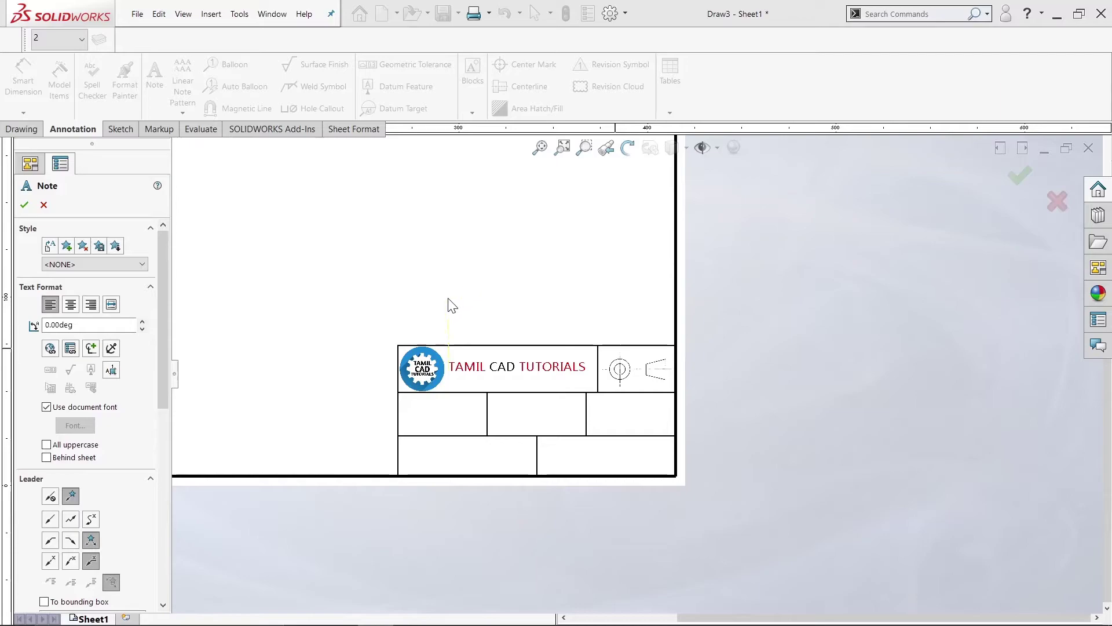
left_click(336, 256)
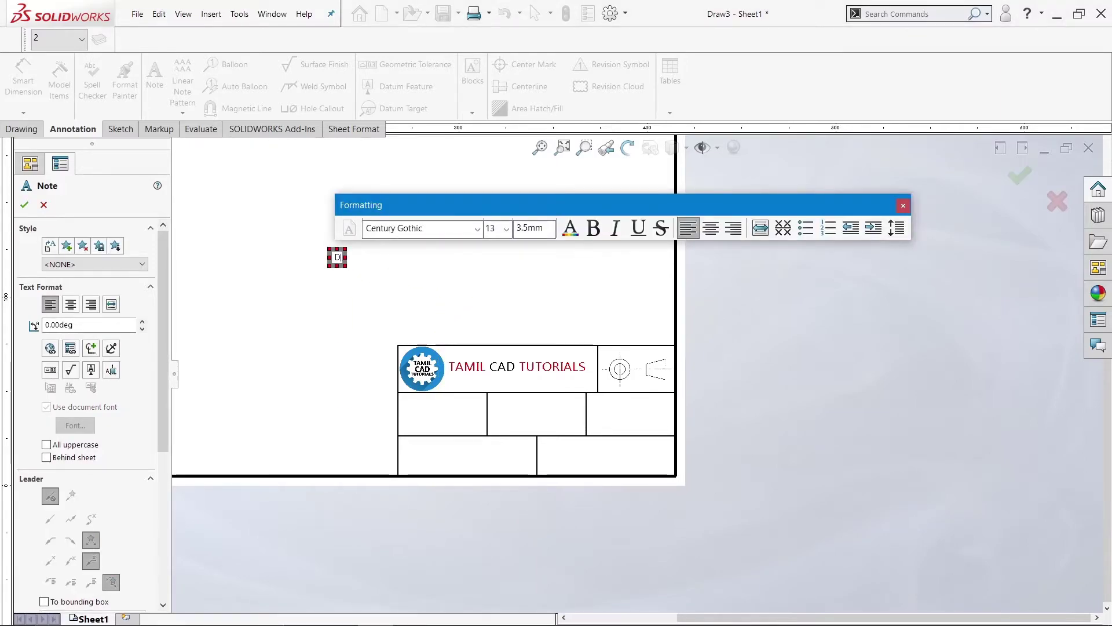
type("Designed by")
Format 'Designed by' as bold Ebrima size 20 and move it into the bottom-right cell
left_click_drag(388, 265, 346, 266)
left_click(478, 228)
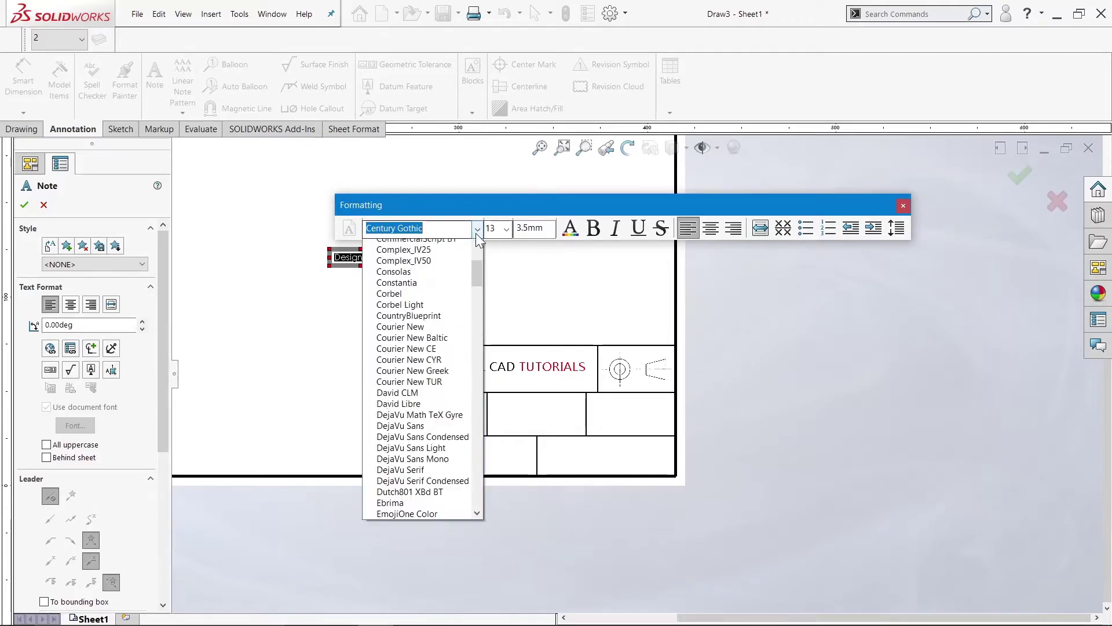
left_click(397, 557)
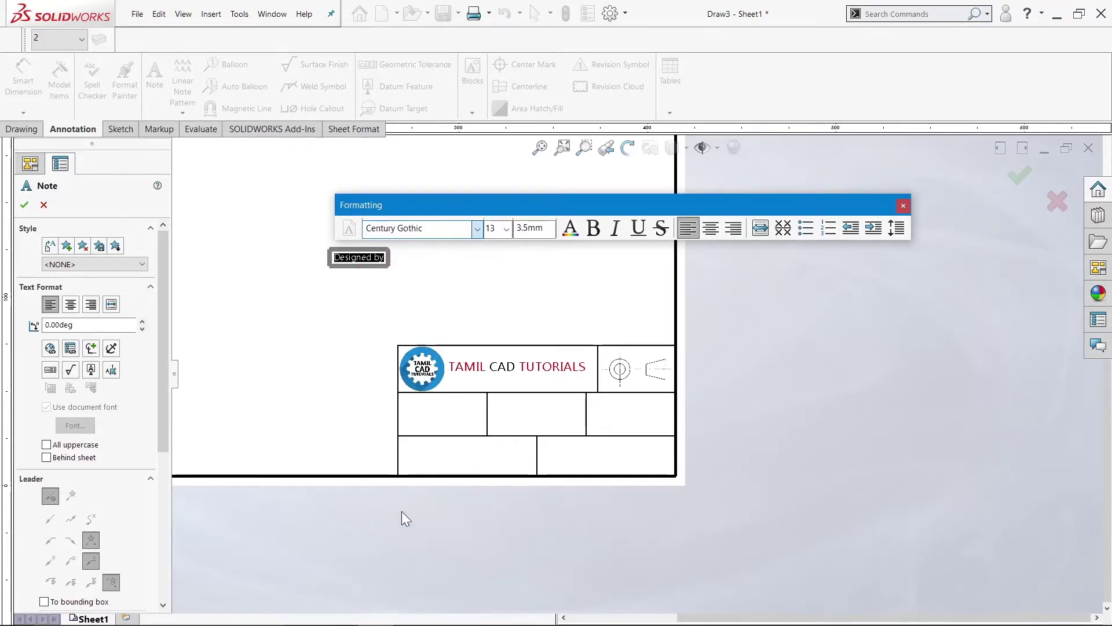
left_click(507, 229)
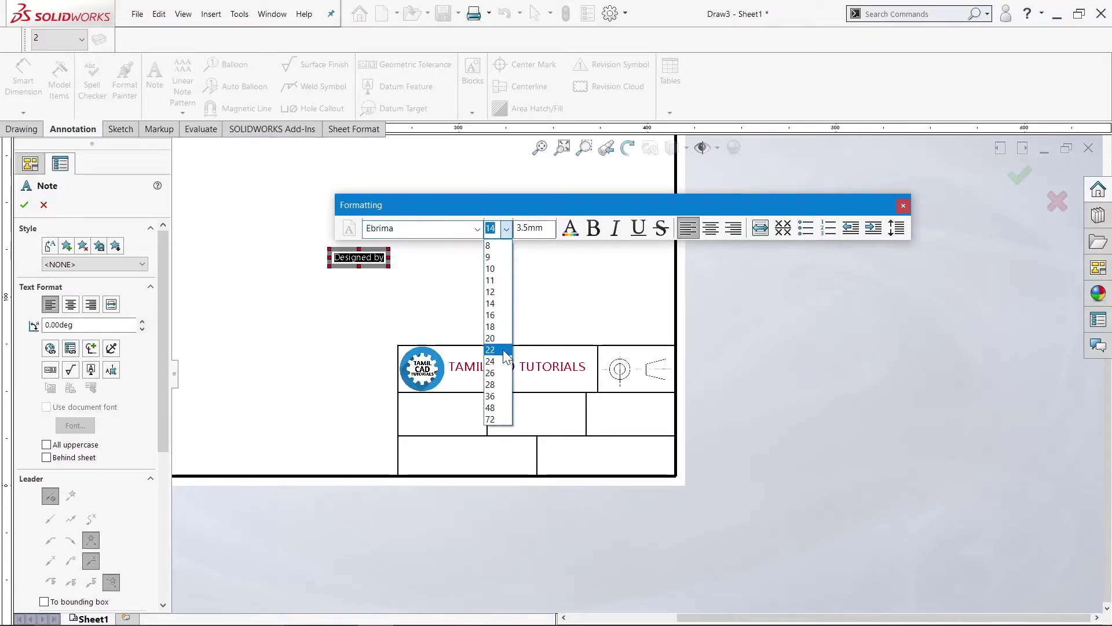
left_click(499, 341)
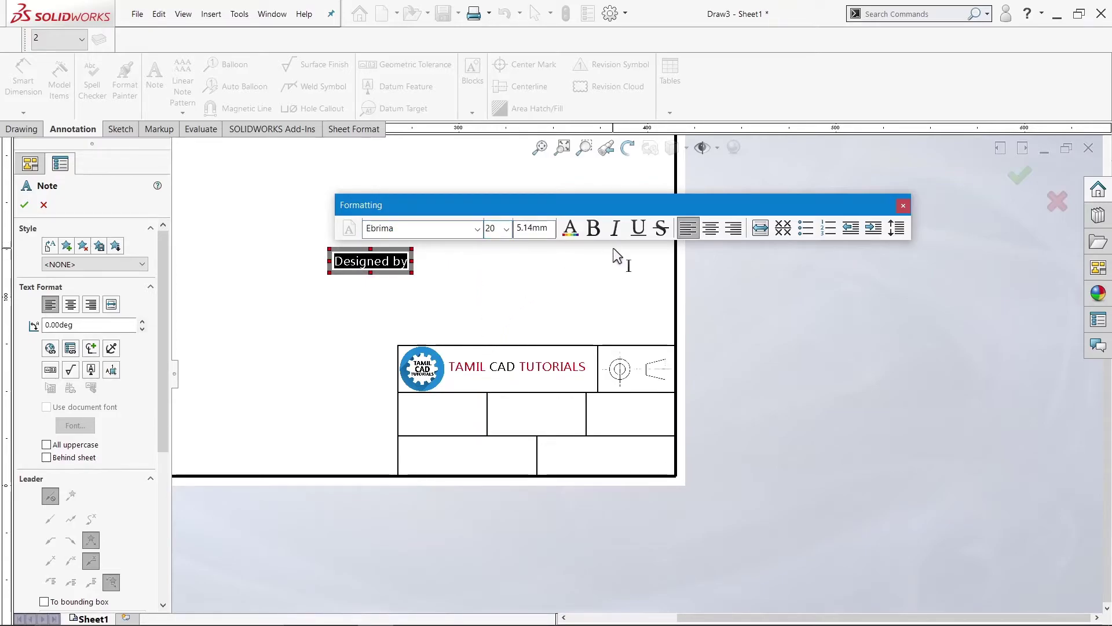
left_click(594, 228)
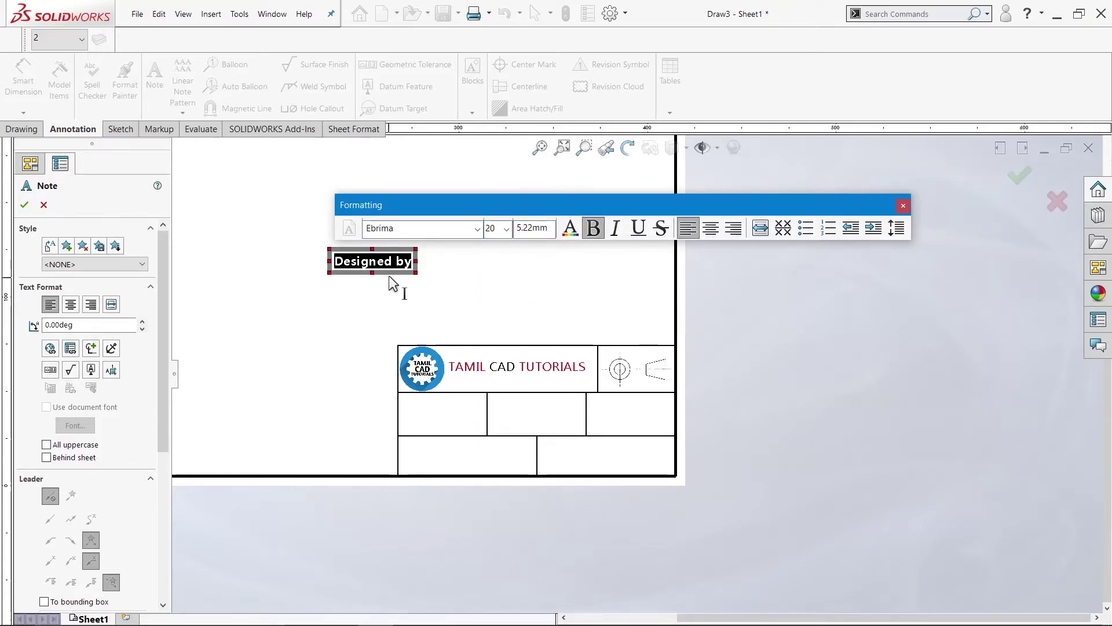
left_click(903, 205)
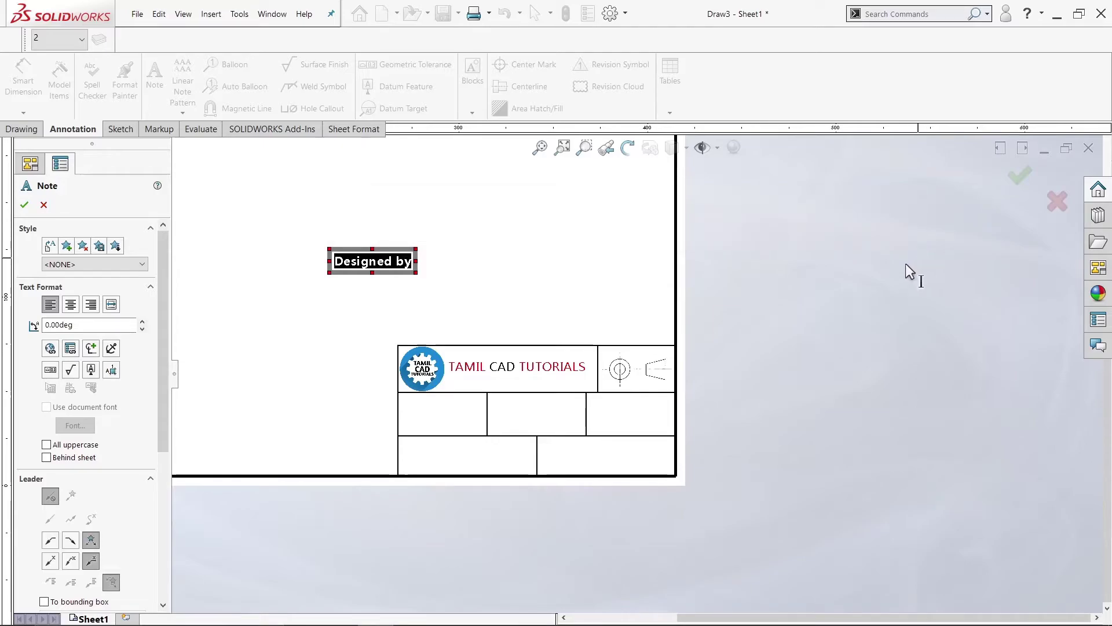
left_click(411, 248)
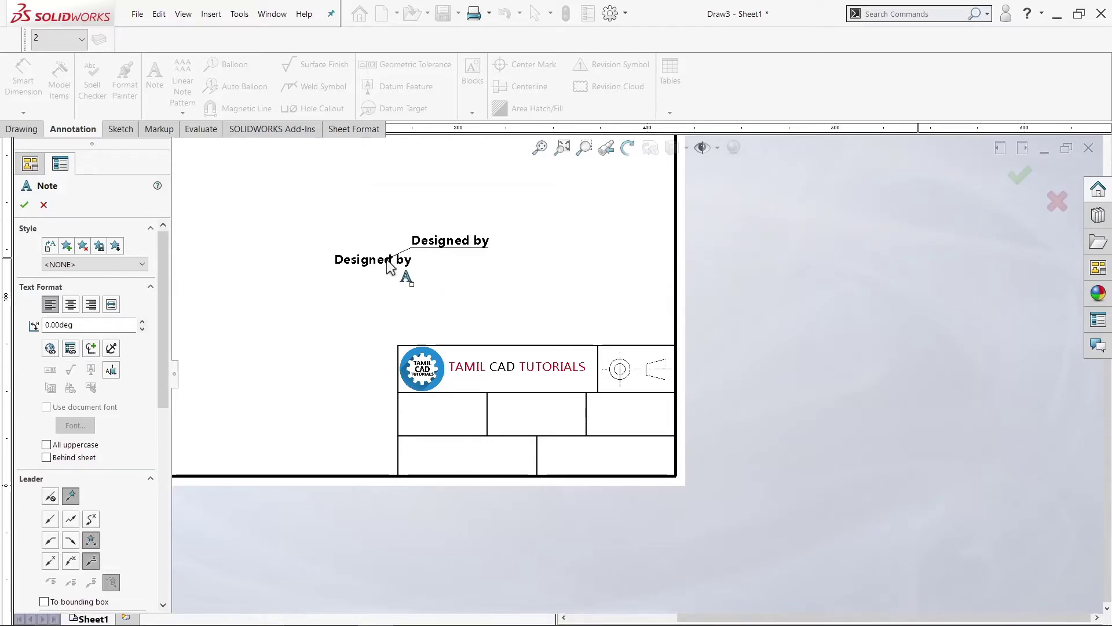
left_click(1057, 201)
left_click_drag(390, 265, 594, 443)
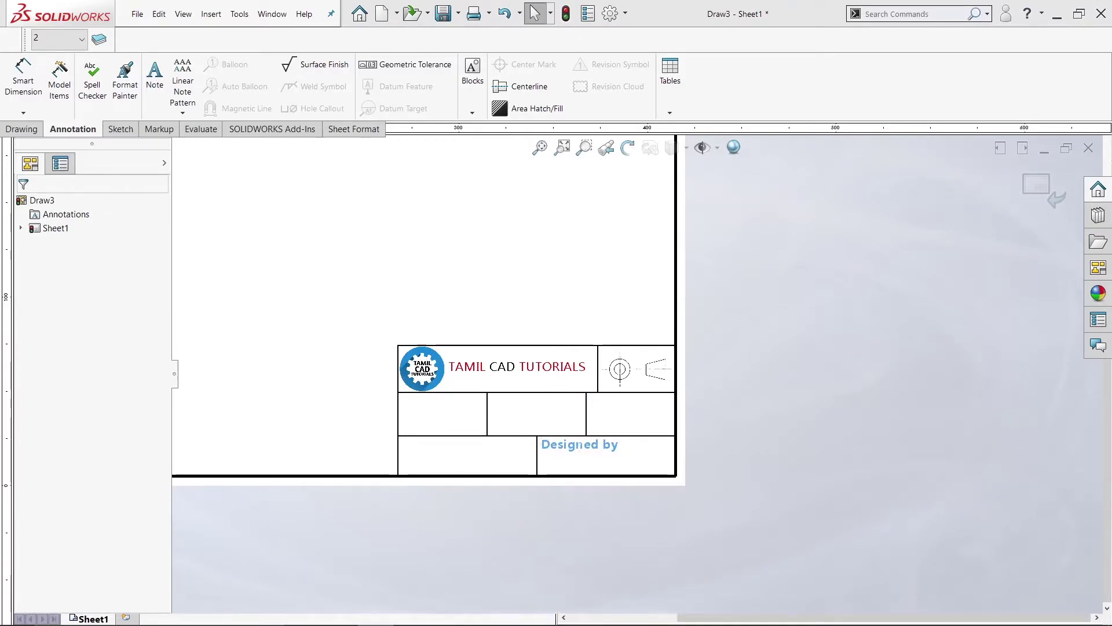
Start a new note on the upper sheet and type 'SCALE:'
left_click(724, 484)
scroll(539, 522, "down", 2)
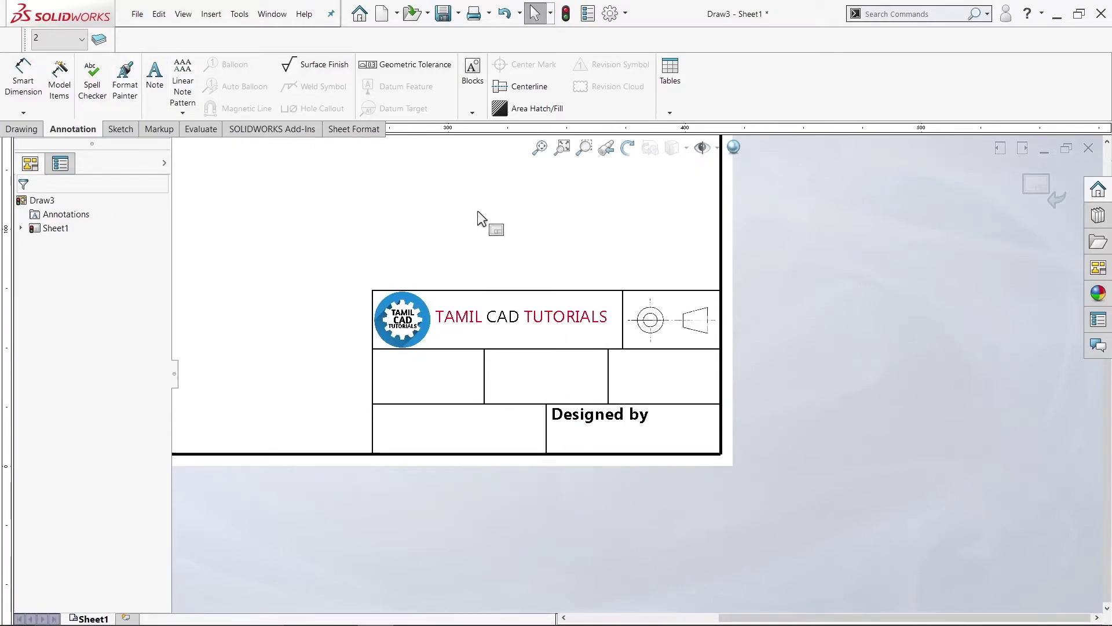
scroll(477, 217, "up", 2)
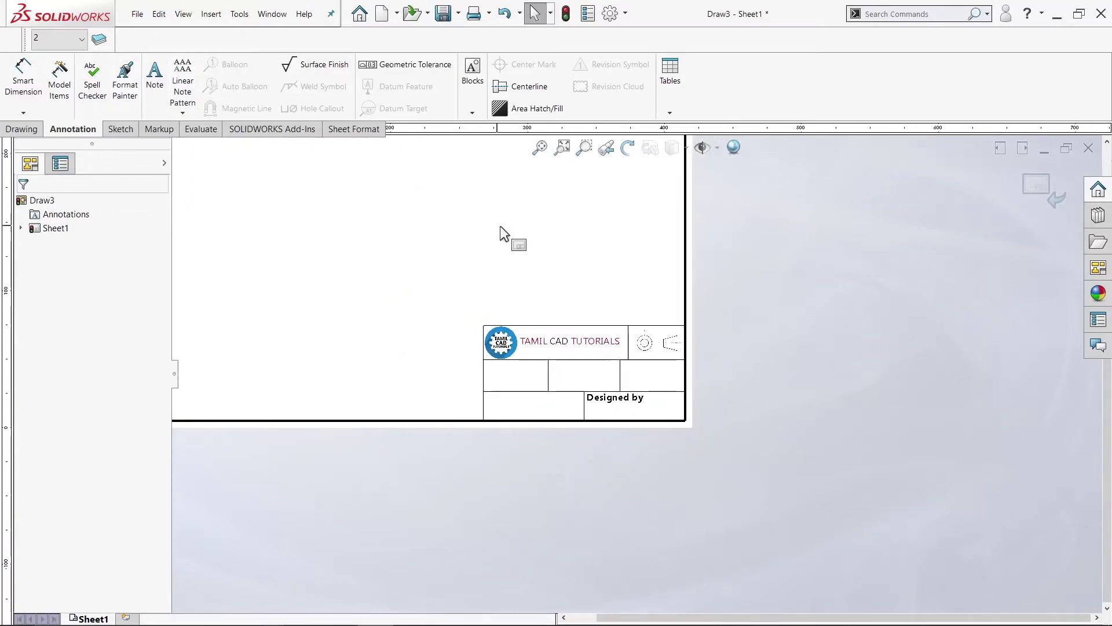
left_click(154, 77)
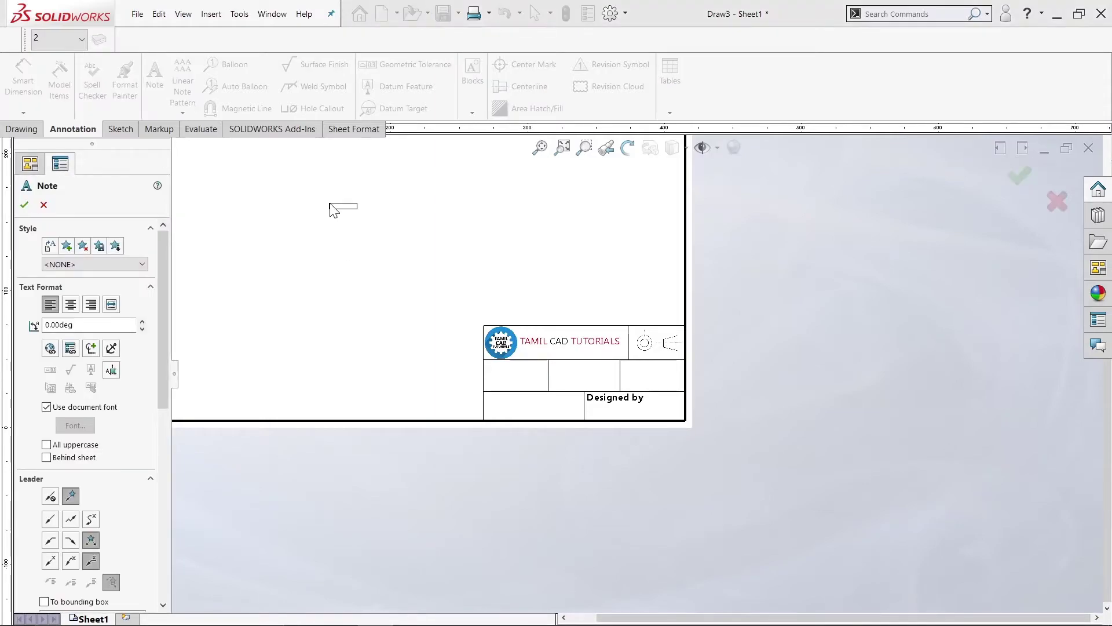
left_click(333, 207)
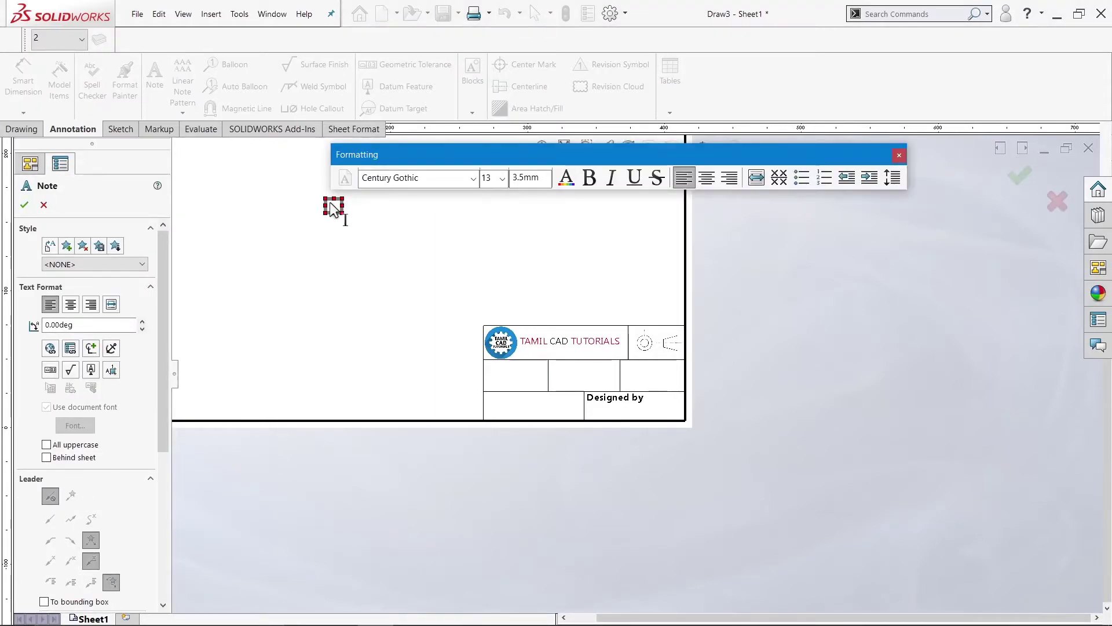
type("SCALE:")
Format the SCALE: note text in Ebrima at size 20
scroll(350, 215, "down", 5)
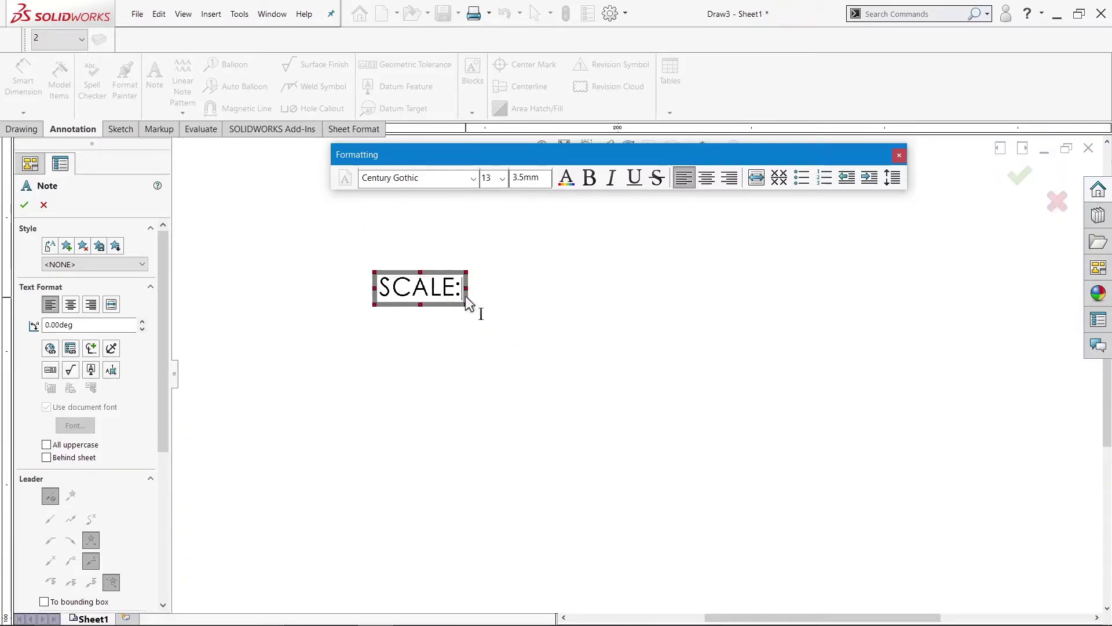
left_click_drag(464, 300, 303, 288)
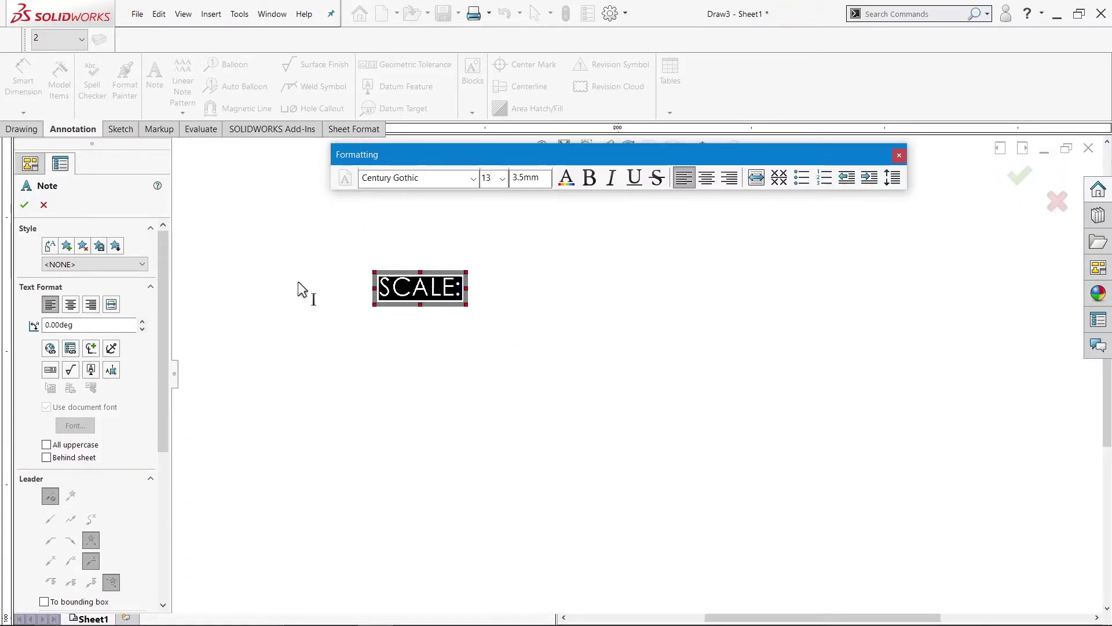
left_click(473, 179)
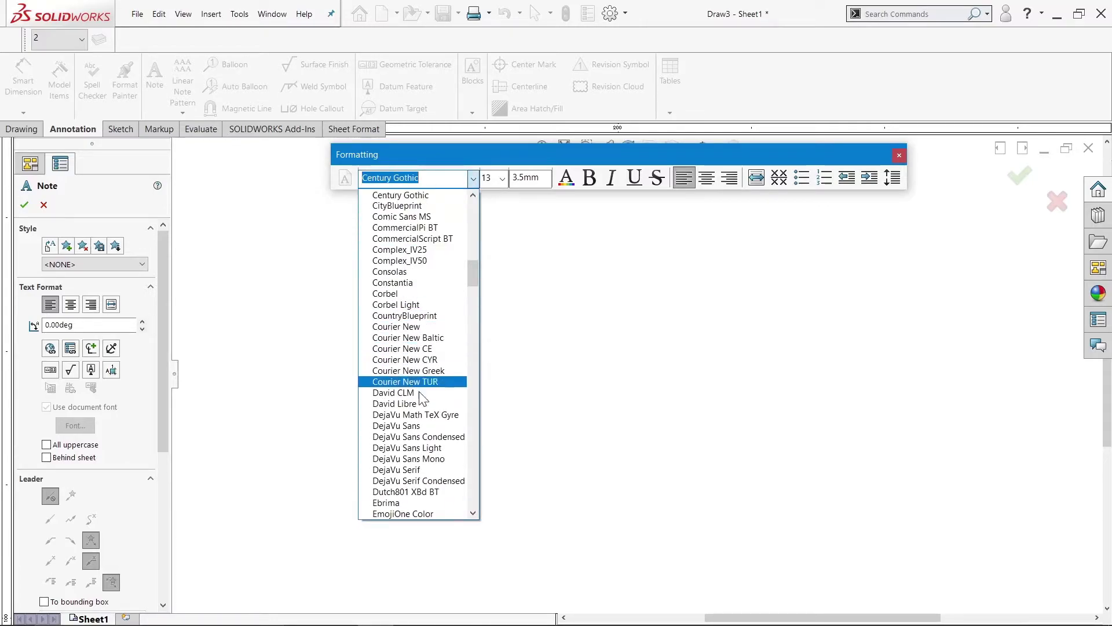
left_click(404, 503)
left_click(502, 179)
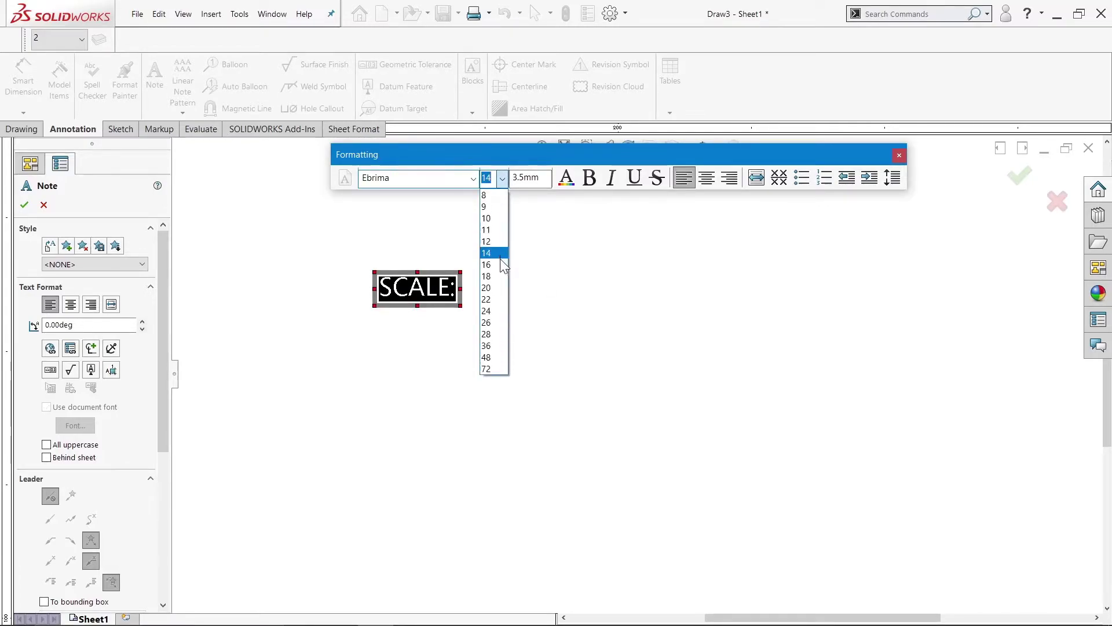
left_click(489, 277)
scroll(695, 383, "up", 3)
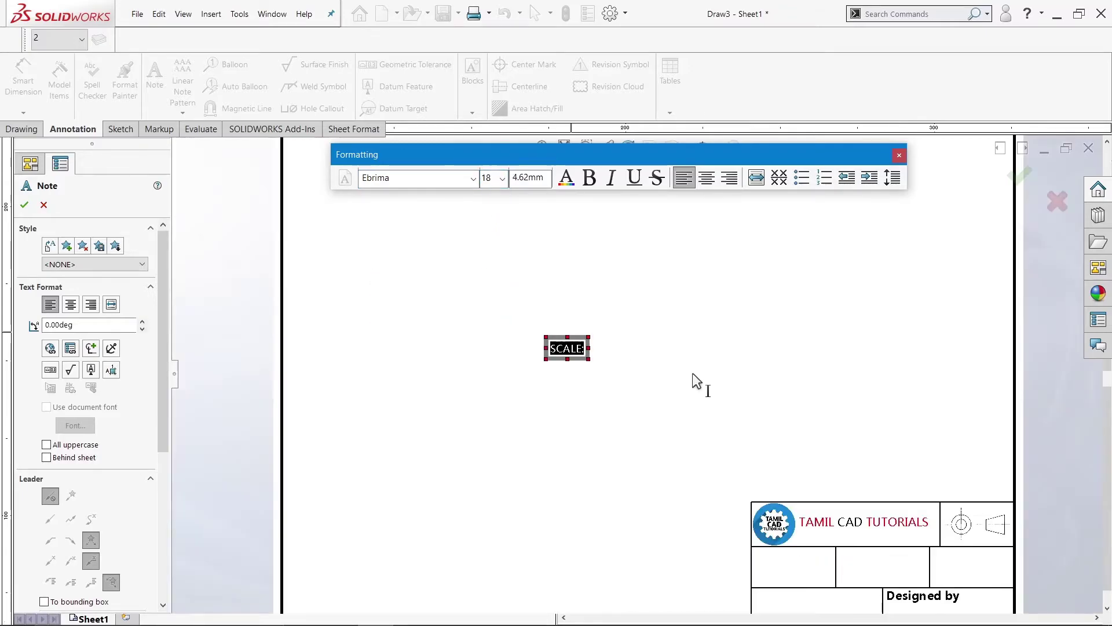
left_click(502, 178)
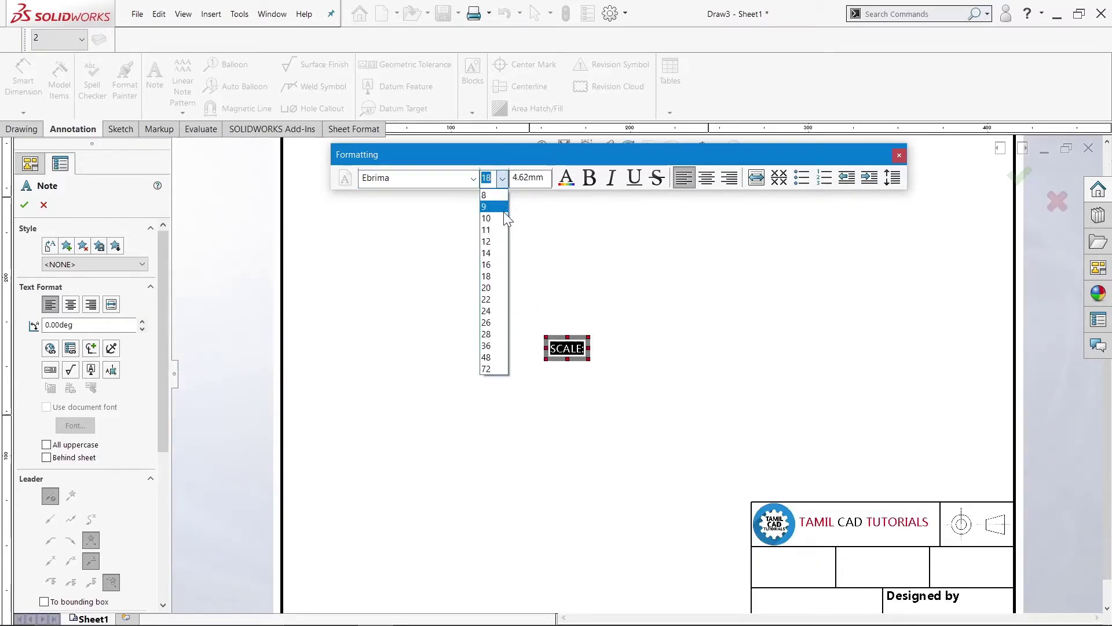
left_click(486, 289)
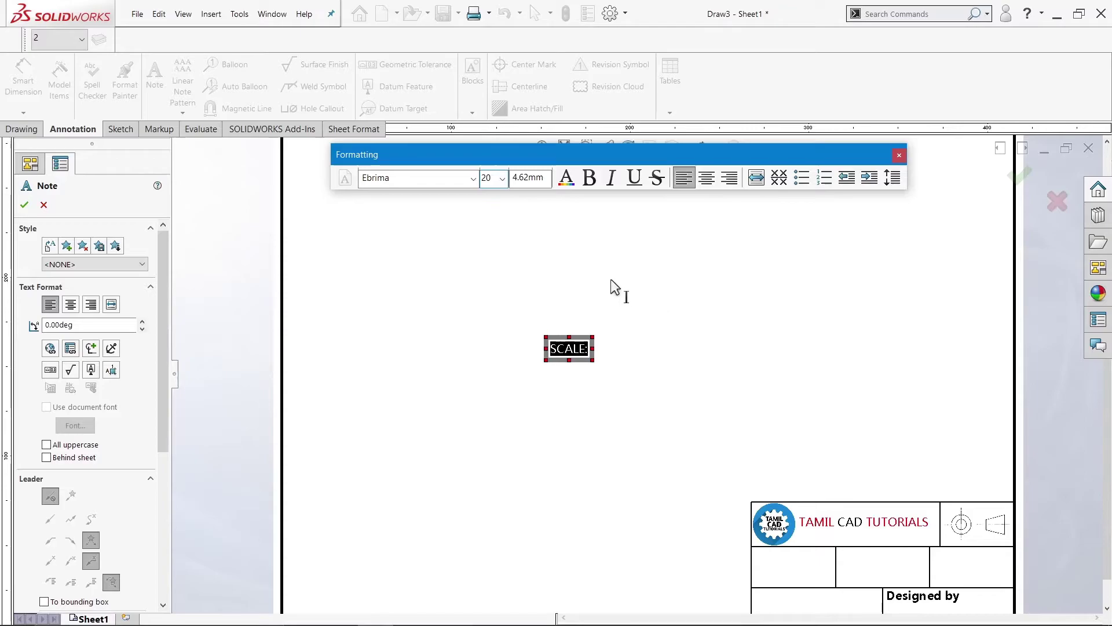
left_click(899, 155)
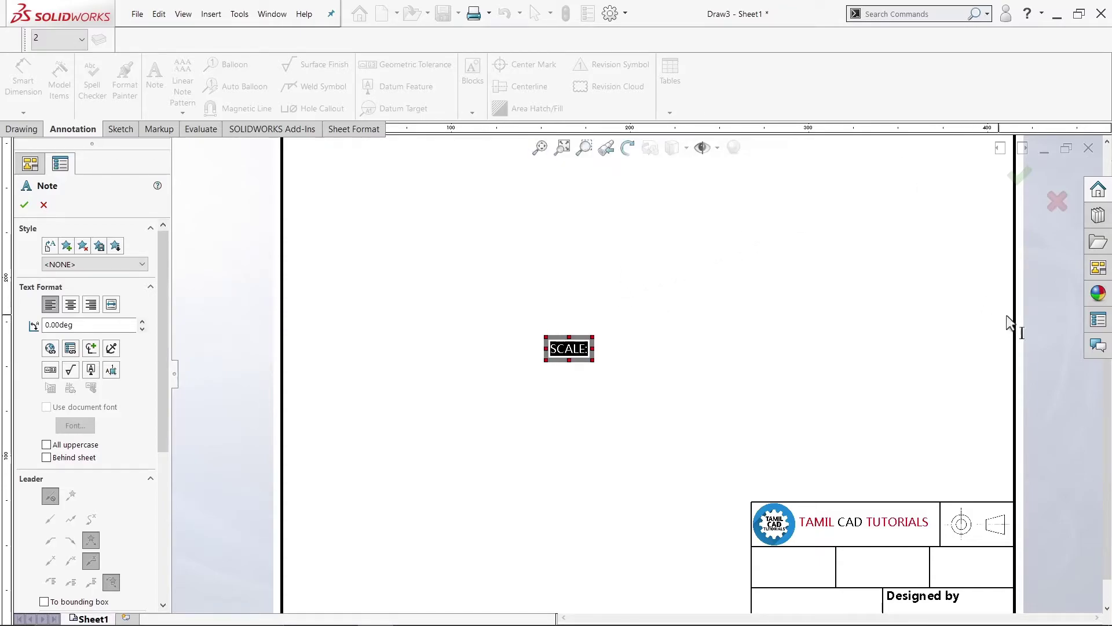
Finish the SCALE: note and drag it into the title block's middle cell
left_click(653, 355)
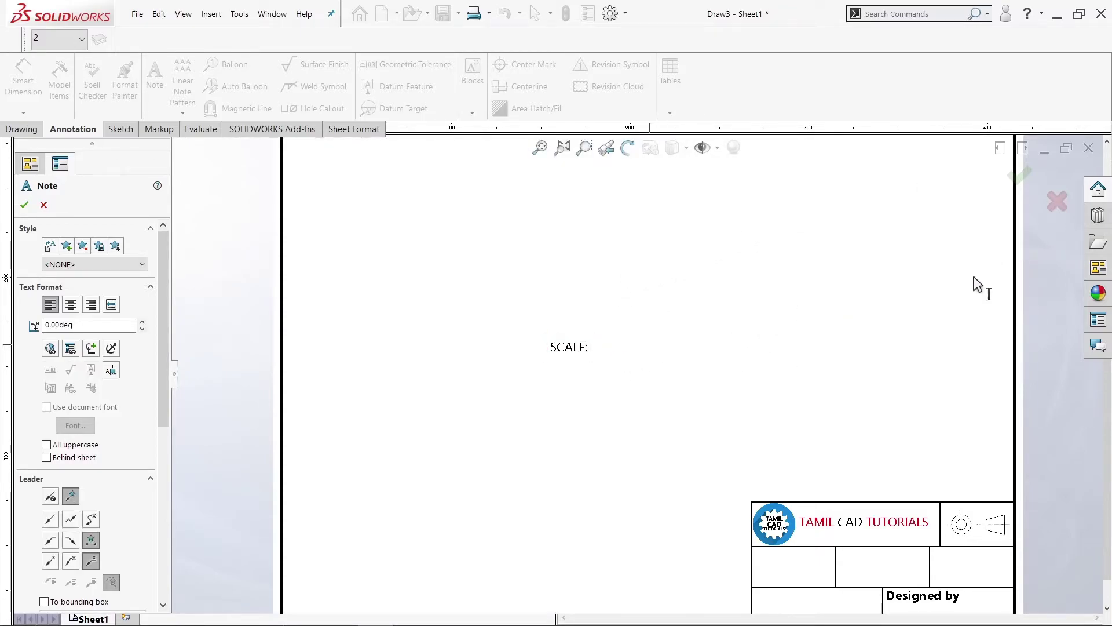
left_click(1057, 201)
left_click_drag(578, 358, 867, 565)
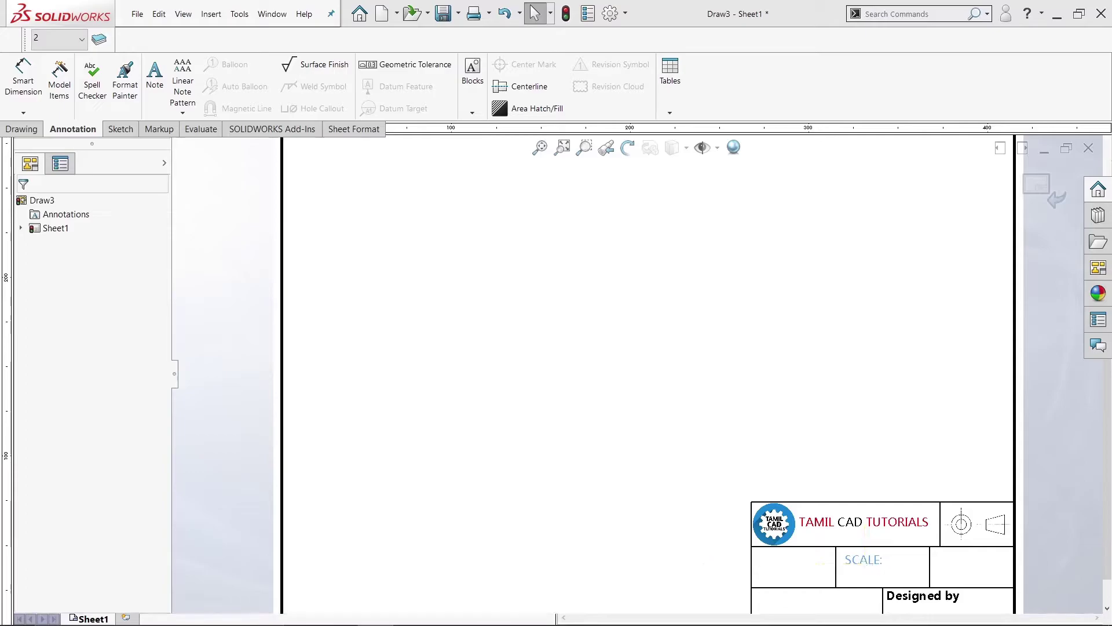
key("Return")
scroll(770, 390, "down", 1)
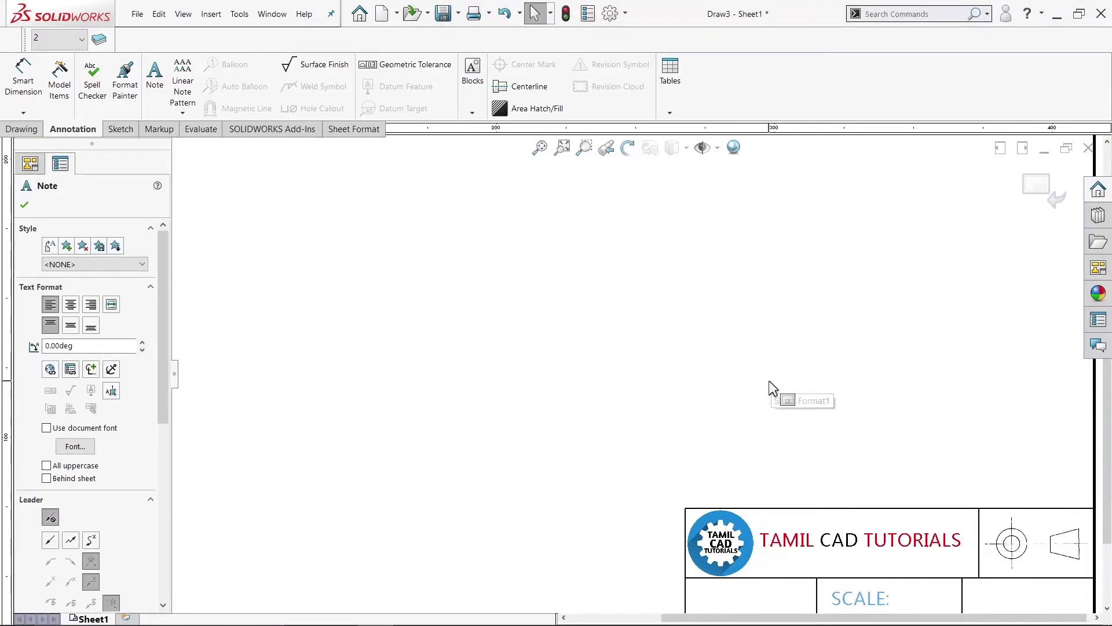
scroll(770, 390, "up", 5)
scroll(674, 434, "down", 5)
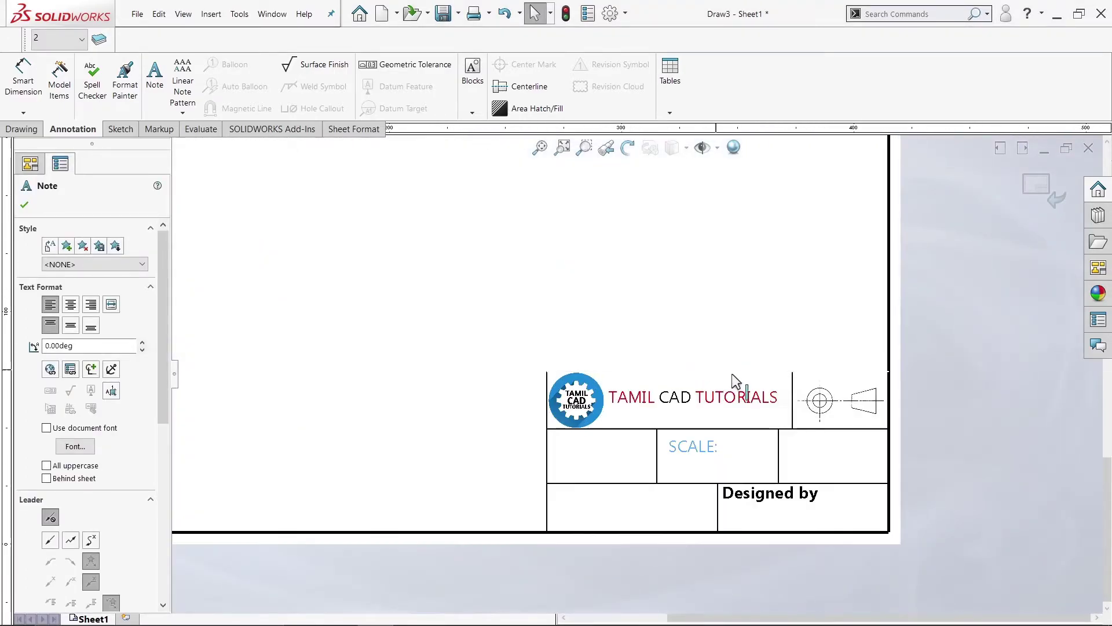
key("Escape")
Enlarge the SCALE: text further and nudge the note into place in its cell
left_click(696, 448)
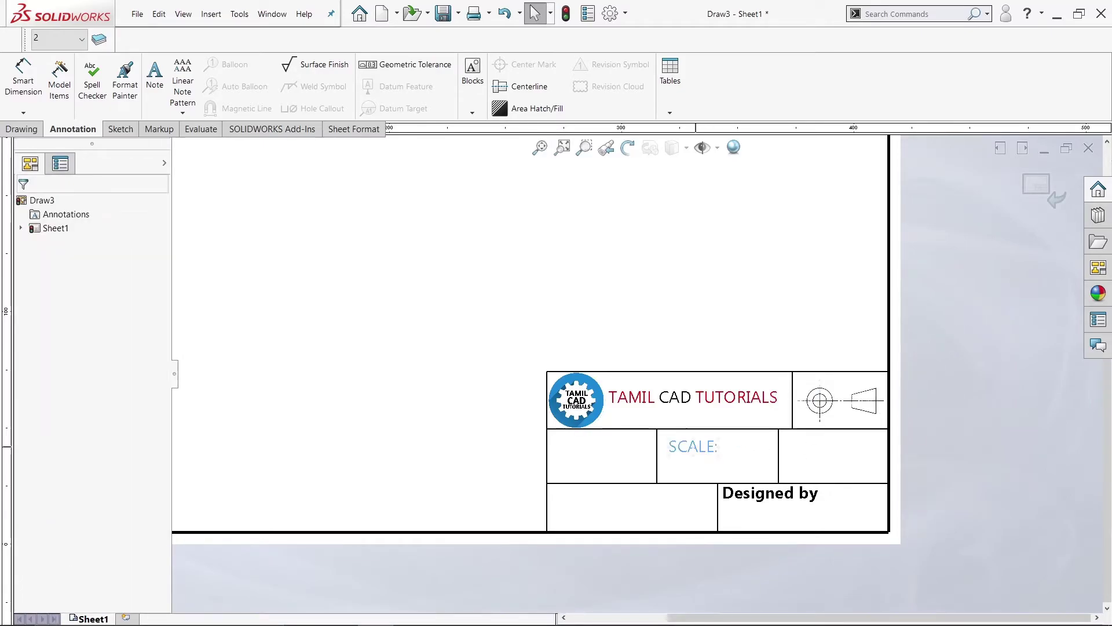
double_click(710, 450)
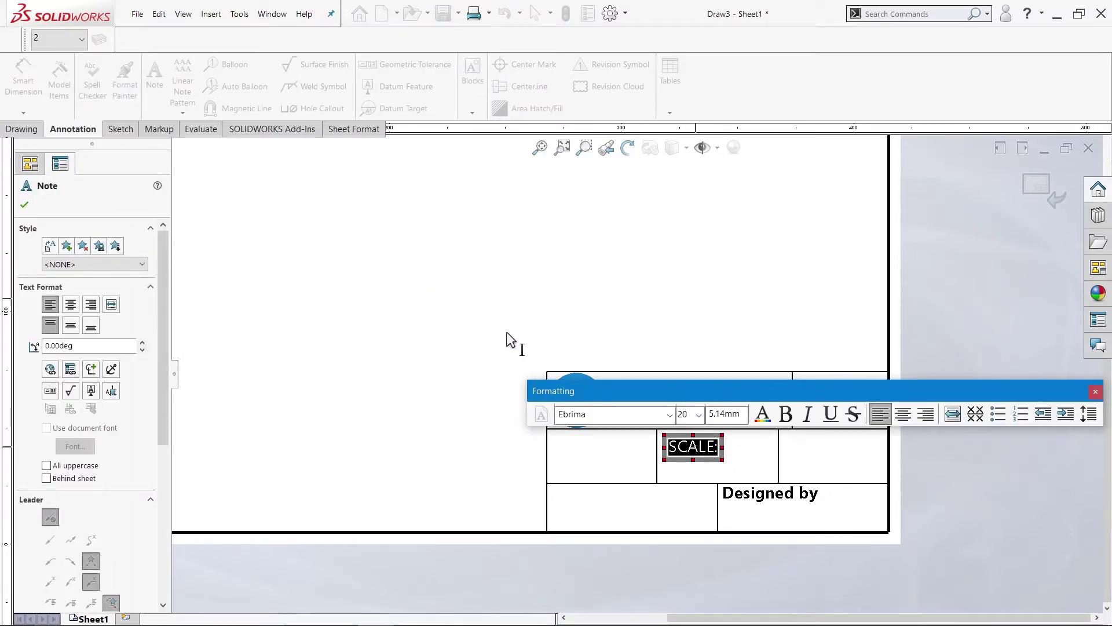
left_click(700, 415)
left_click(684, 547)
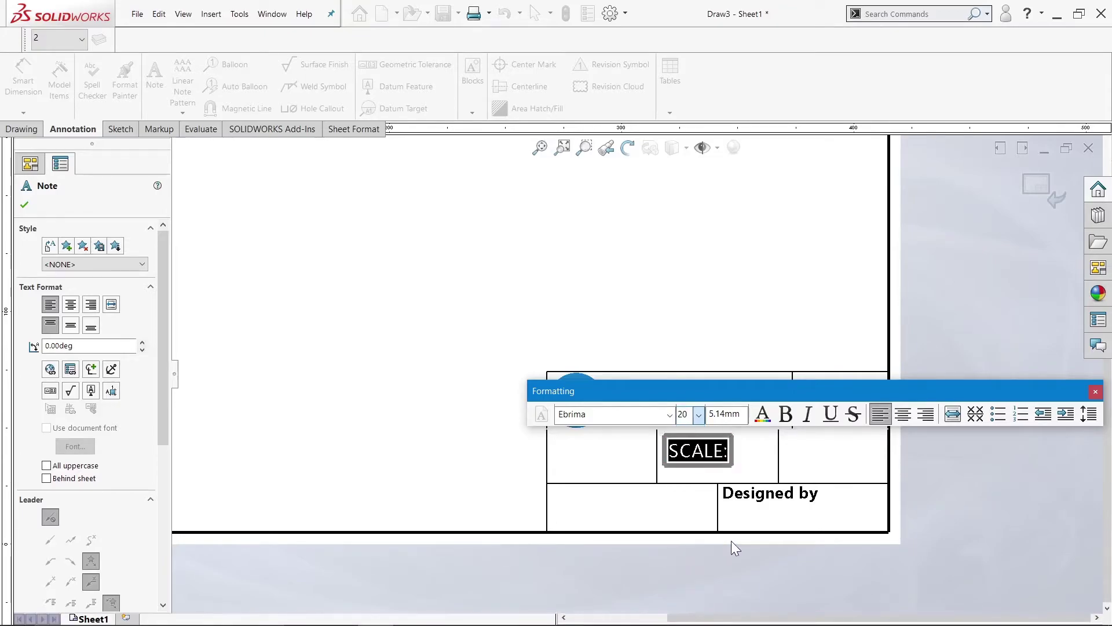
left_click(981, 487)
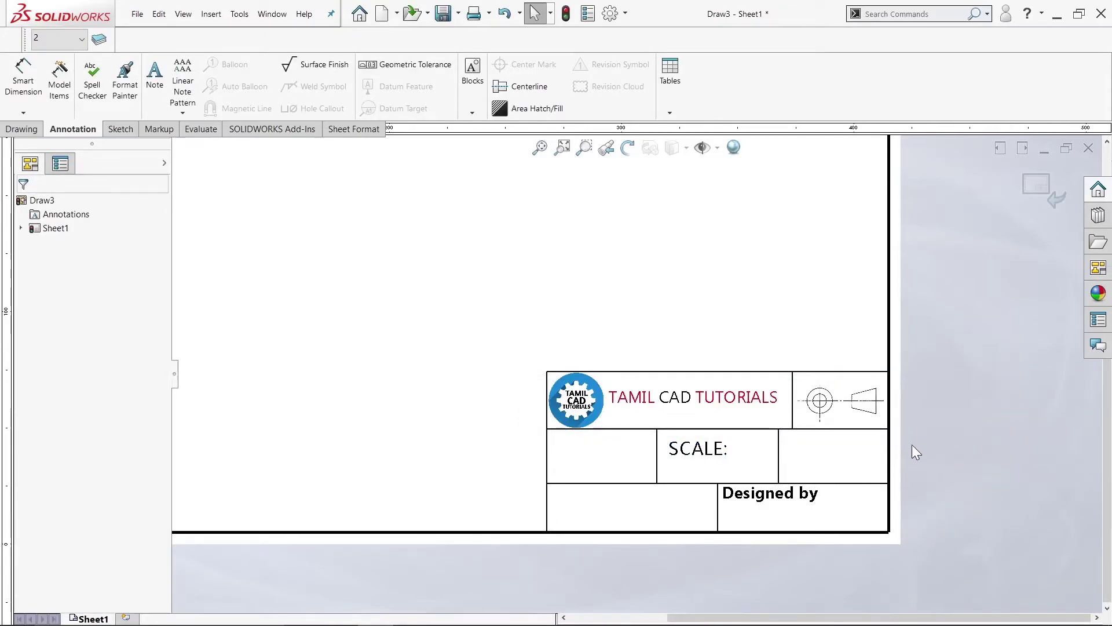
left_click_drag(702, 451, 694, 440)
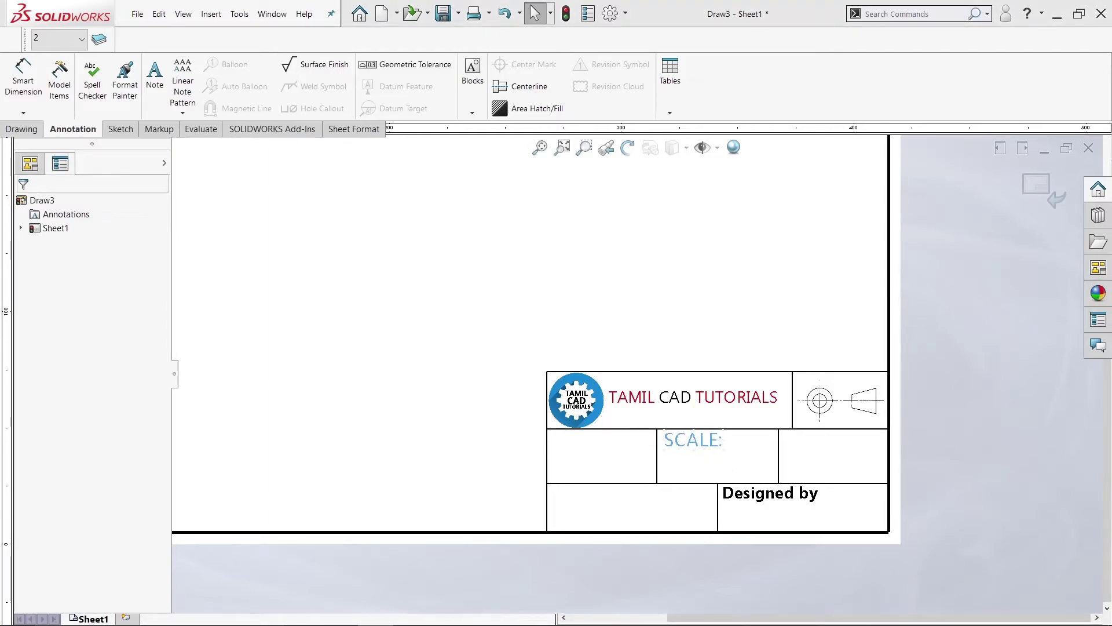
left_click(965, 356)
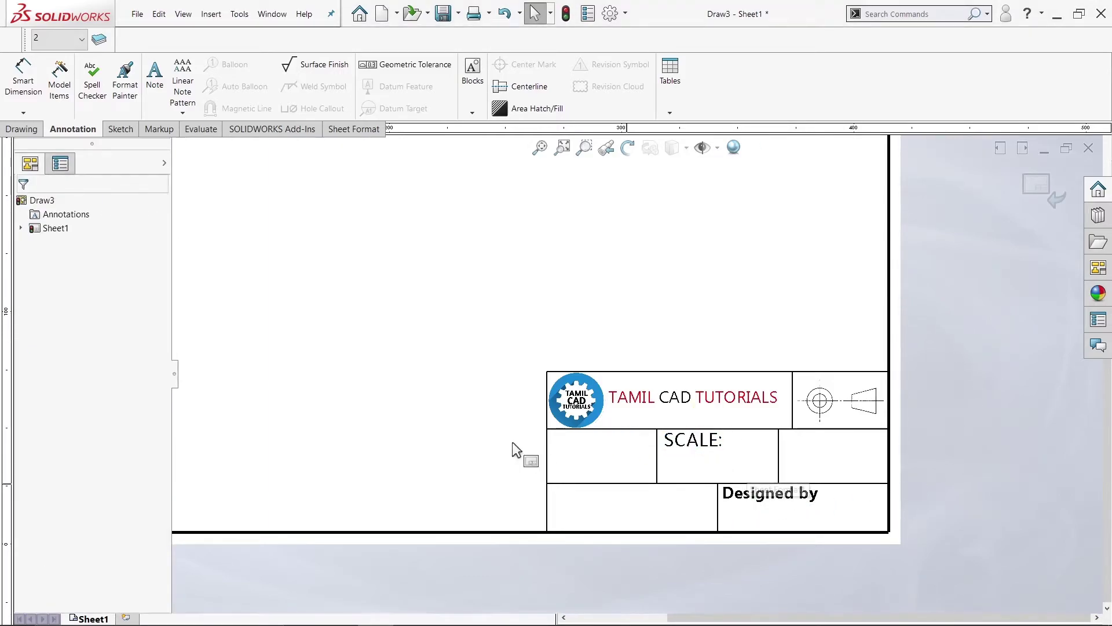
left_click(154, 87)
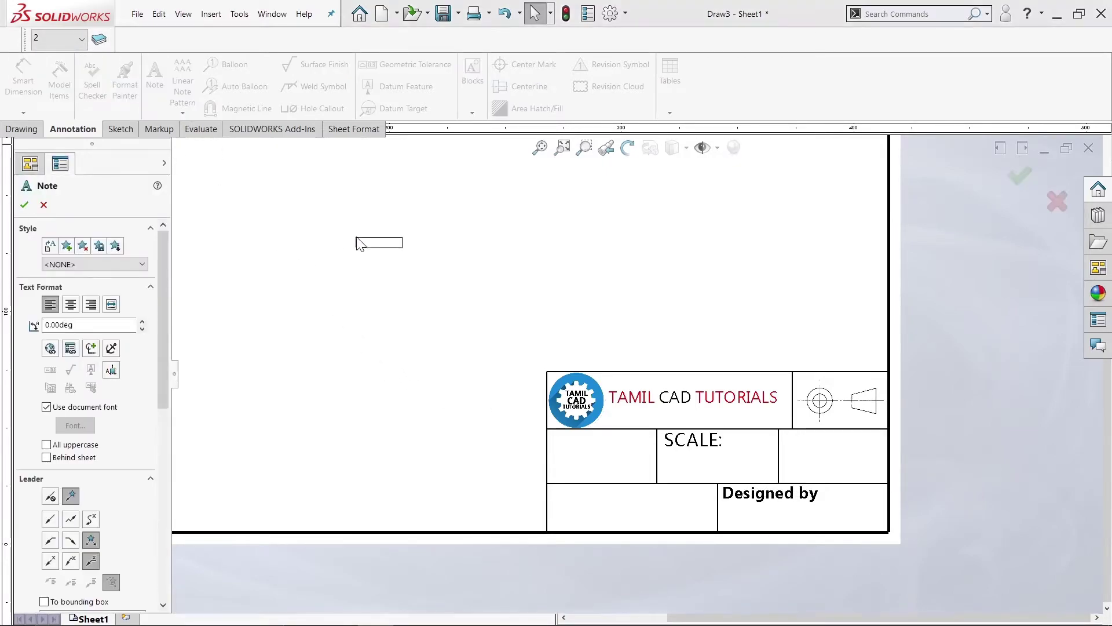
left_click(359, 243)
type("S")
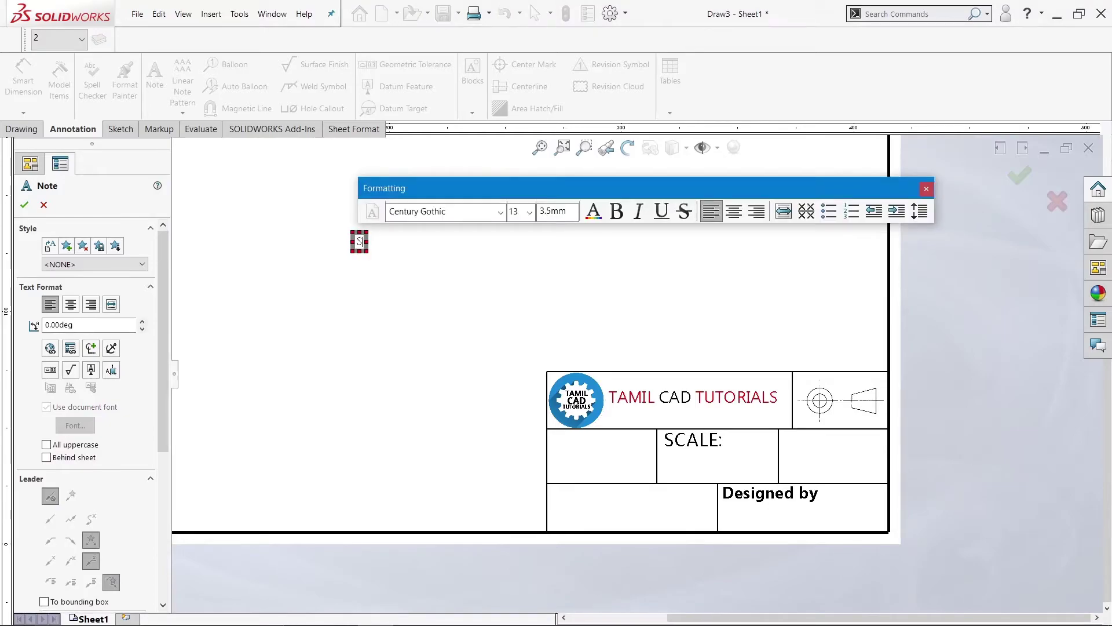
type("h")
type("eets")
type("izw")
type("eet size:")
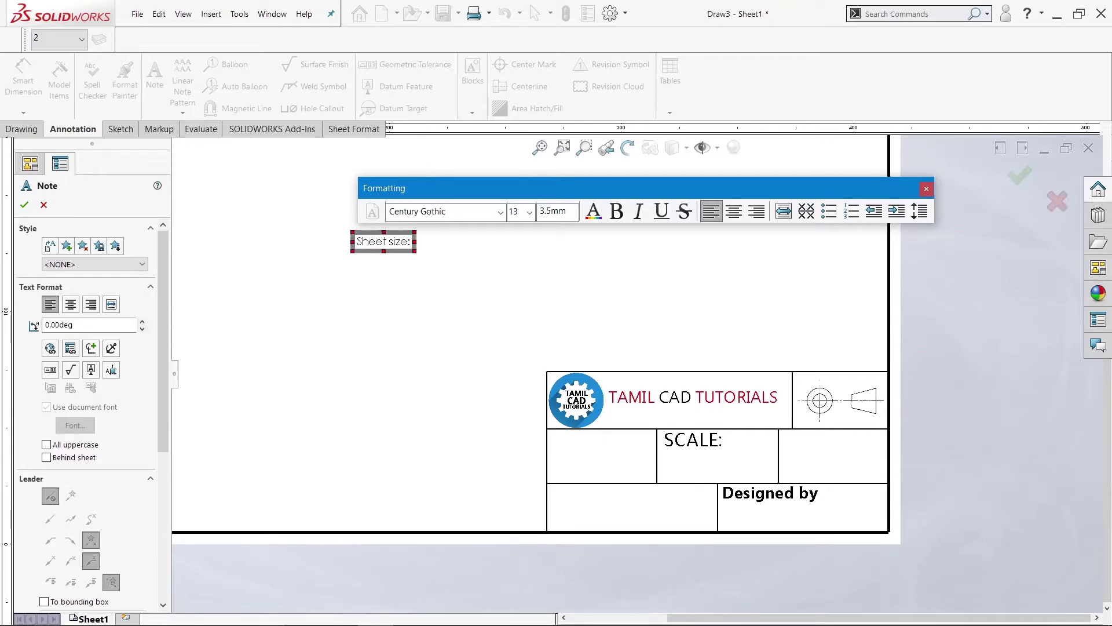
key("ctrl+a")
key("Home")
key("f")
scroll(449, 288, "down", 5)
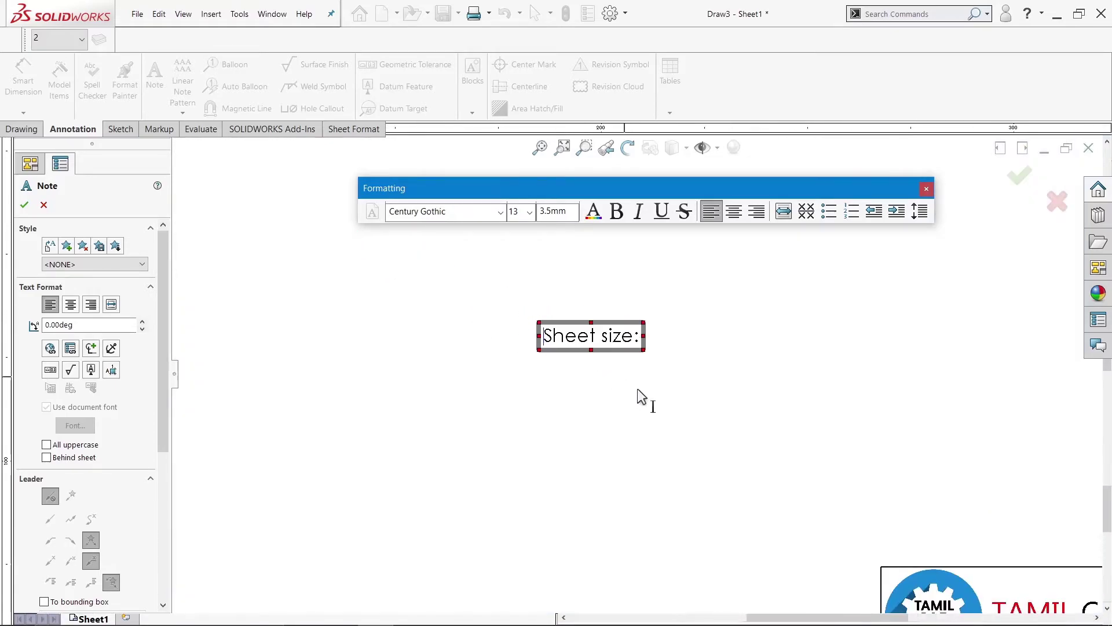
scroll(642, 397, "down", 3)
left_click_drag(465, 296, 645, 294)
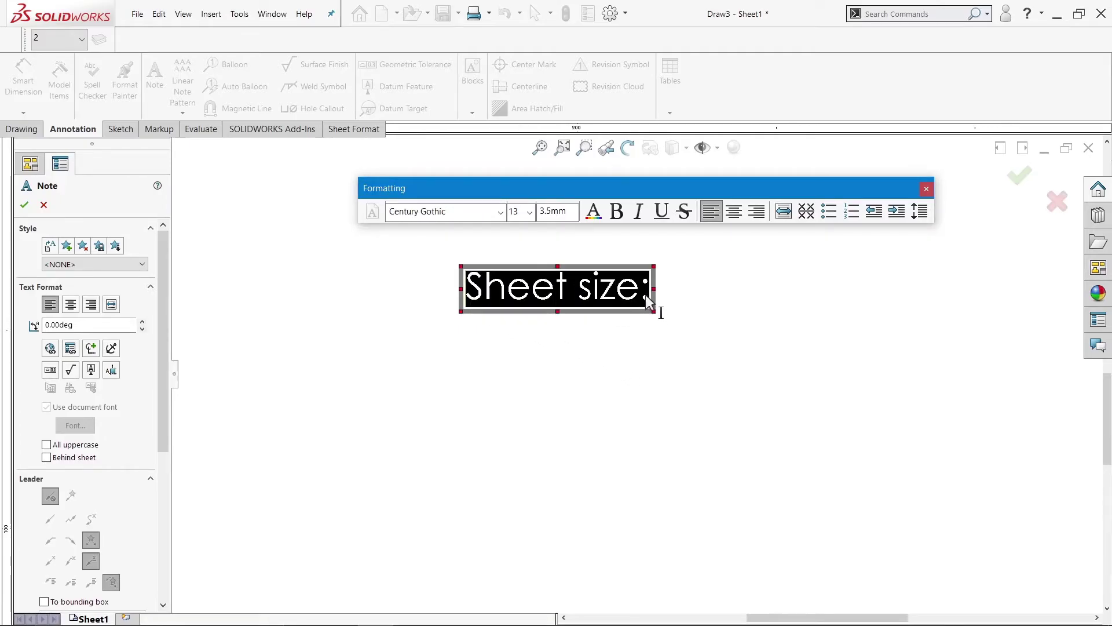
left_click(500, 215)
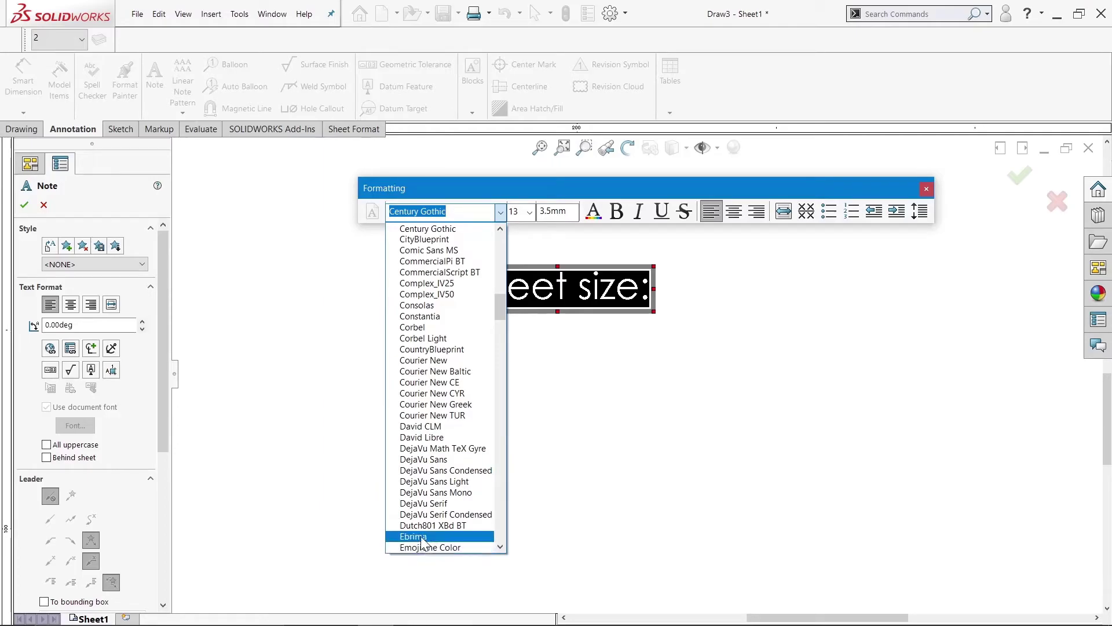
left_click(422, 537)
left_click(530, 212)
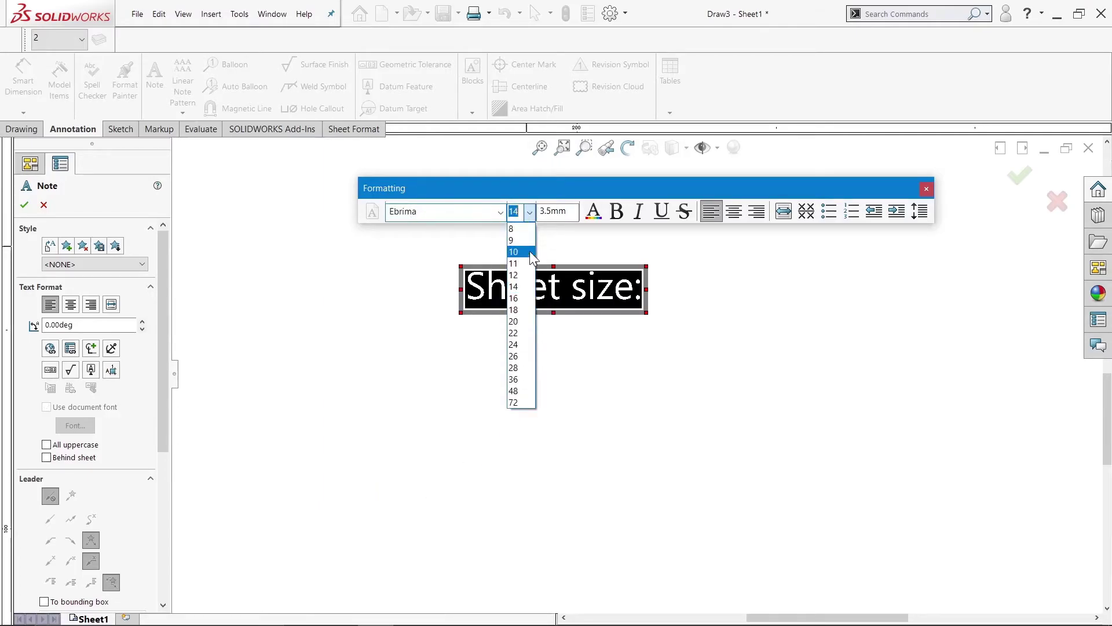
left_click(515, 310)
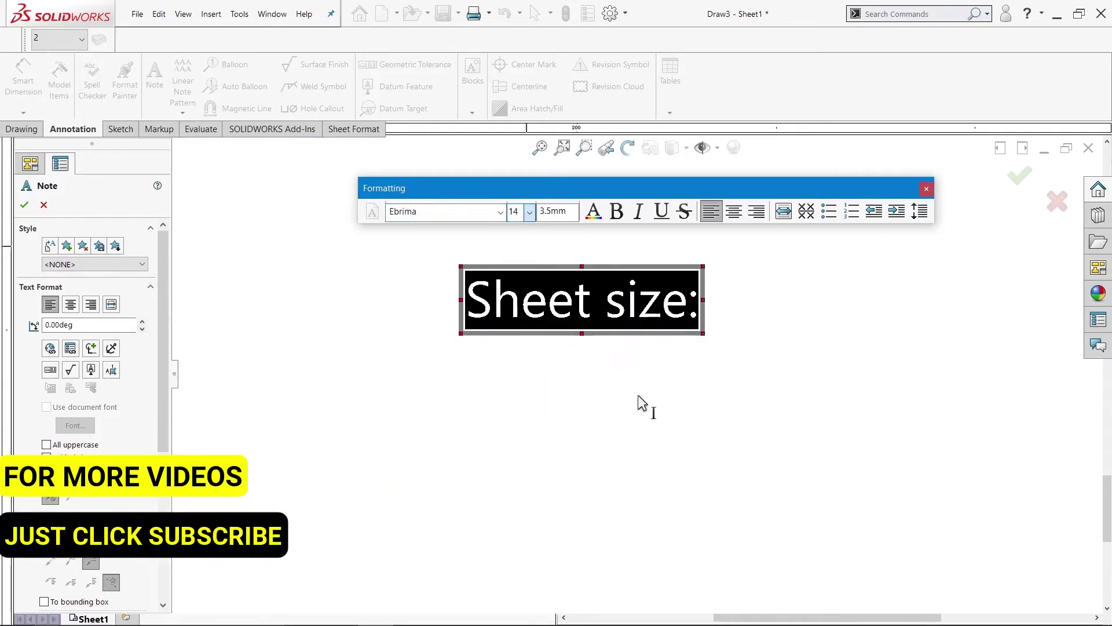
scroll(640, 399, "up", 4)
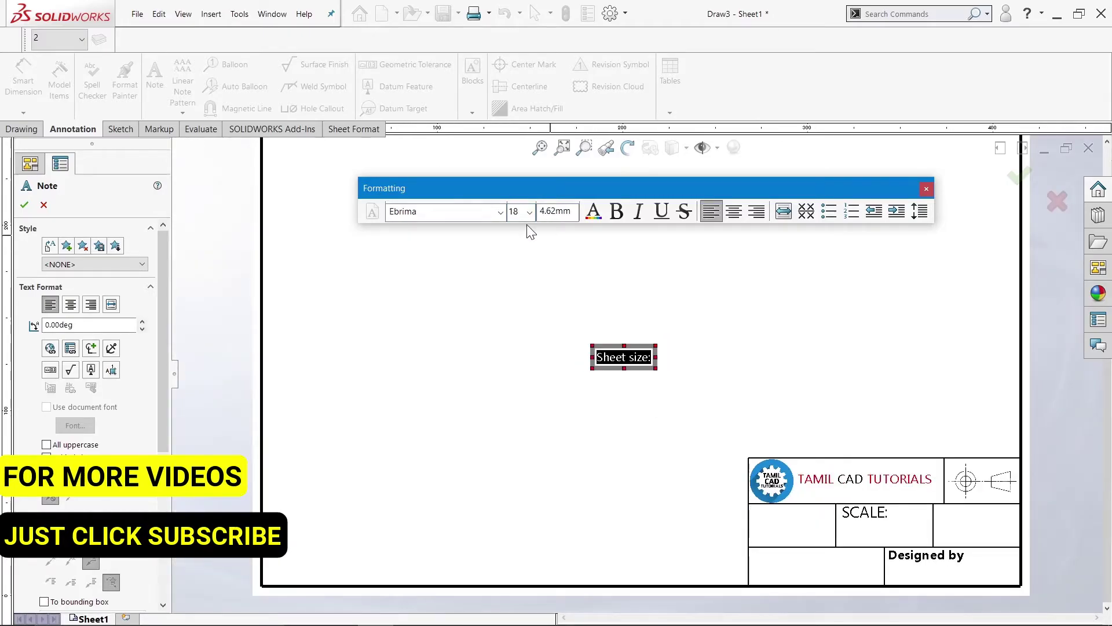
left_click(530, 213)
left_click(522, 323)
key("ctrl+a")
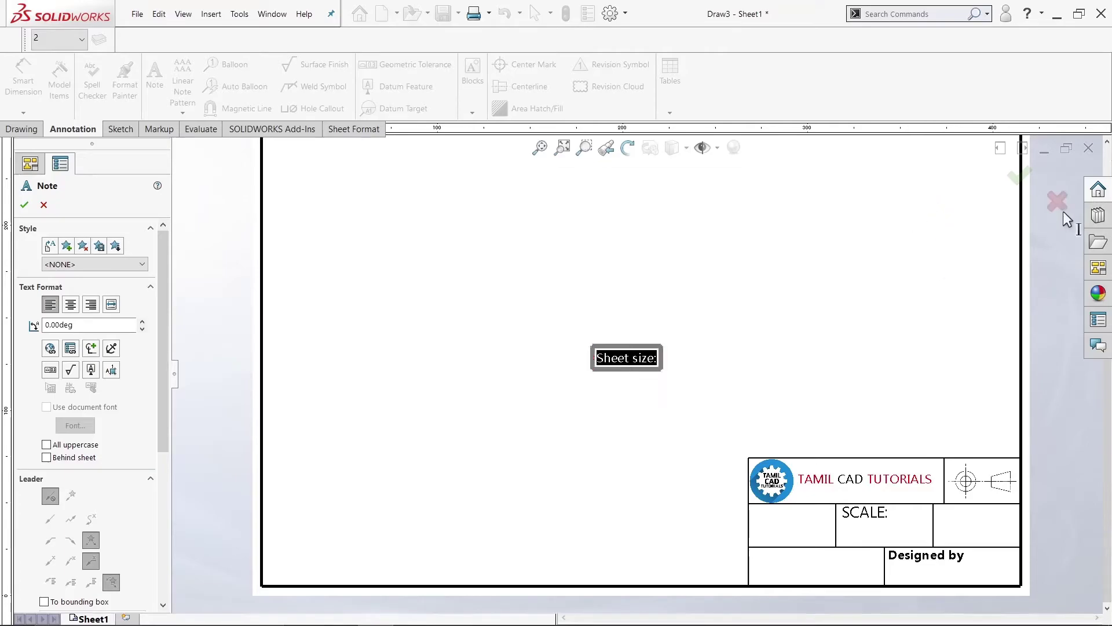
left_click(1059, 203)
key("f")
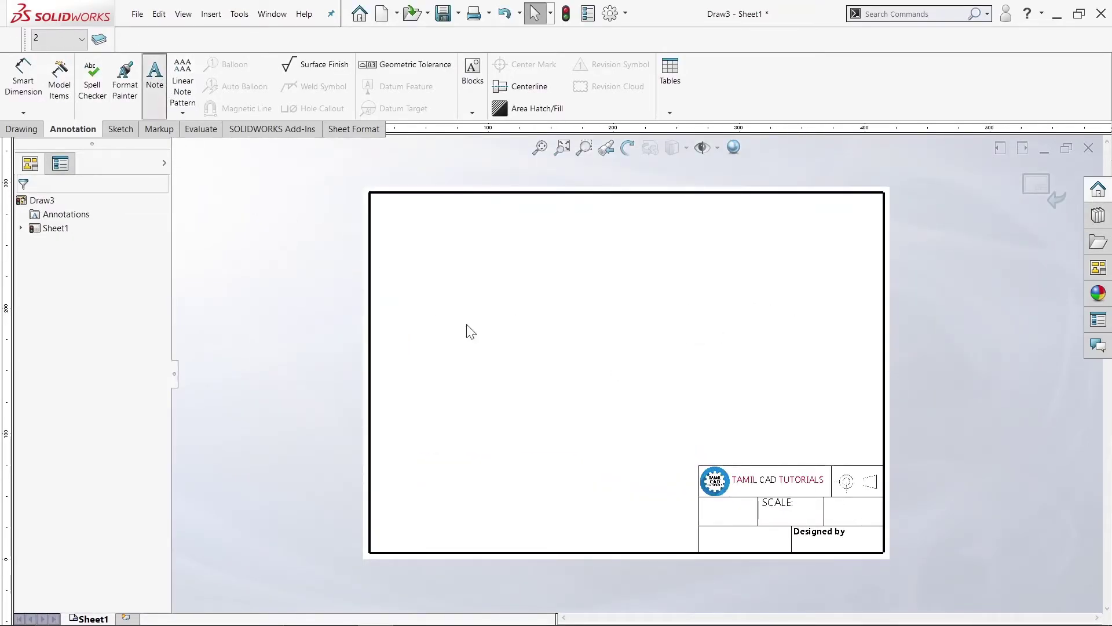
Place the 'All dimension are in mm' note and set its text size to 20
left_click(485, 439)
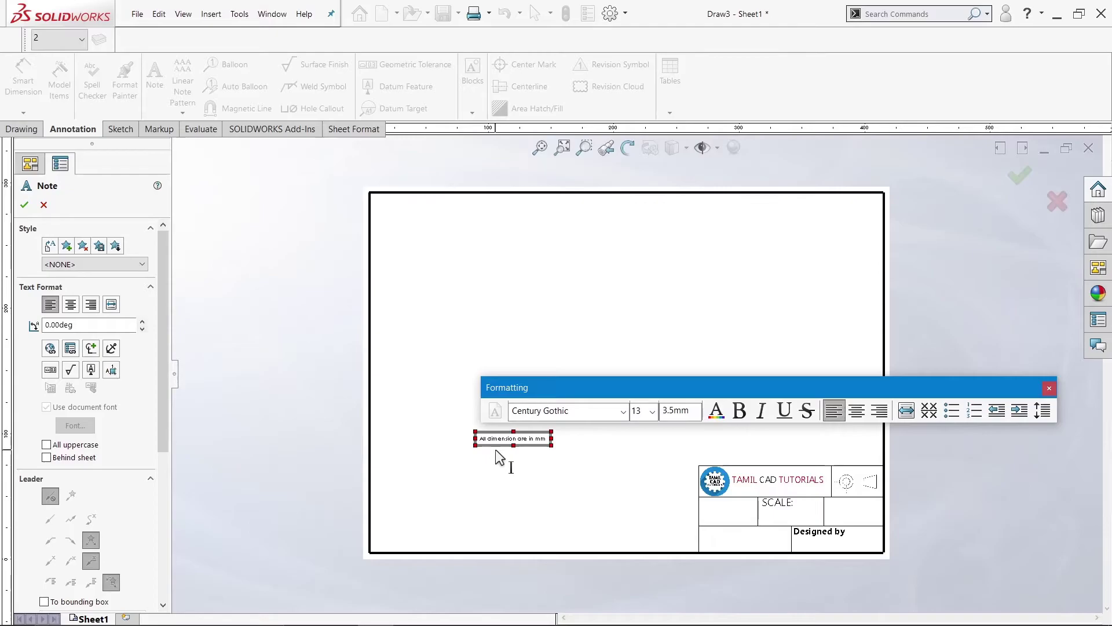
scroll(500, 458, "down", 5)
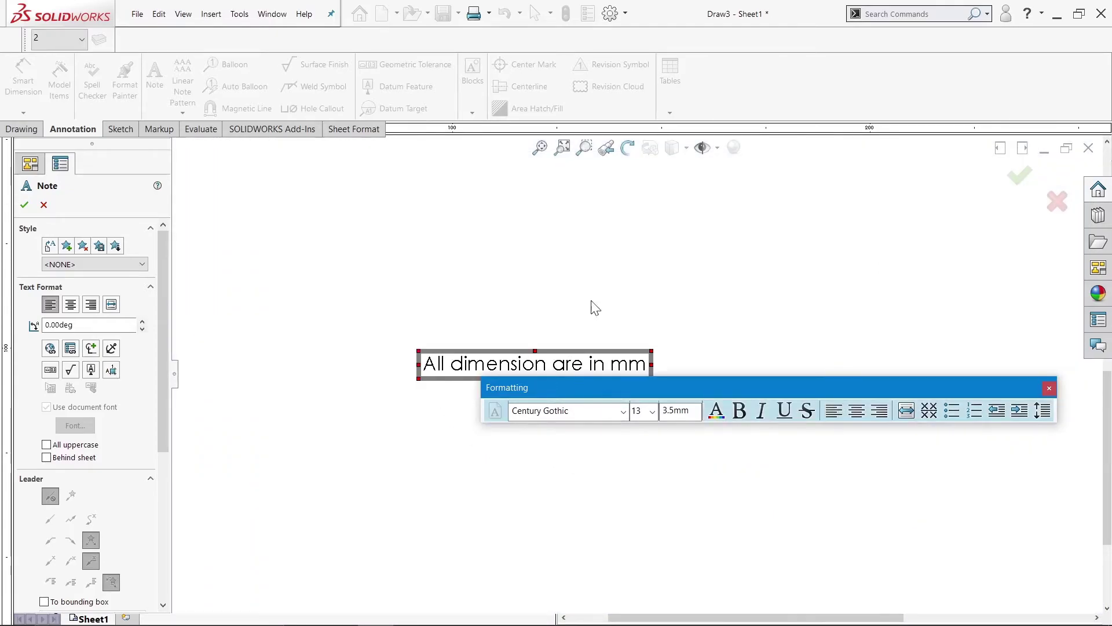
left_click_drag(648, 364, 421, 362)
left_click(616, 295)
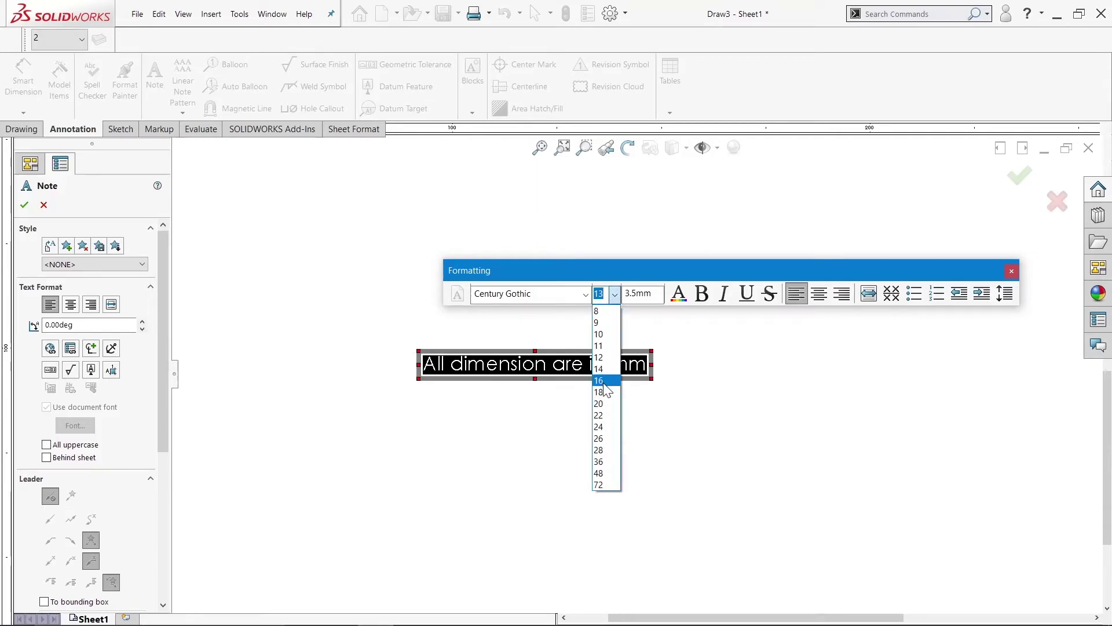
left_click(610, 403)
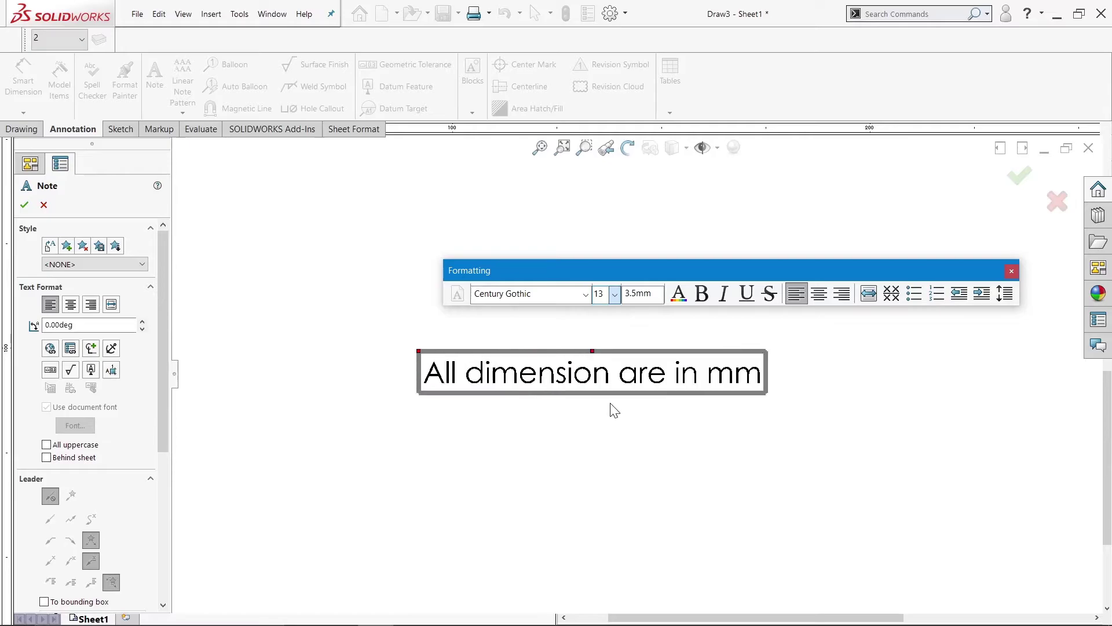
scroll(682, 429, "up", 3)
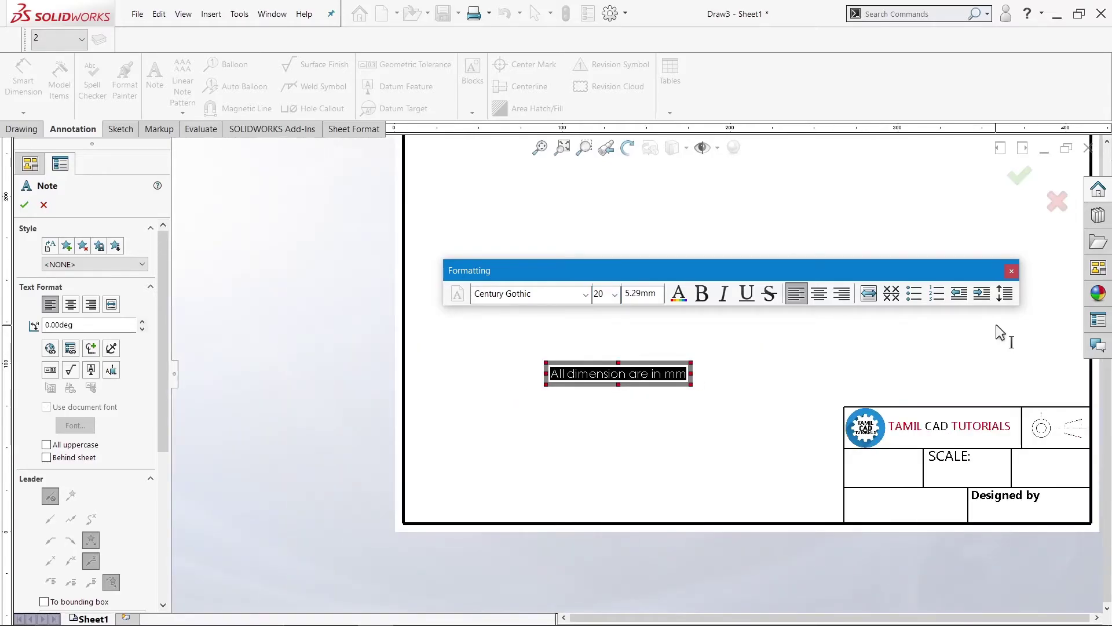
left_click(678, 352)
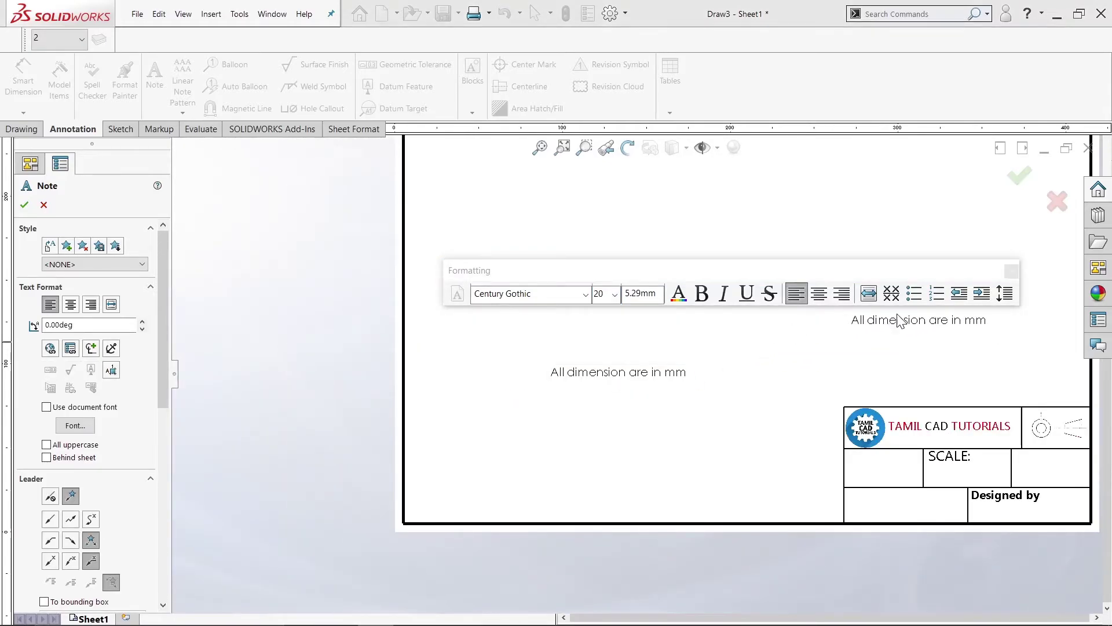
left_click(1057, 201)
Move the note to the bottom border beside the title block and make it bold
left_click_drag(668, 379, 808, 512)
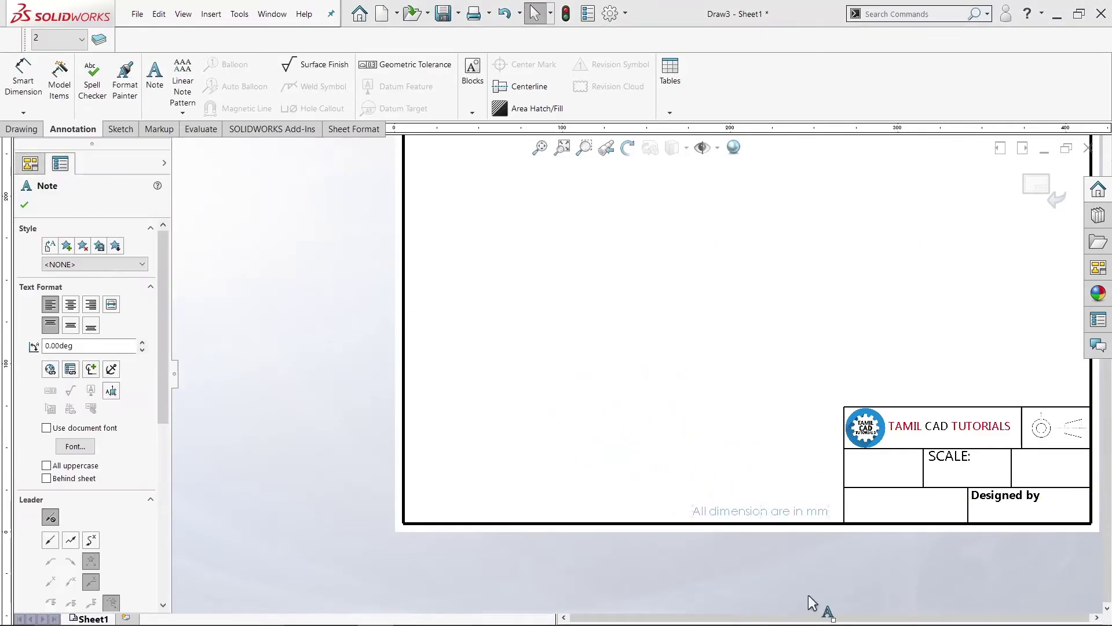
left_click(792, 541)
scroll(791, 541, "up", 1)
left_click(765, 501)
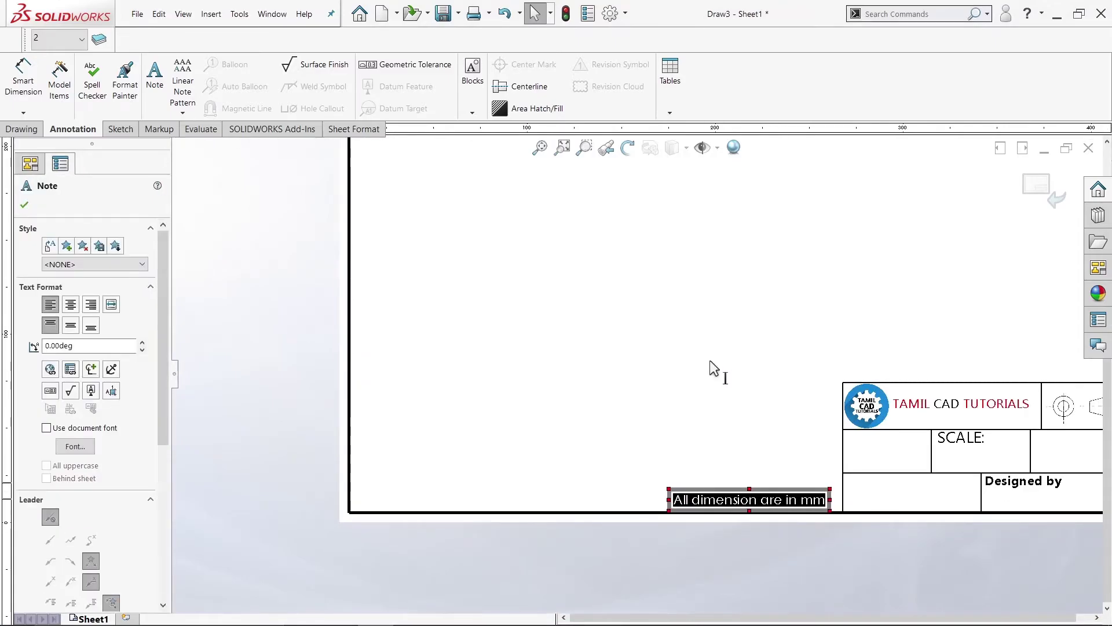
left_click(786, 468)
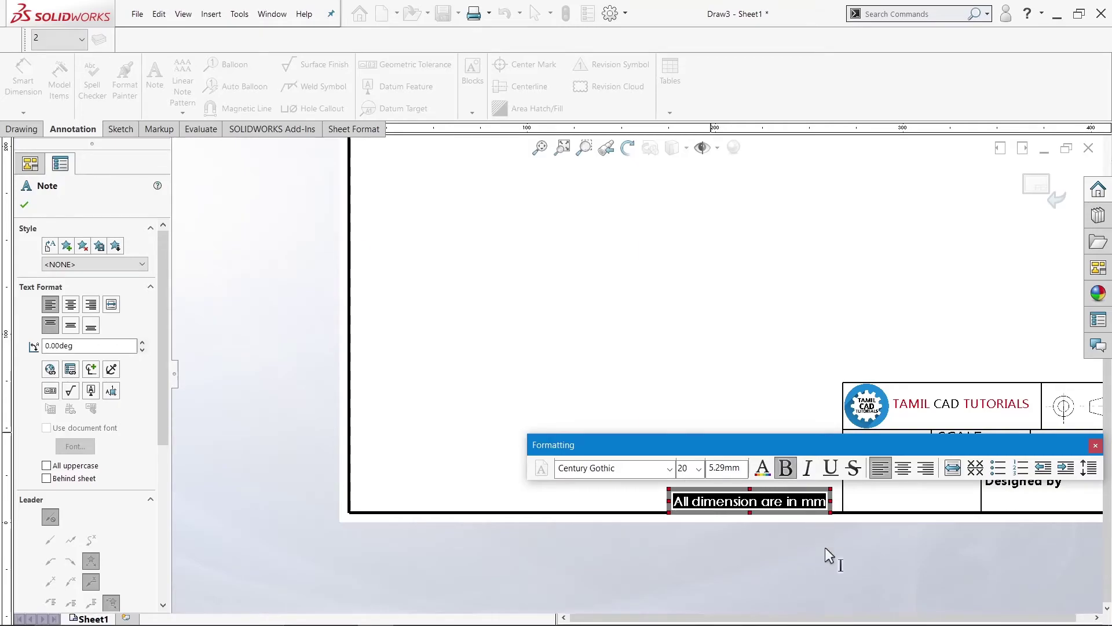
left_click(829, 554)
key("z")
scroll(892, 475, "down", 4)
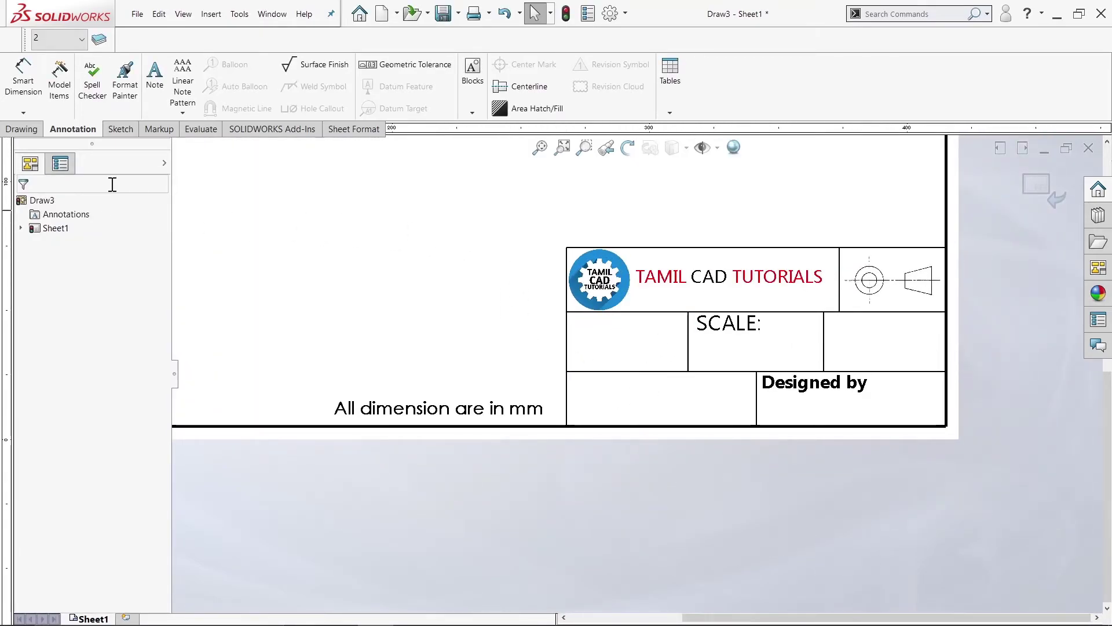
Place a new note reading 'Sheet size:' and widen it to fit one line
left_click(328, 255)
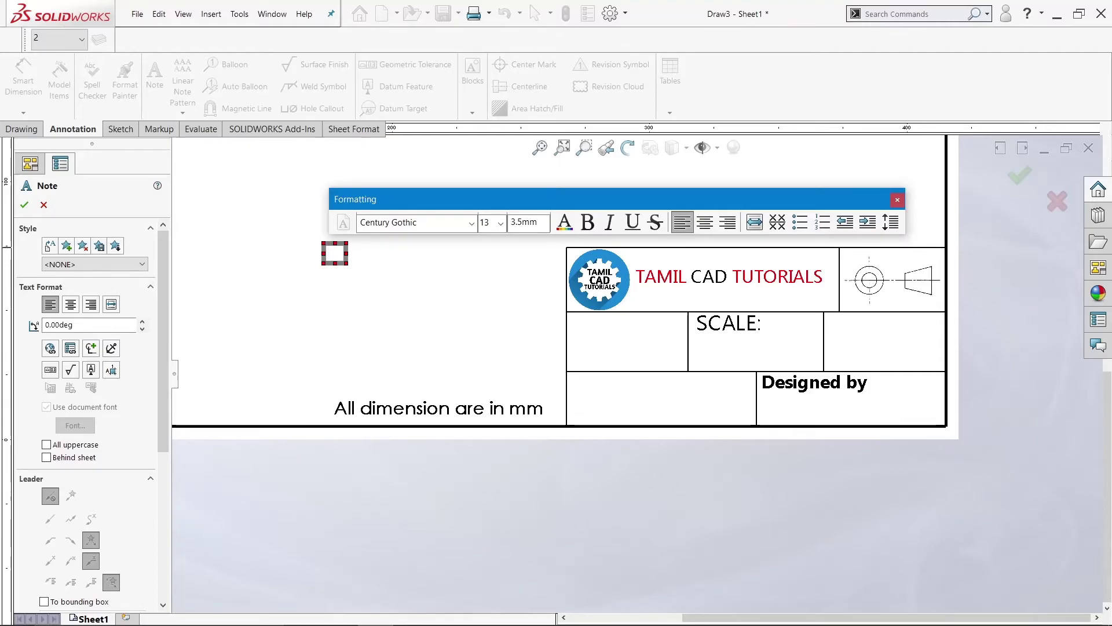
type("Sheet size:")
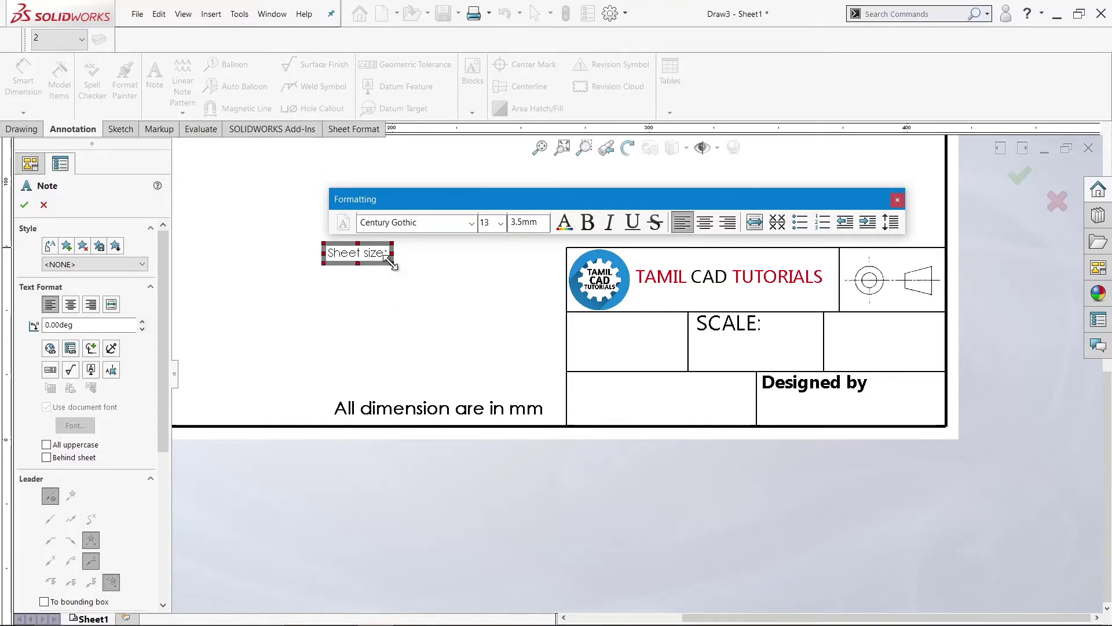
scroll(388, 268, "down", 3)
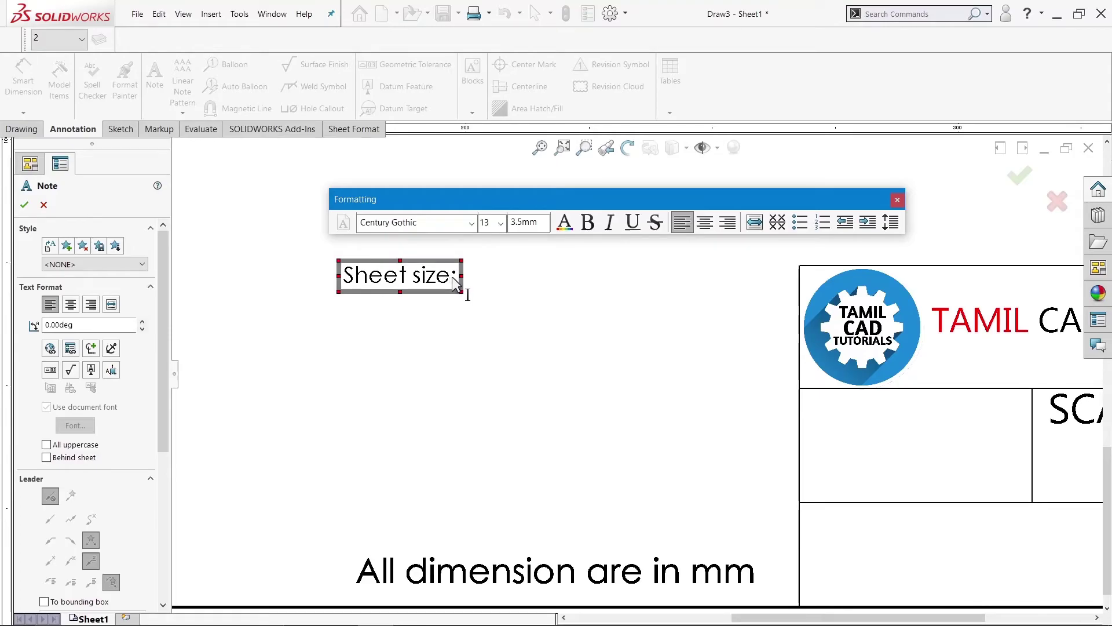
left_click_drag(461, 283, 398, 320)
left_click_drag(436, 294, 496, 277)
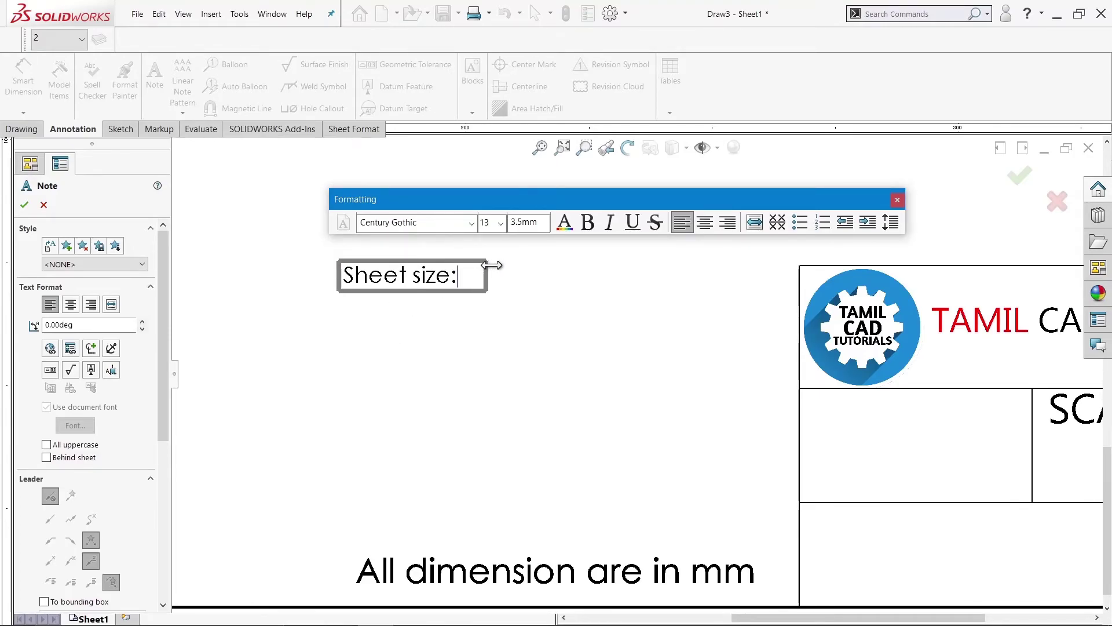
key("shift+Left")
key("shift+Left")
key("shift+Left")
key("shift+Left")
key("shift+Left")
key("shift+Left")
key("shift+Left")
key("shift+Left")
key("shift+Left")
key("shift+Left")
key("shift+Left")
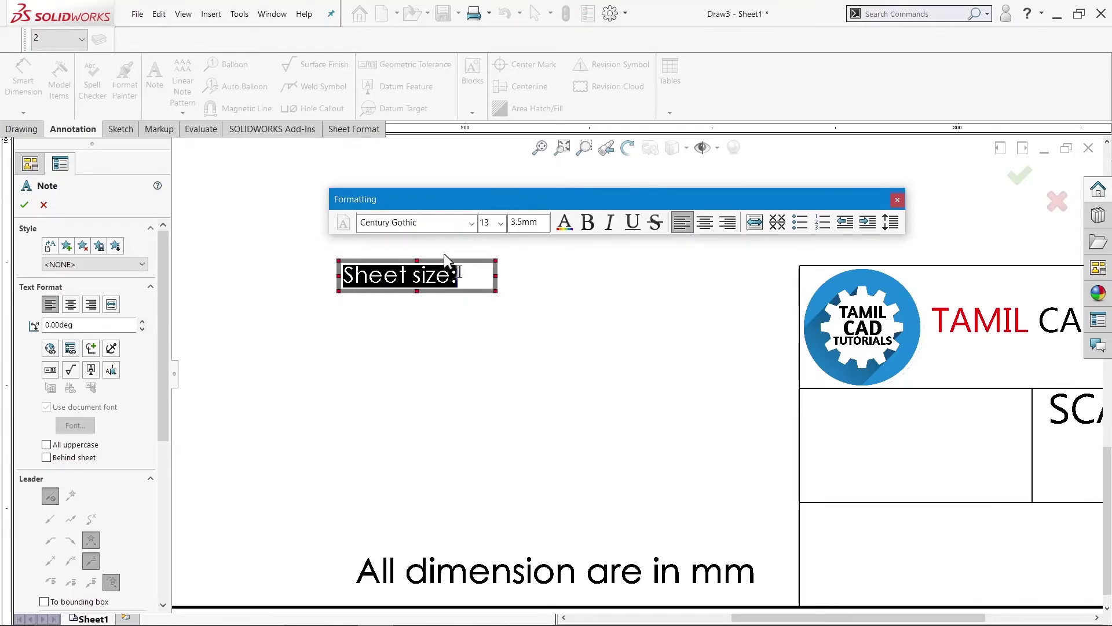
Set the Sheet size: text to Ebrima size 24, not bold, on one line
left_click(471, 224)
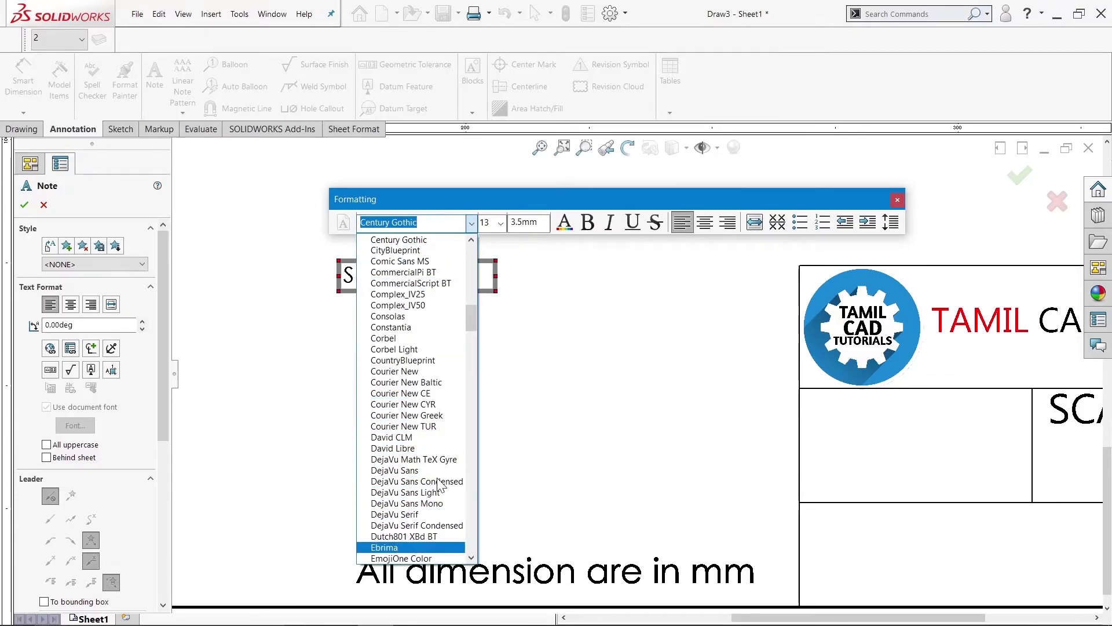
left_click(393, 548)
left_click(500, 223)
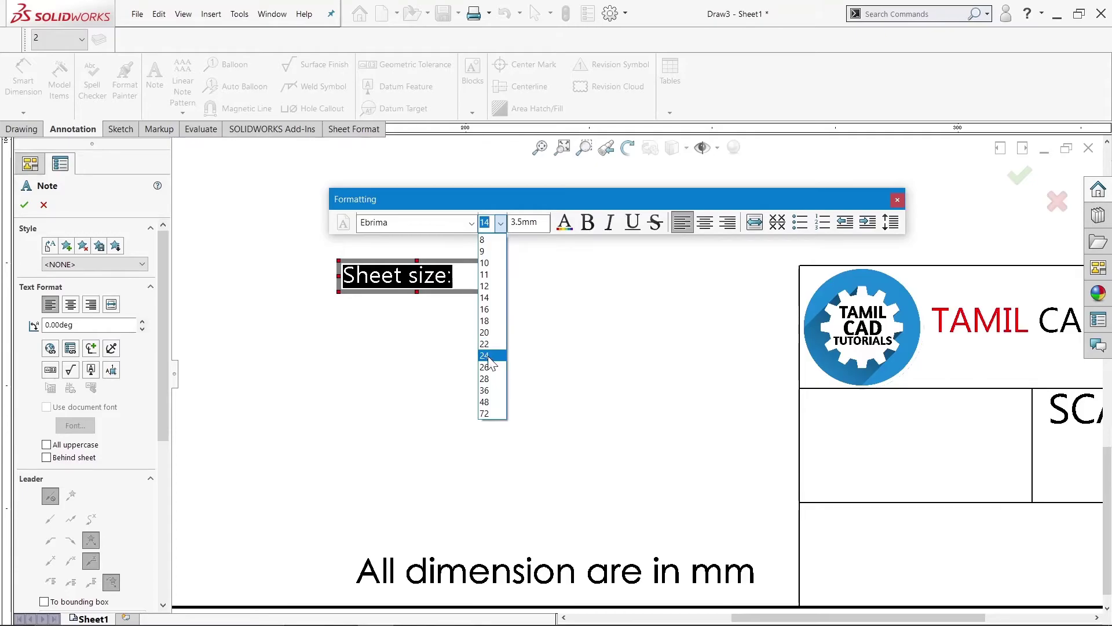
left_click(489, 357)
left_click_drag(496, 307, 562, 286)
left_click(587, 223)
left_click(587, 222)
scroll(597, 354, "up", 3)
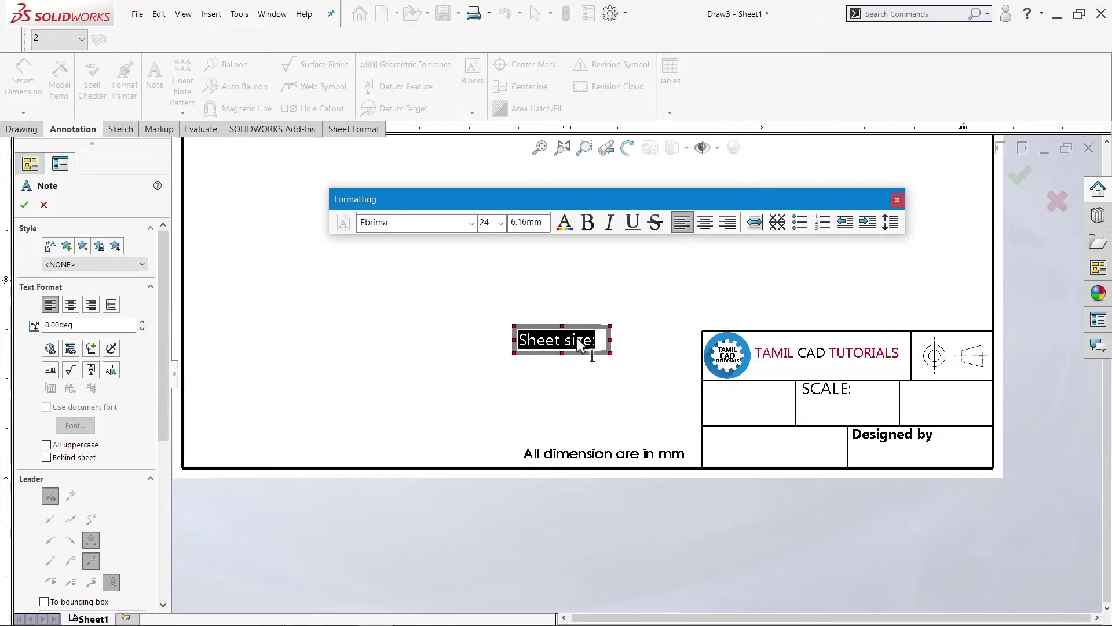
left_click(666, 298)
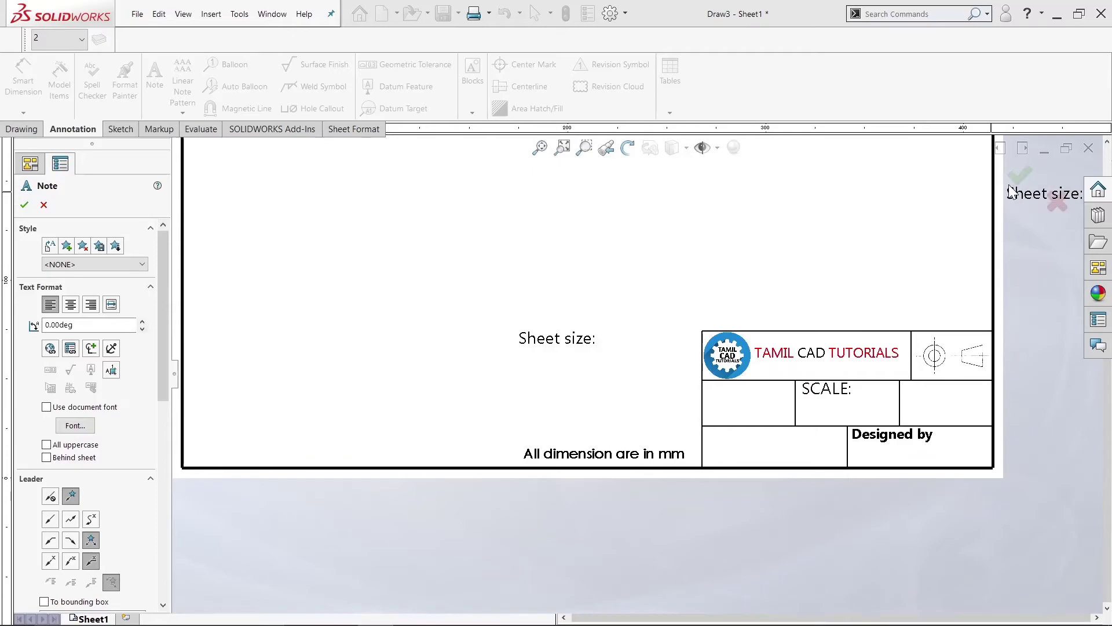
Move the Sheet size: label into the title block cell left of SCALE:
left_click(1060, 202)
scroll(598, 357, "down", 1)
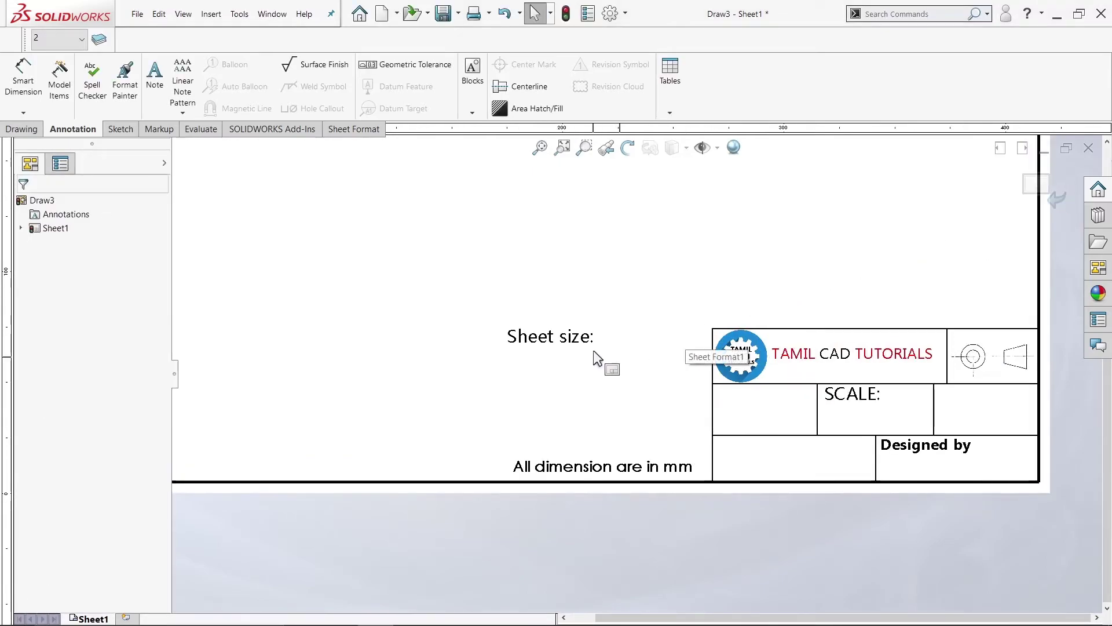
left_click_drag(582, 348, 782, 400)
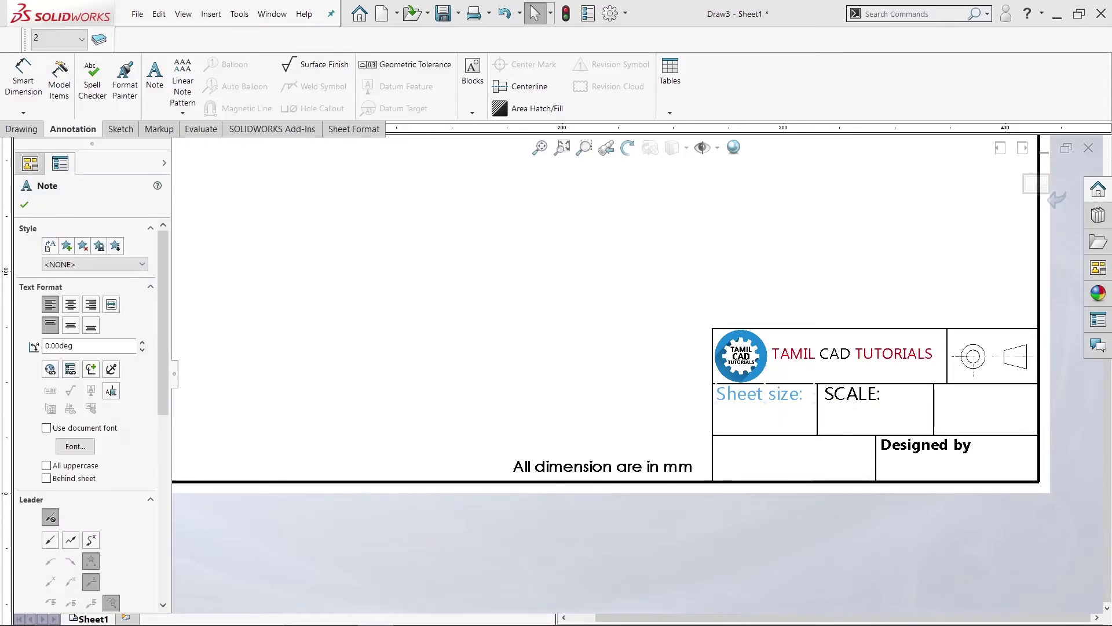
scroll(770, 509, "up", 1)
left_click(771, 512)
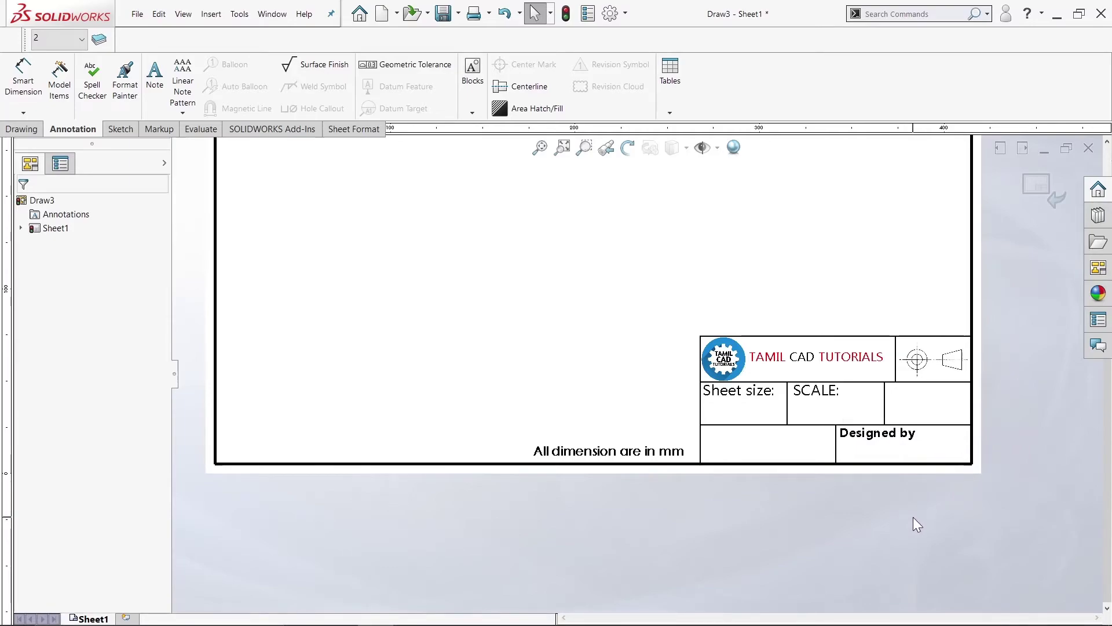
Place a new note reading 'Material:' on the sheet
left_click(272, 14)
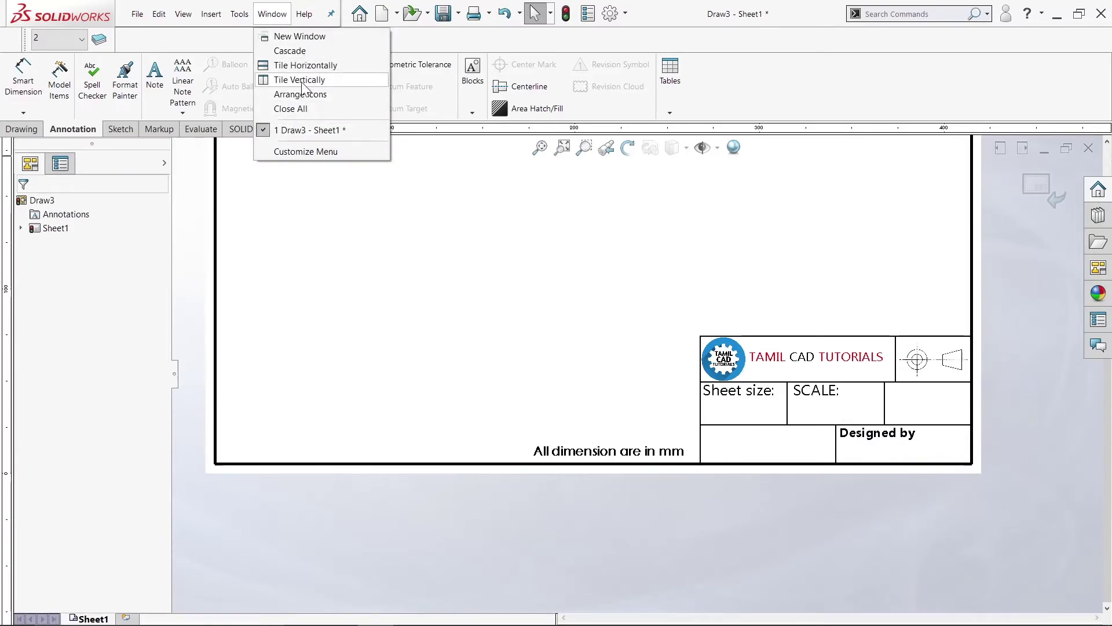
left_click(672, 509)
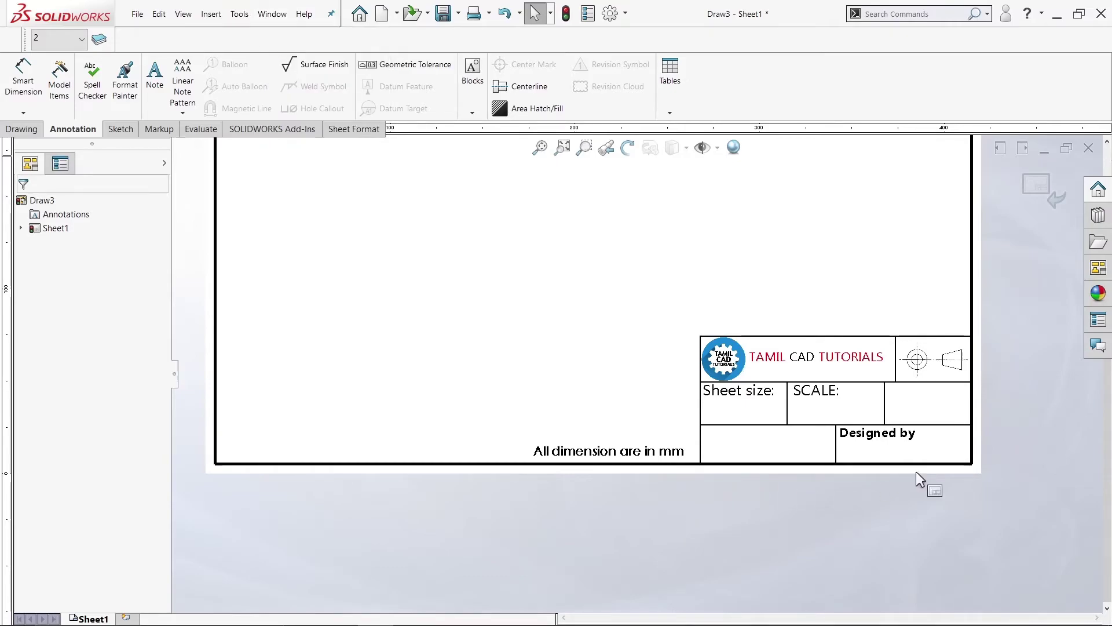
scroll(984, 446, "down", 2)
scroll(970, 422, "down", 2)
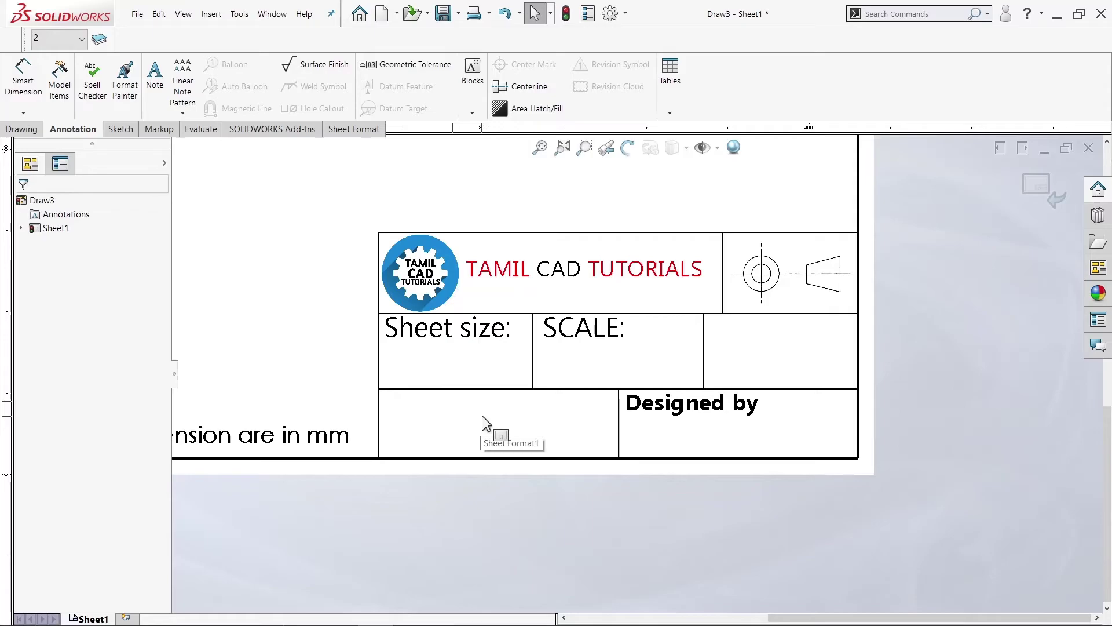
scroll(510, 412, "up", 2)
scroll(367, 291, "up", 3)
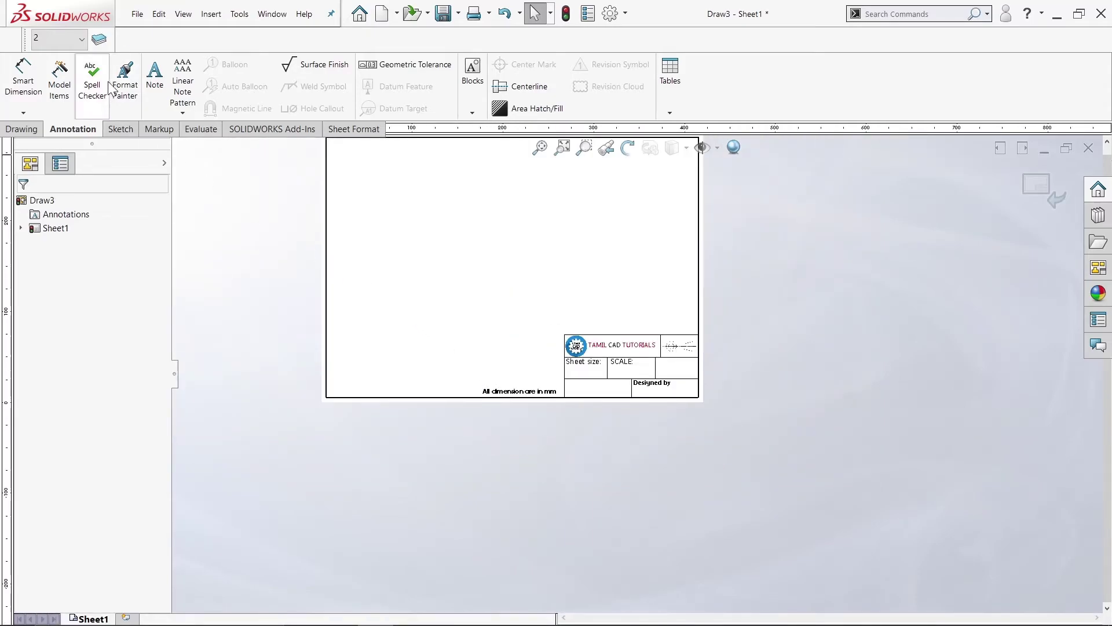
left_click(154, 84)
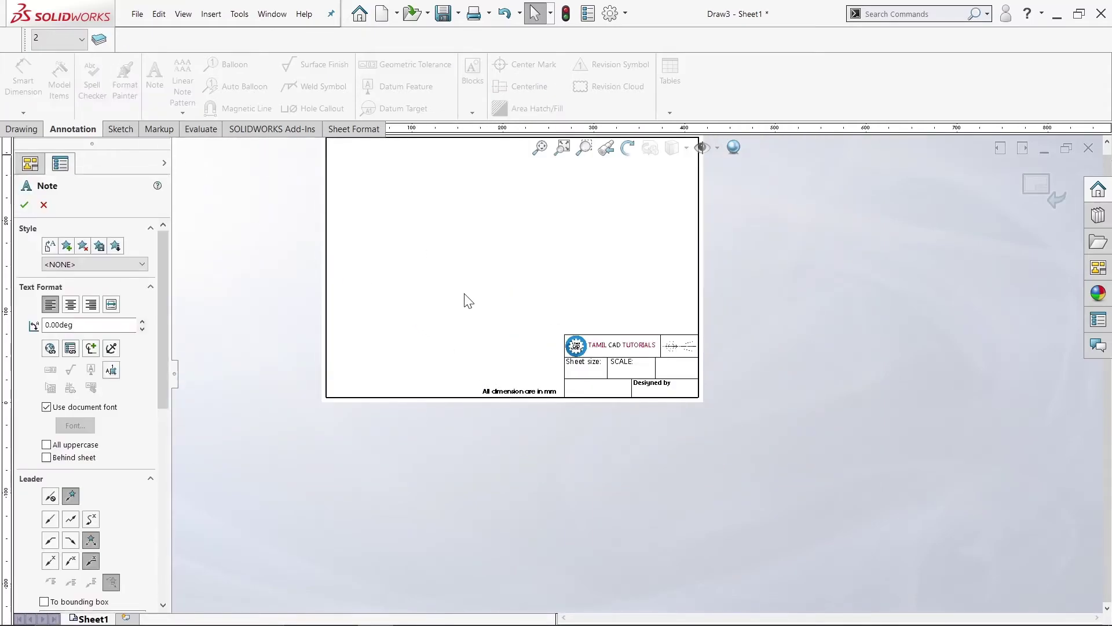
scroll(481, 307, "down", 2)
left_click(467, 269)
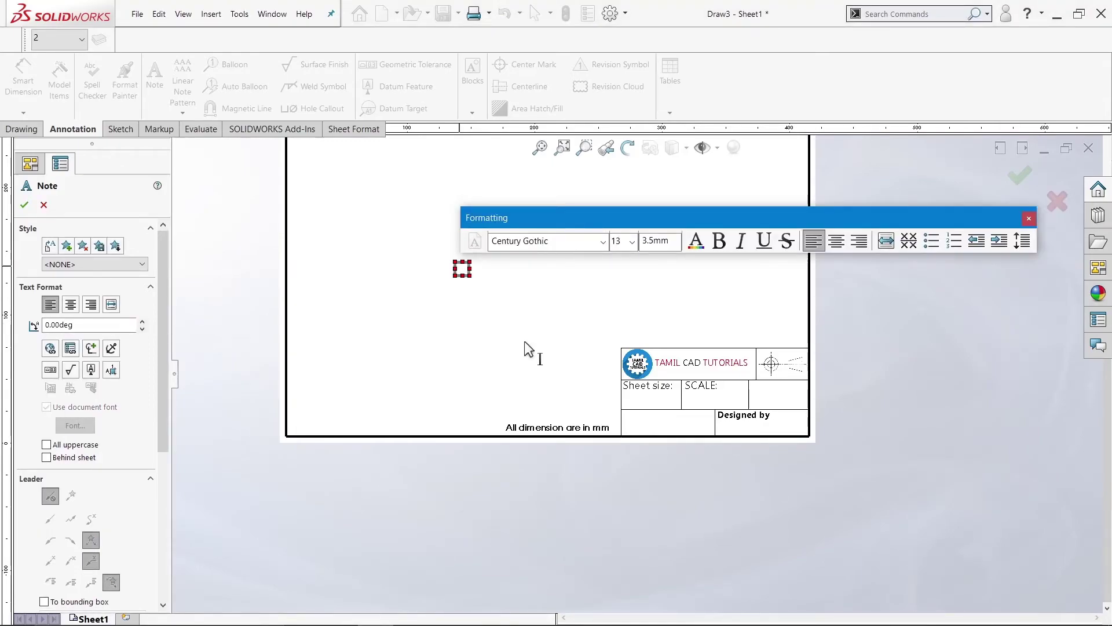
type("material")
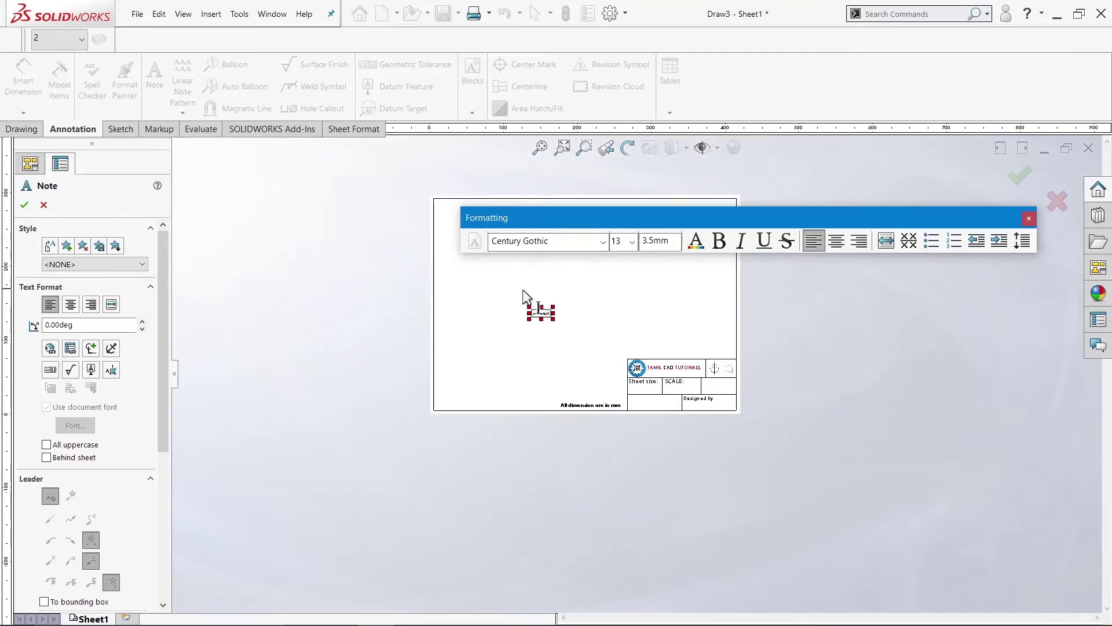
Format the Material: text in Ebrima at size 20
scroll(530, 303, "down", 3)
scroll(613, 341, "down", 4)
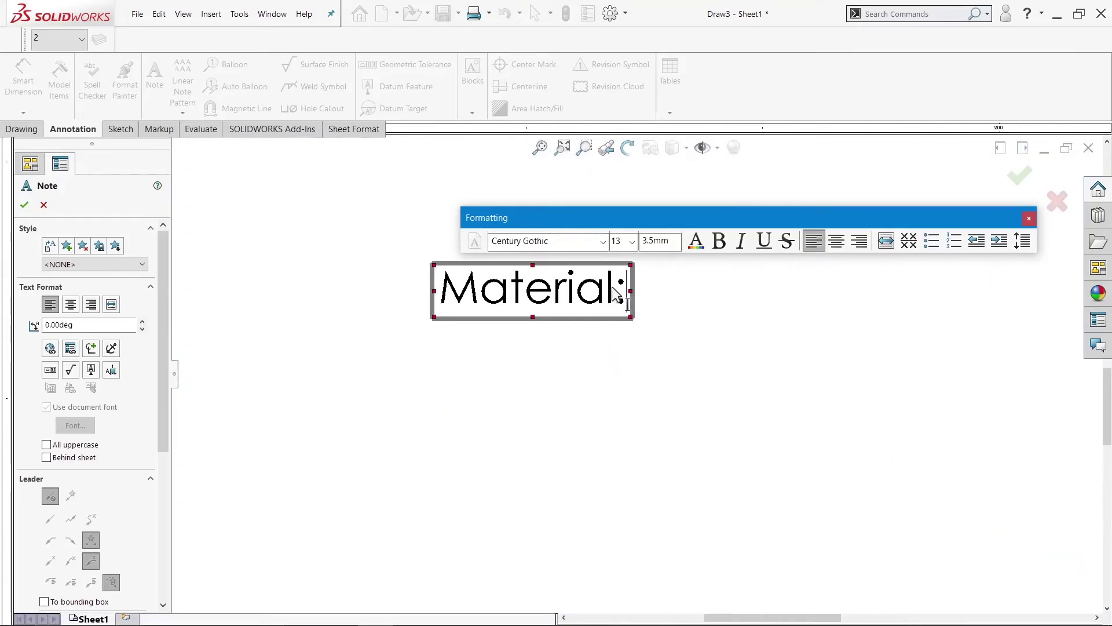
left_click_drag(634, 310, 325, 315)
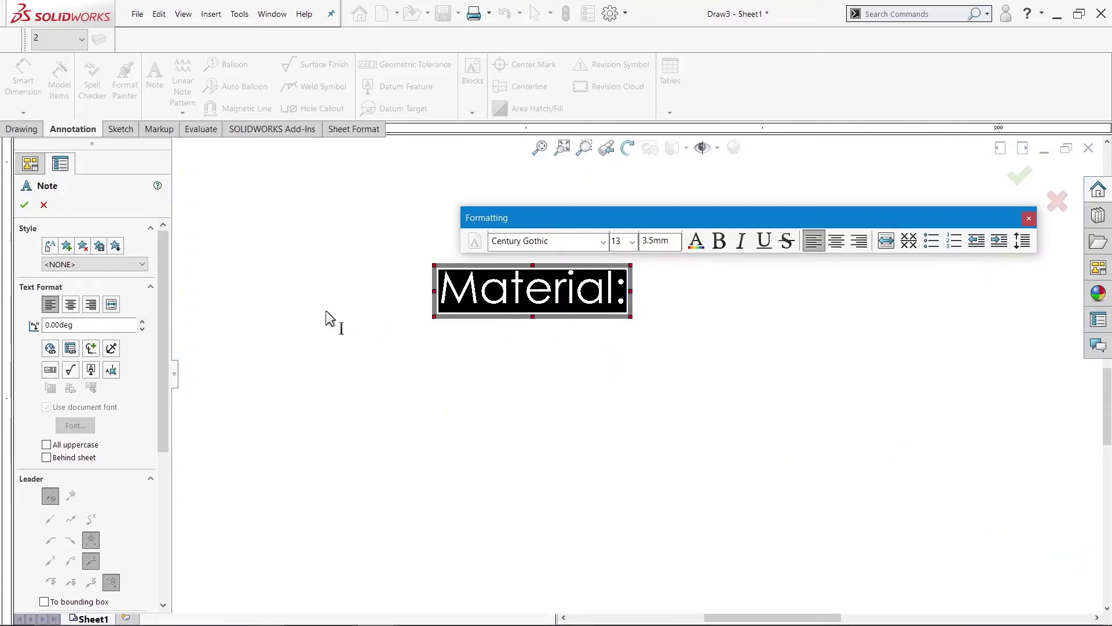
left_click(604, 241)
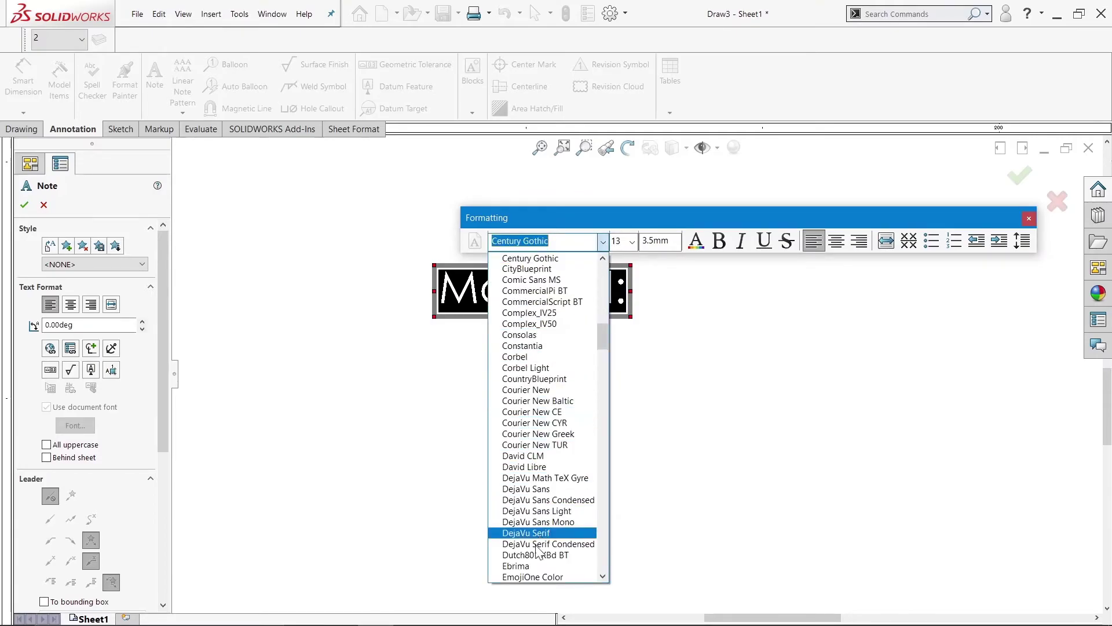
left_click(528, 562)
left_click(631, 242)
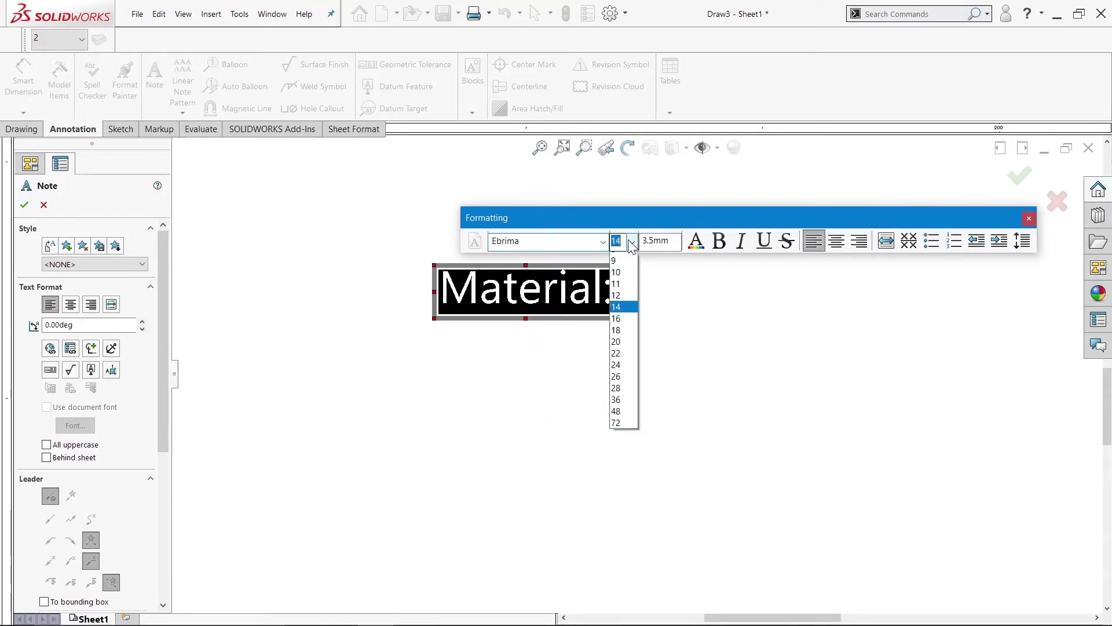
left_click(618, 351)
scroll(666, 380, "up", 5)
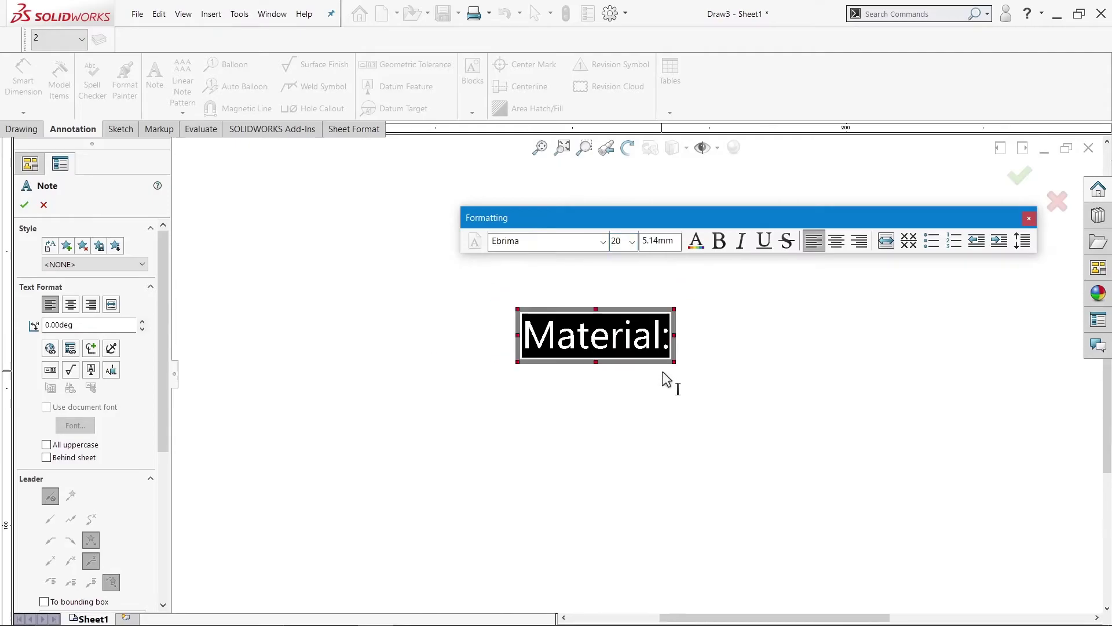
left_click(881, 398)
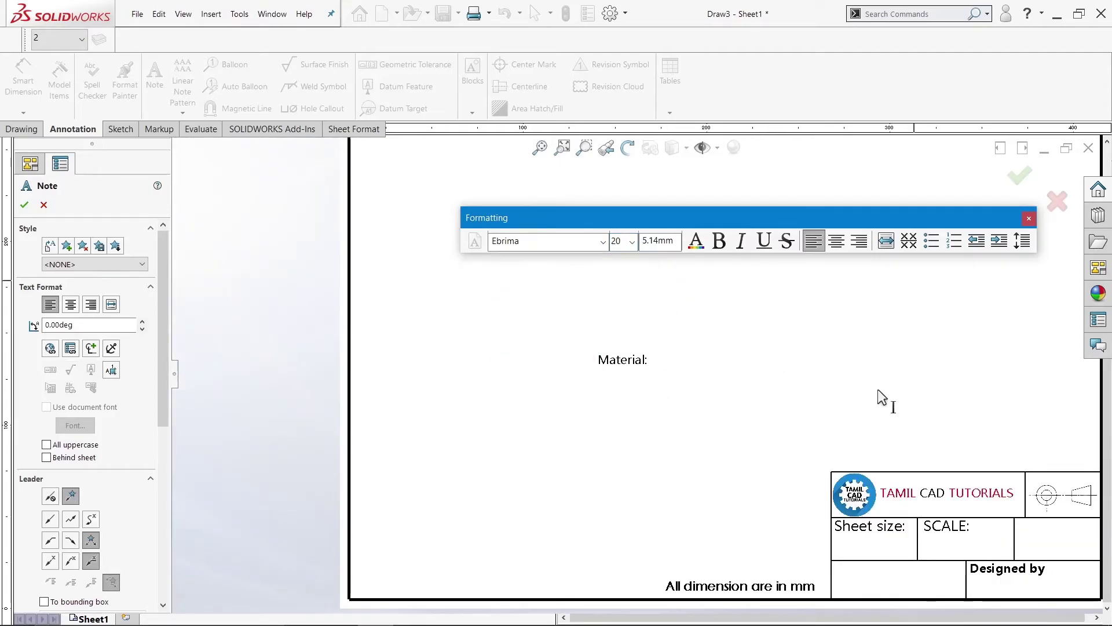
Drag the Material: label into the empty title block cell right of SCALE:
left_click(1057, 201)
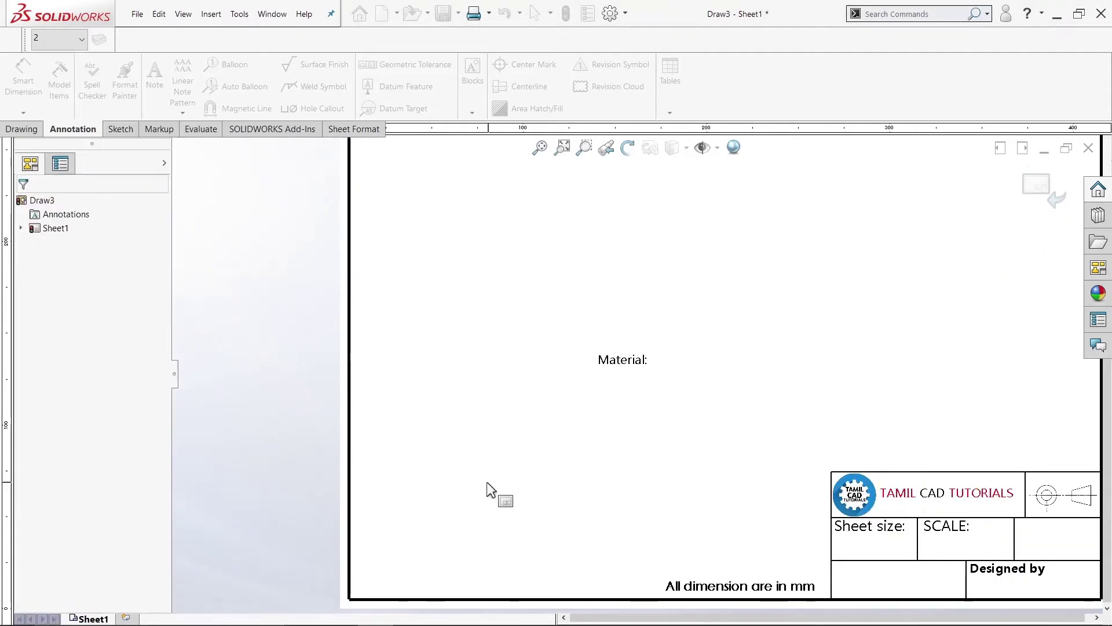
mouse_move(691, 475)
middle_mouse_down()
mouse_move(640, 461)
mouse_move(417, 454)
middle_mouse_up()
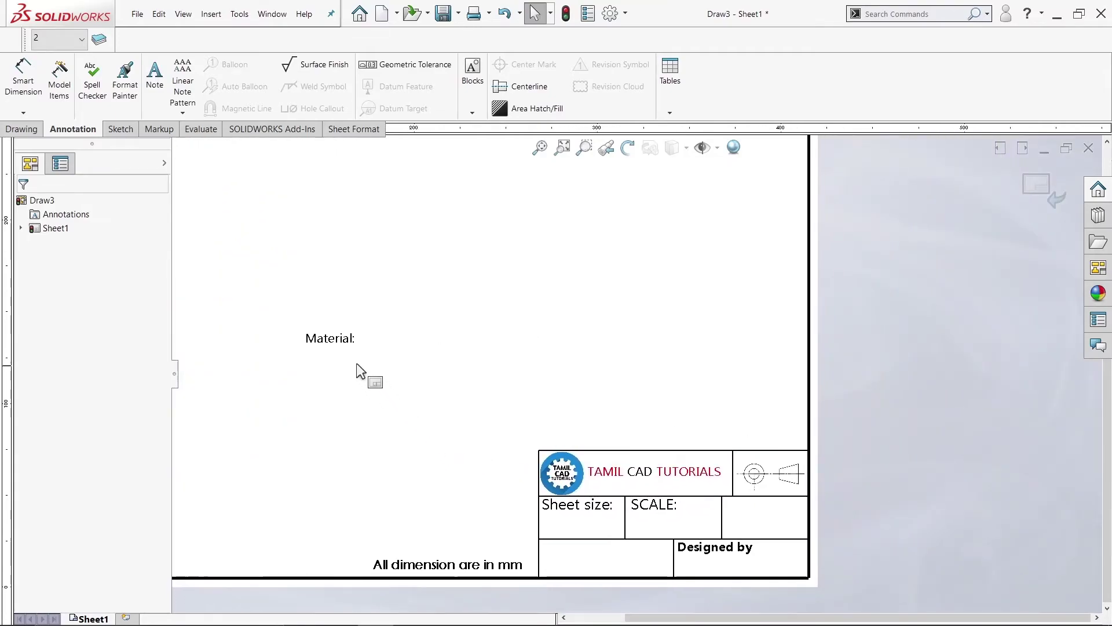
left_click_drag(340, 343, 548, 381)
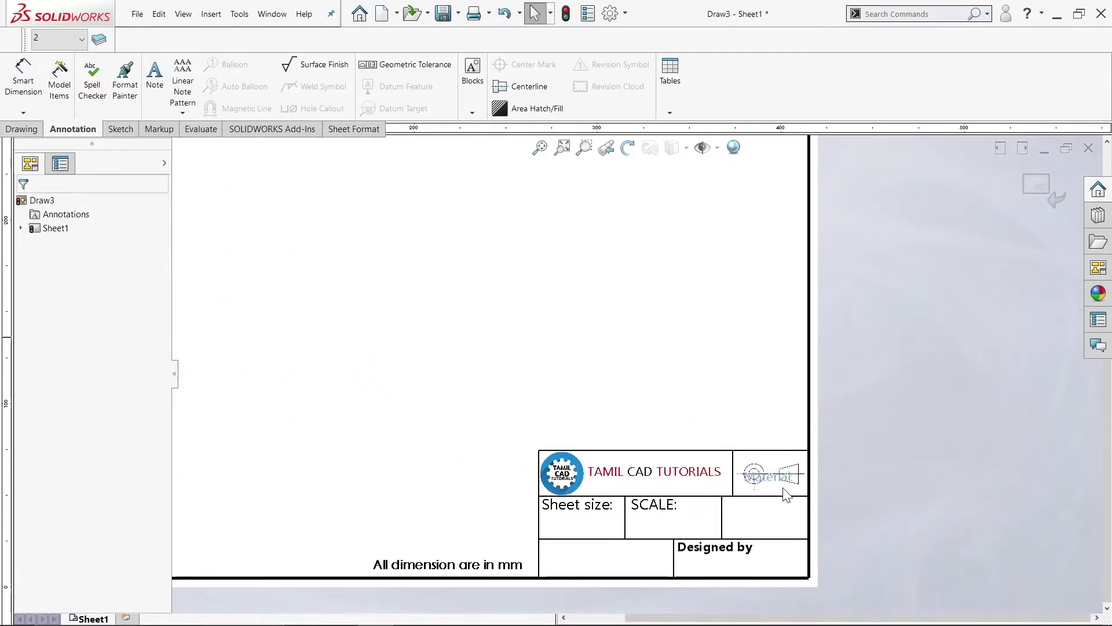
left_click_drag(787, 495, 759, 503)
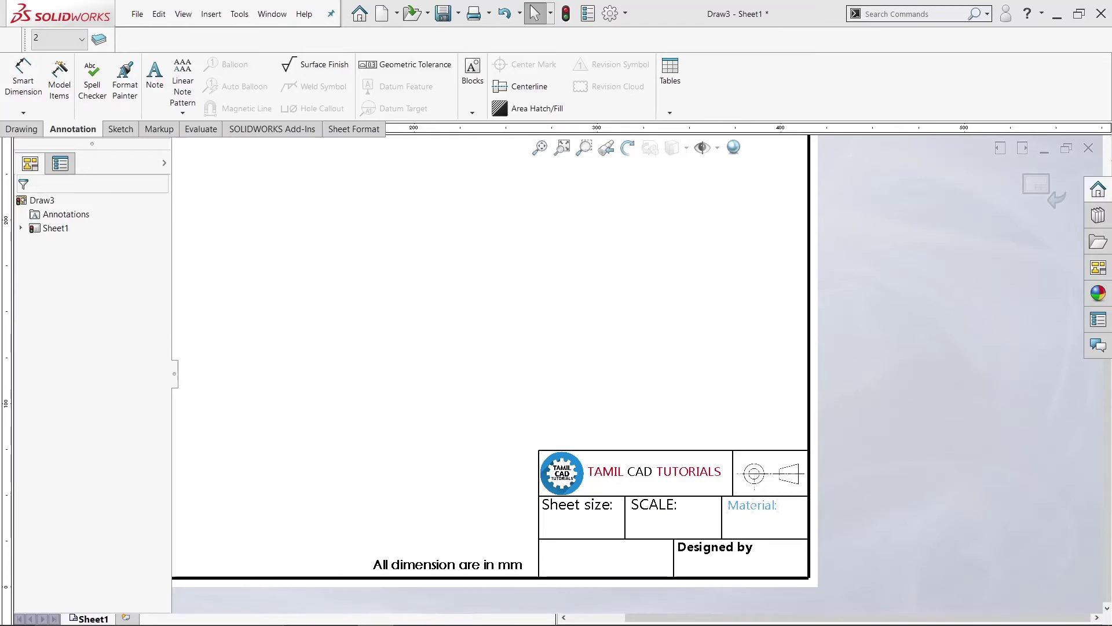
left_click(640, 565)
scroll(658, 582, "down", 2)
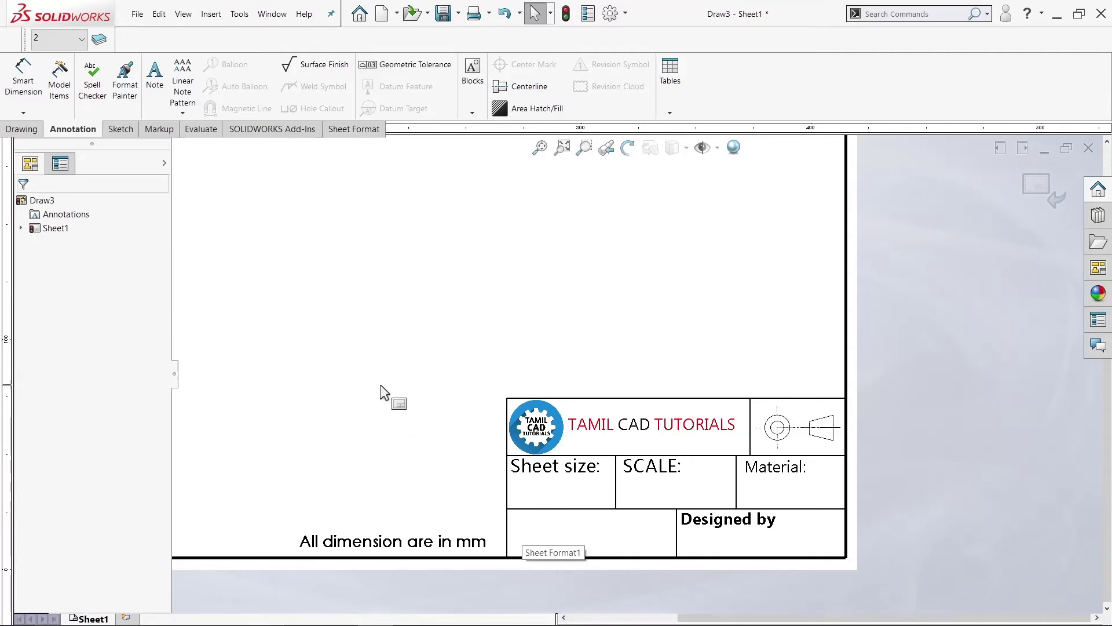
Set the Part name: note text to Ebrima at size 20
left_click(378, 289)
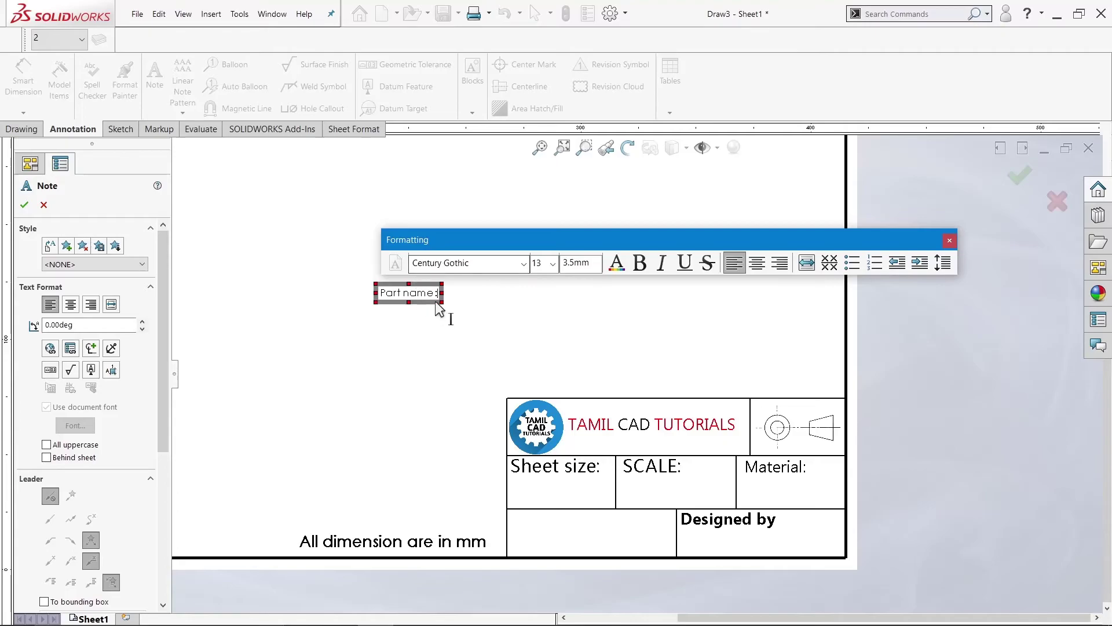
scroll(440, 304, "down", 2)
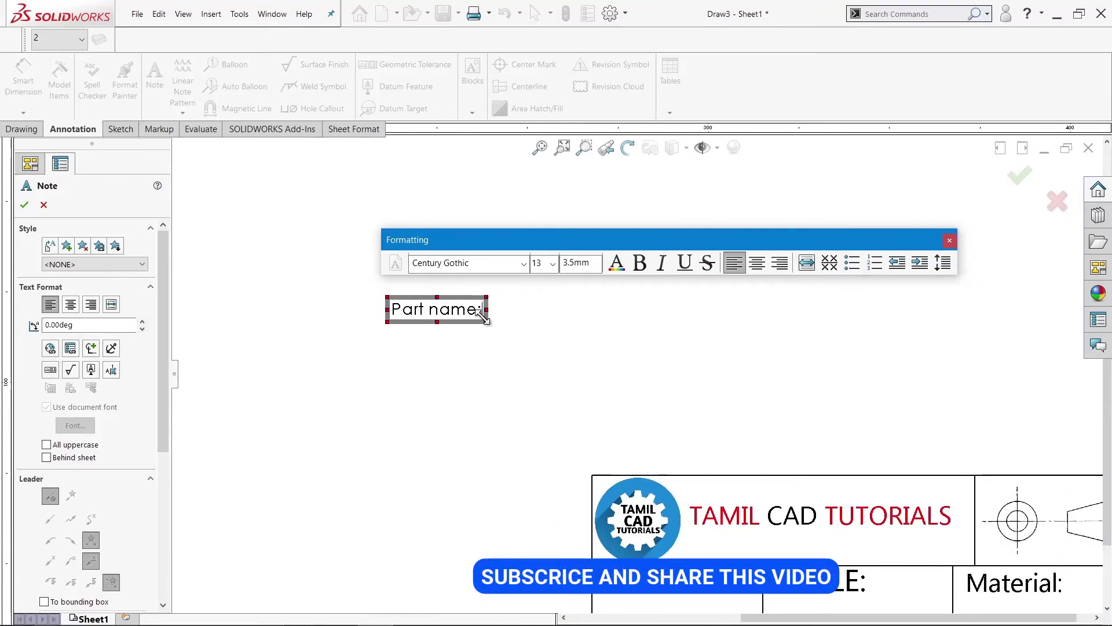
left_click_drag(484, 317, 405, 323)
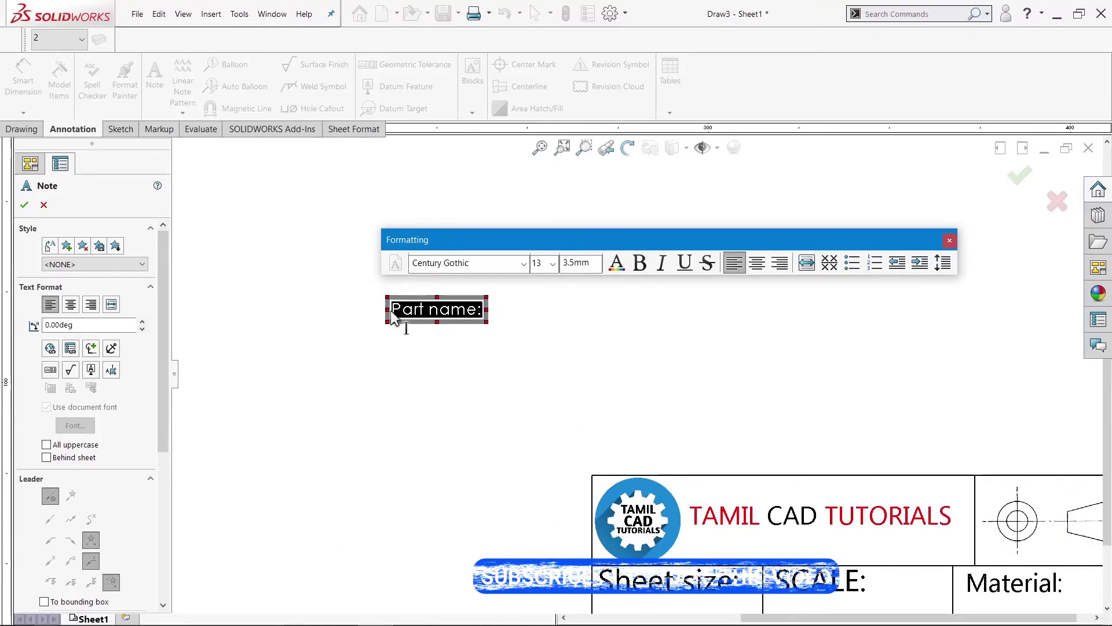
left_click(523, 263)
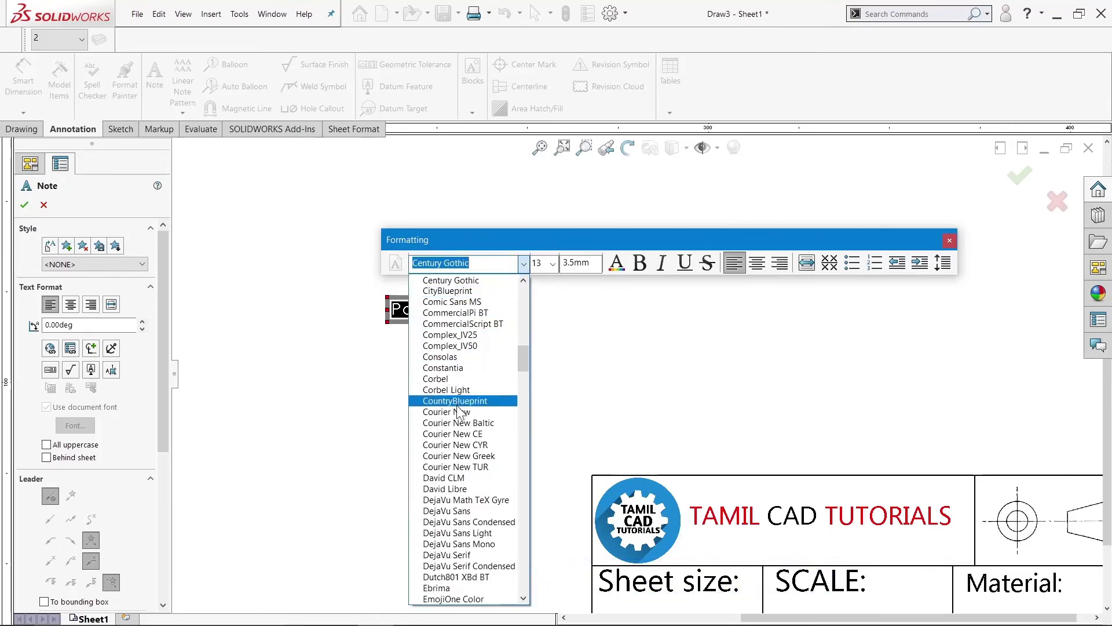
key("Return")
scroll(574, 371, "up", 2)
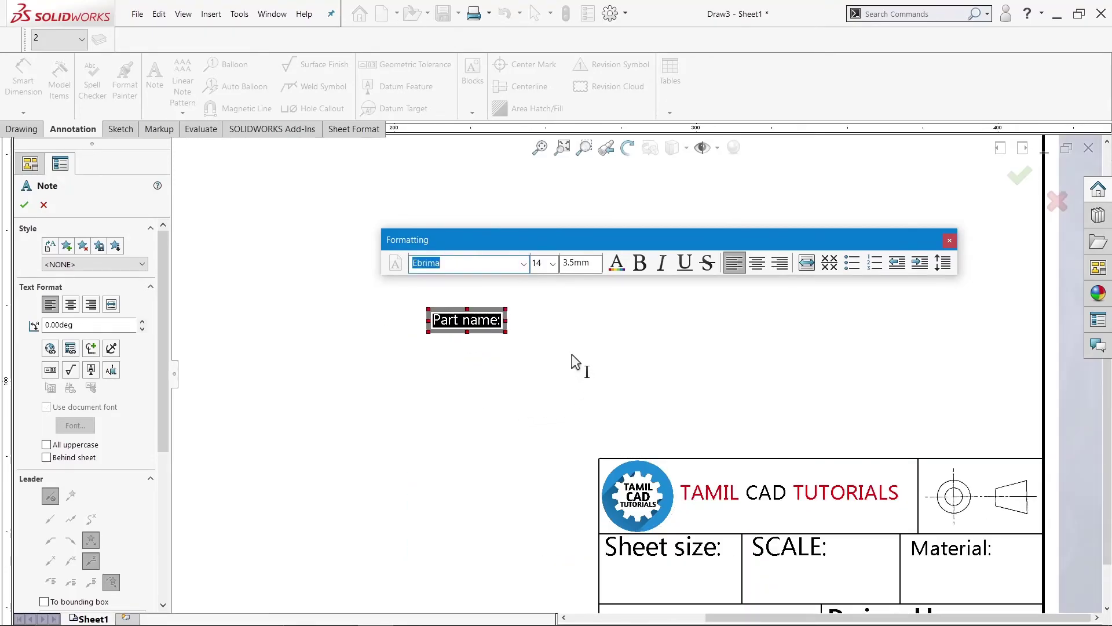
left_click(554, 265)
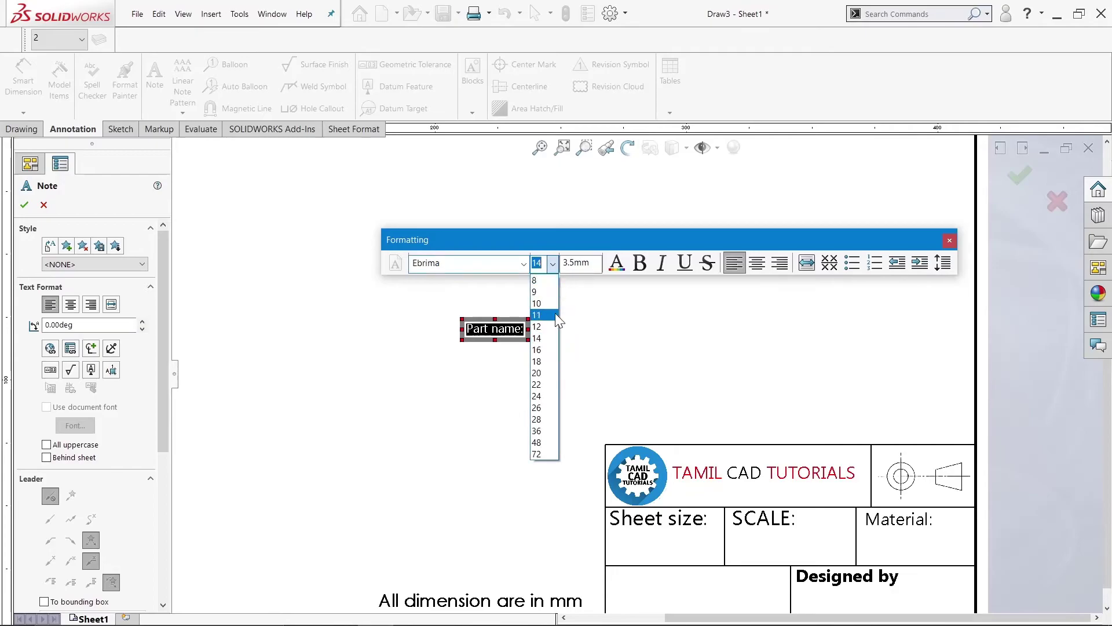
left_click(548, 374)
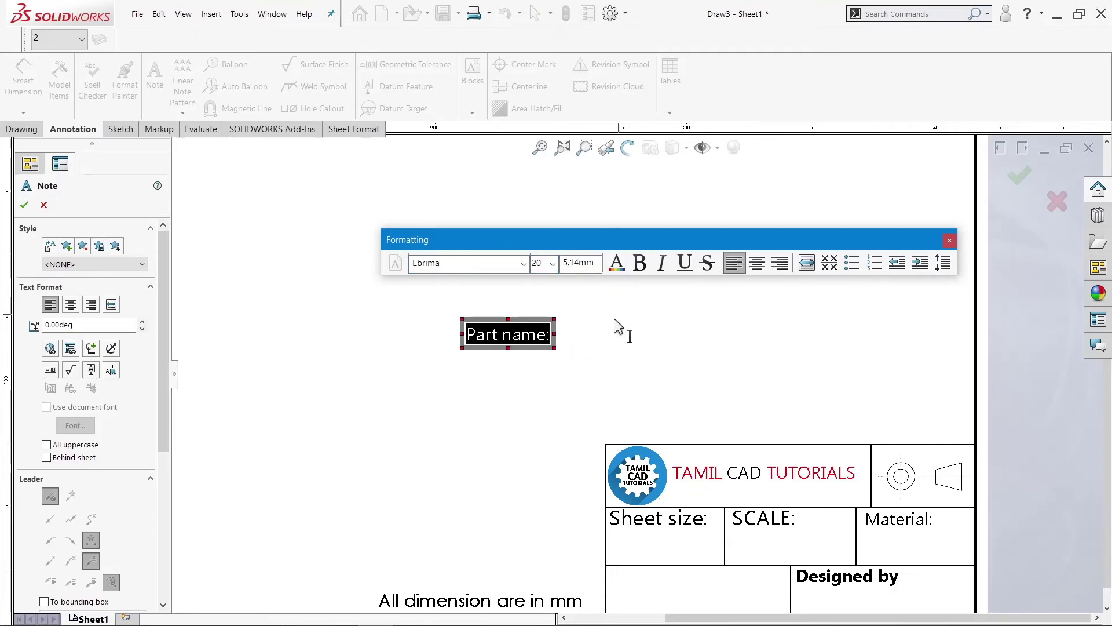
left_click(889, 328)
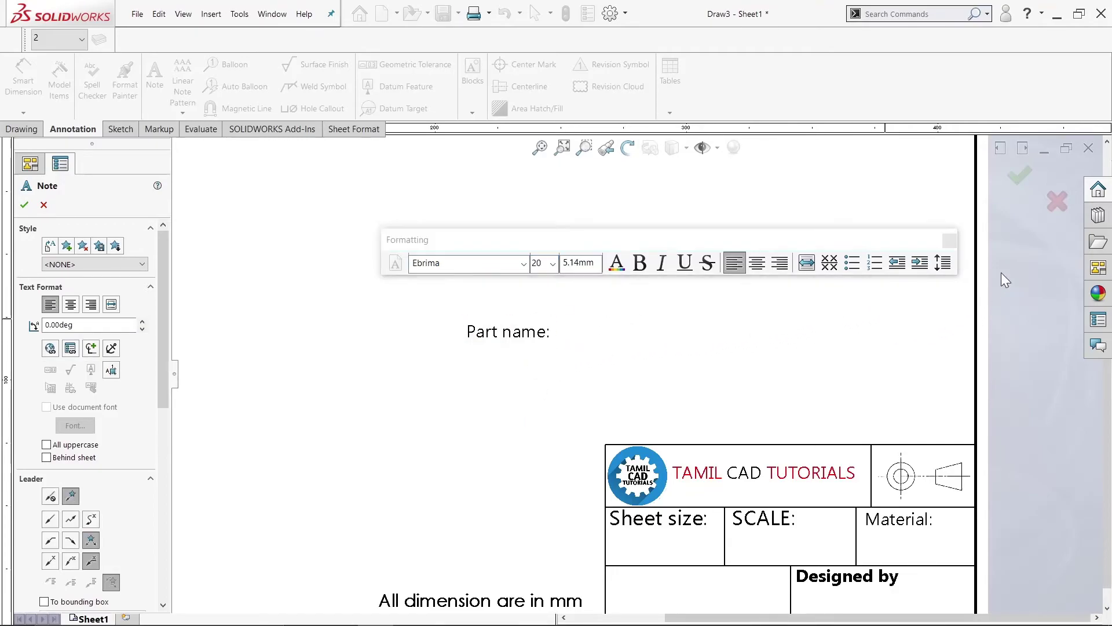
Move Part name: into the title block cell beside Designed by and fit the sheet
left_click(1059, 203)
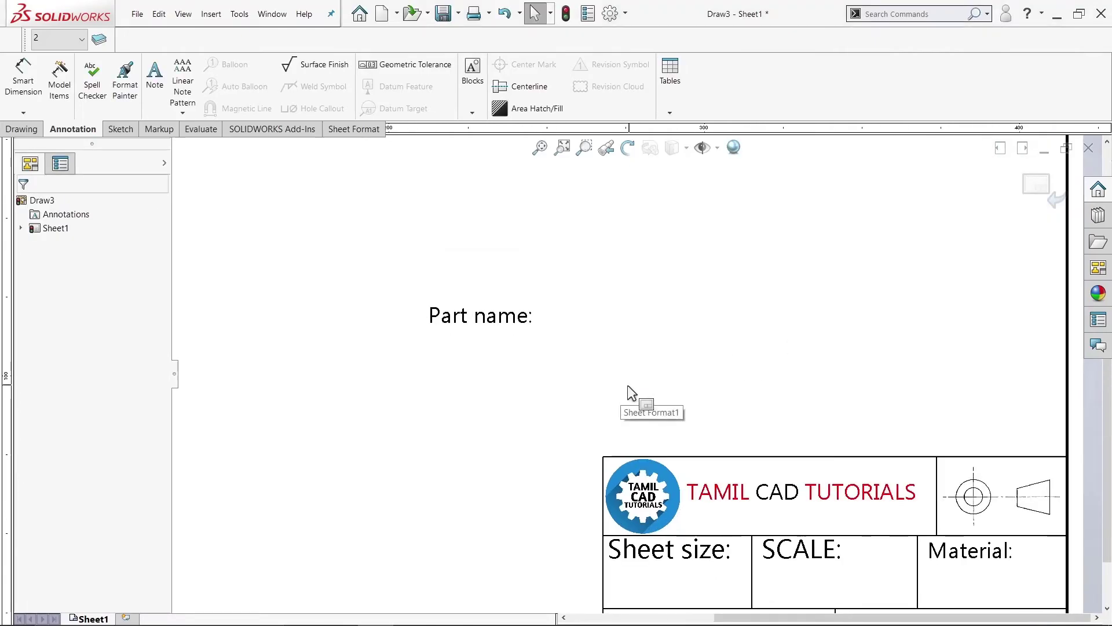
scroll(628, 390, "down", 2)
left_click_drag(371, 187, 557, 492)
scroll(643, 313, "up", 3)
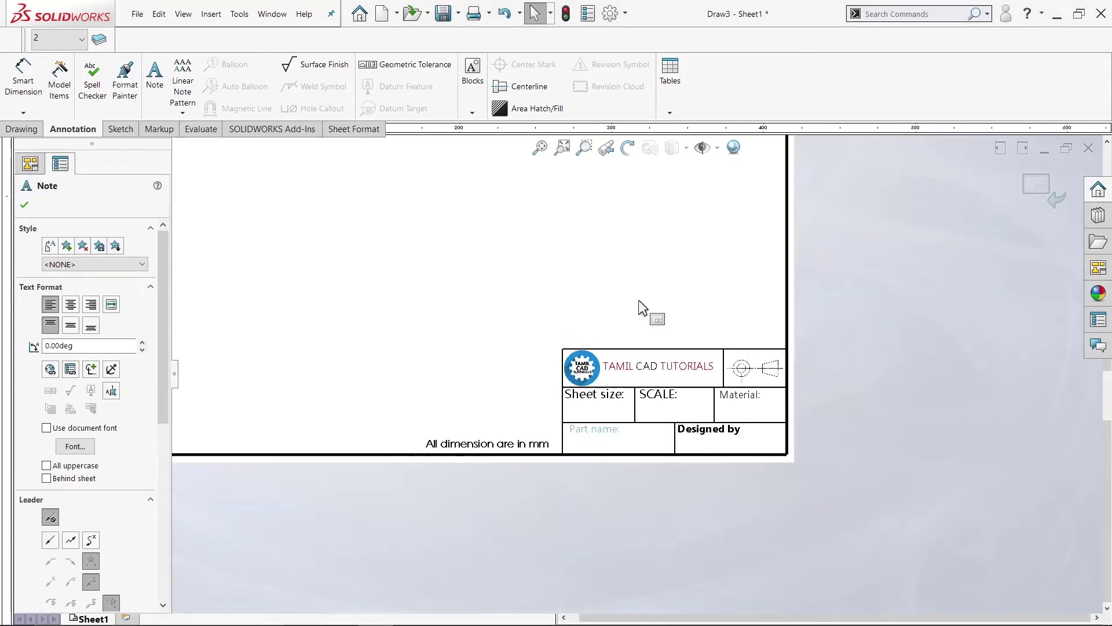
left_click(563, 149)
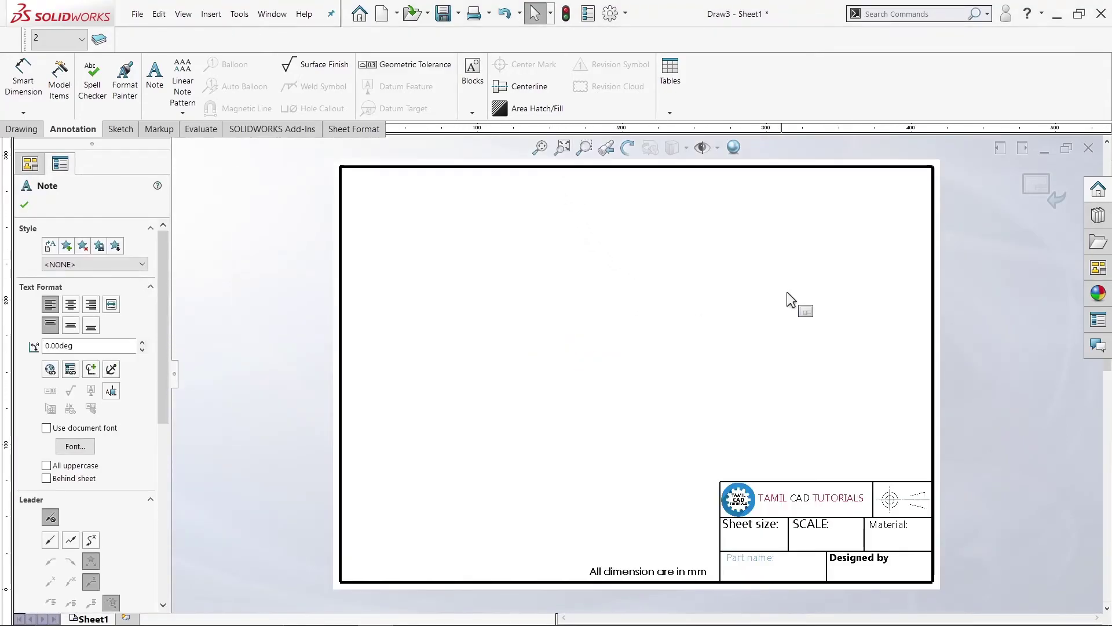
key("Escape")
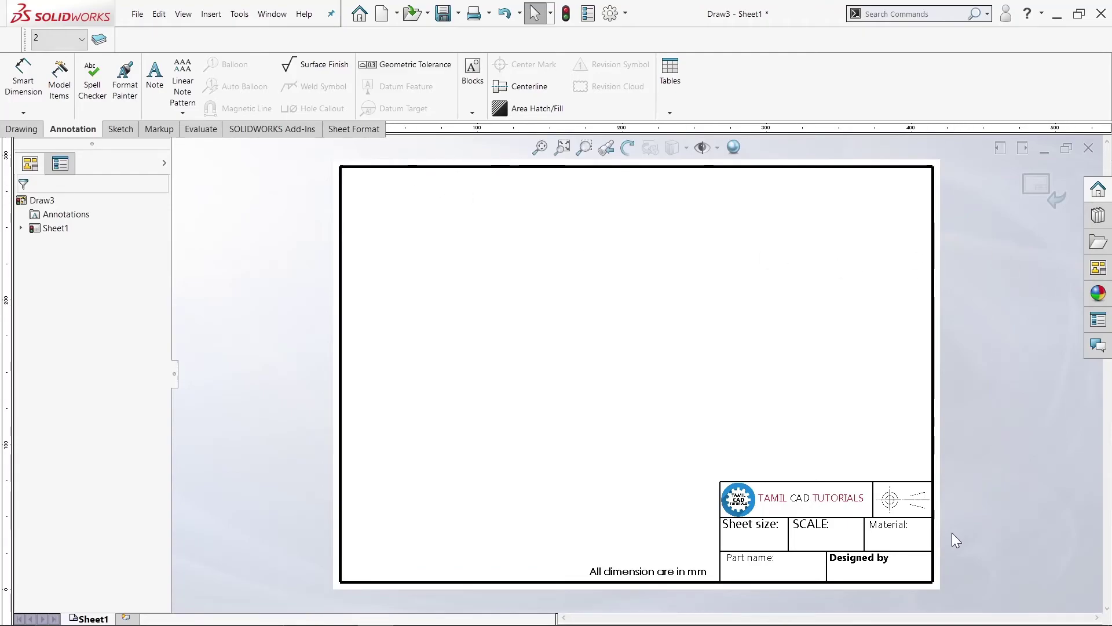
scroll(758, 576, "down", 2)
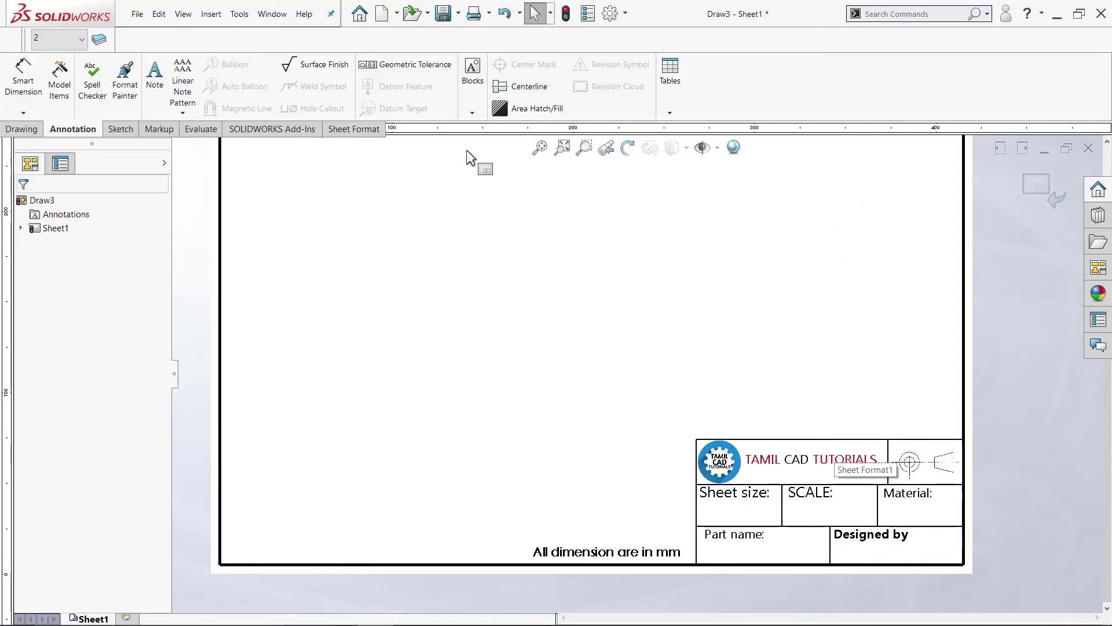
left_click(562, 148)
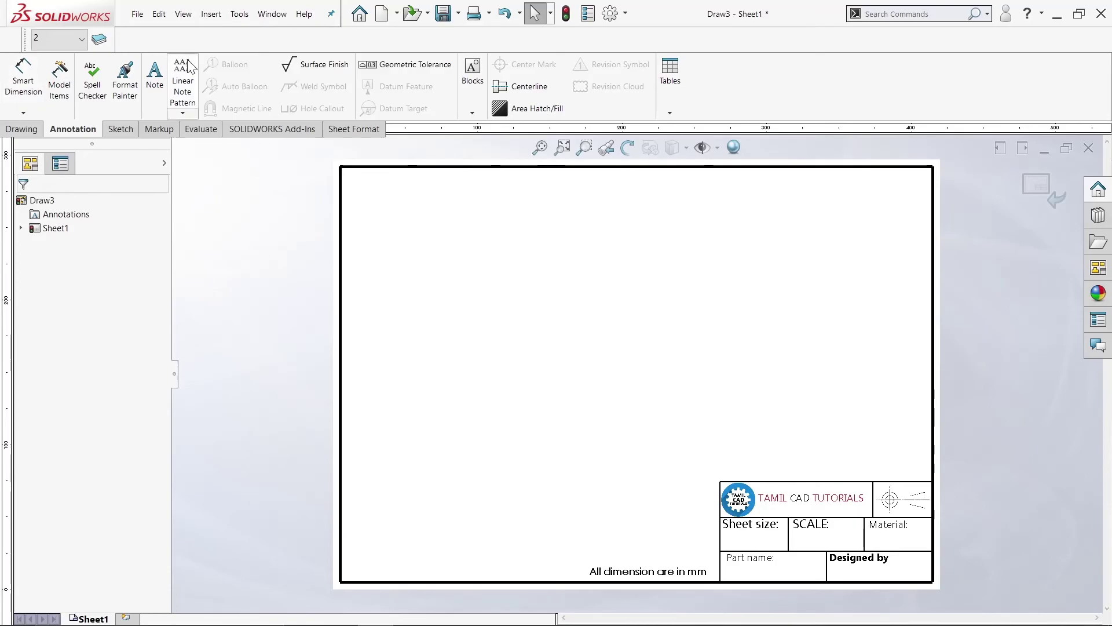
Cancel the Save Sheet Format dialog, then exit sheet format editing back to Draw3
left_click(137, 14)
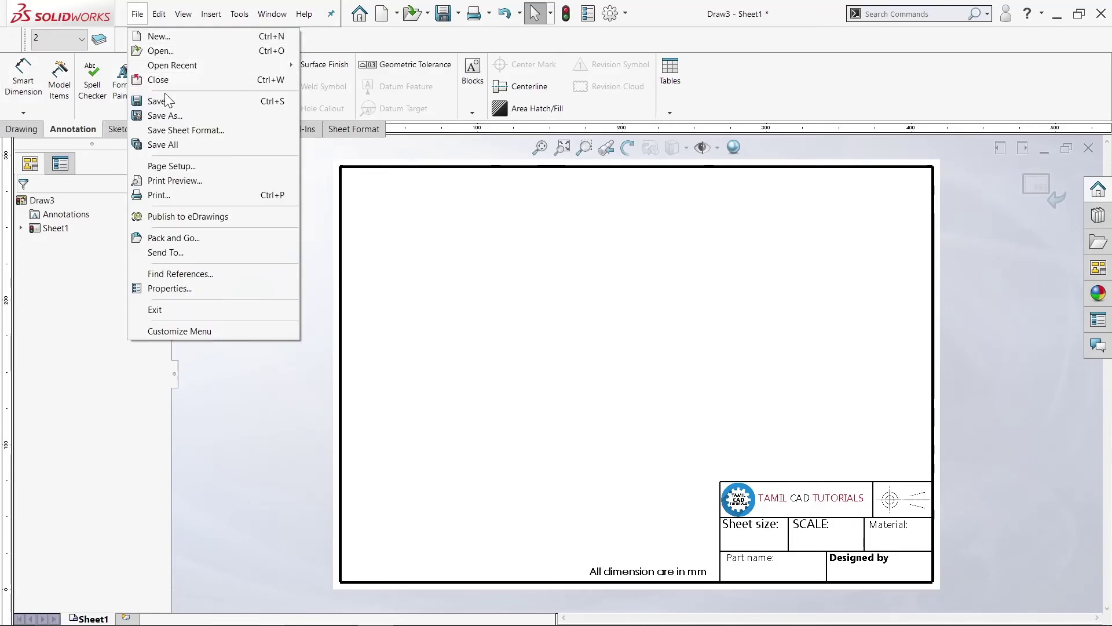
left_click(173, 132)
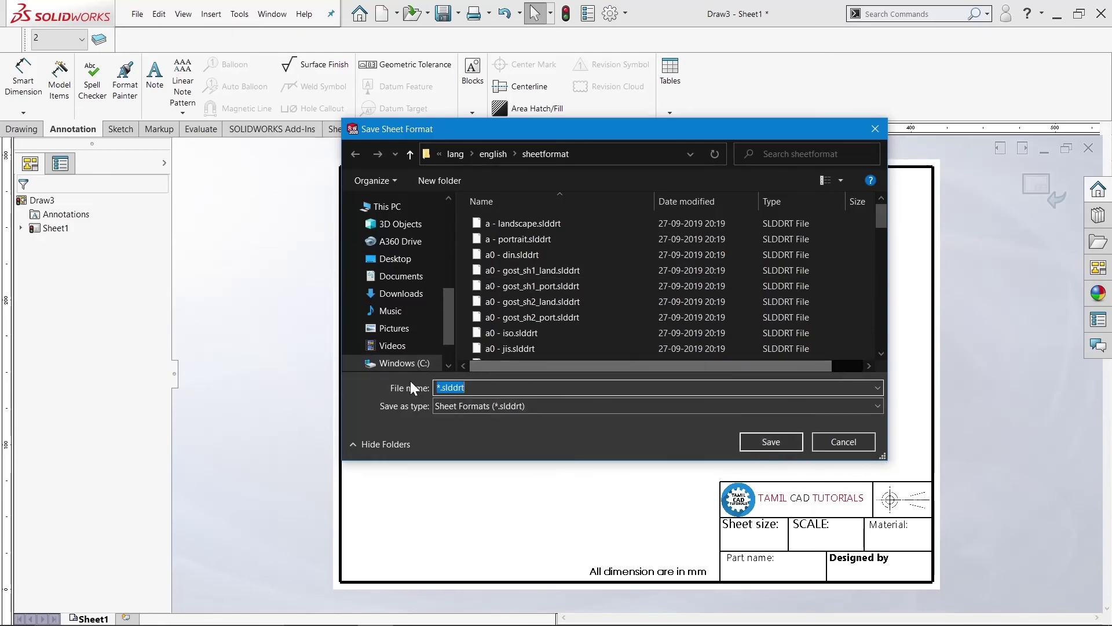
left_click(858, 441)
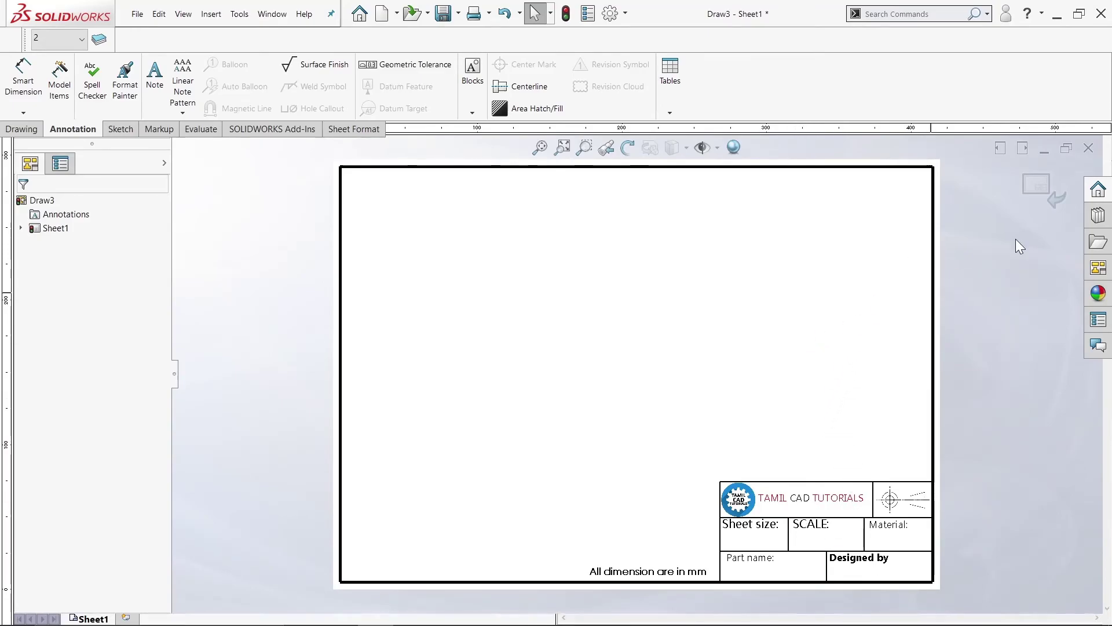
left_click(1037, 187)
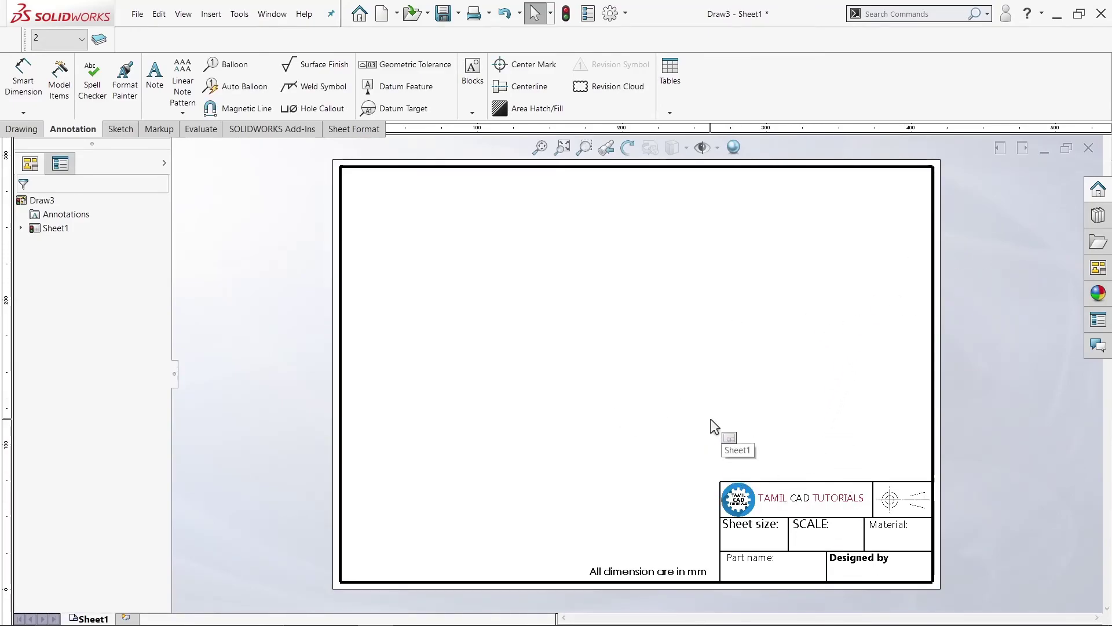
key("z")
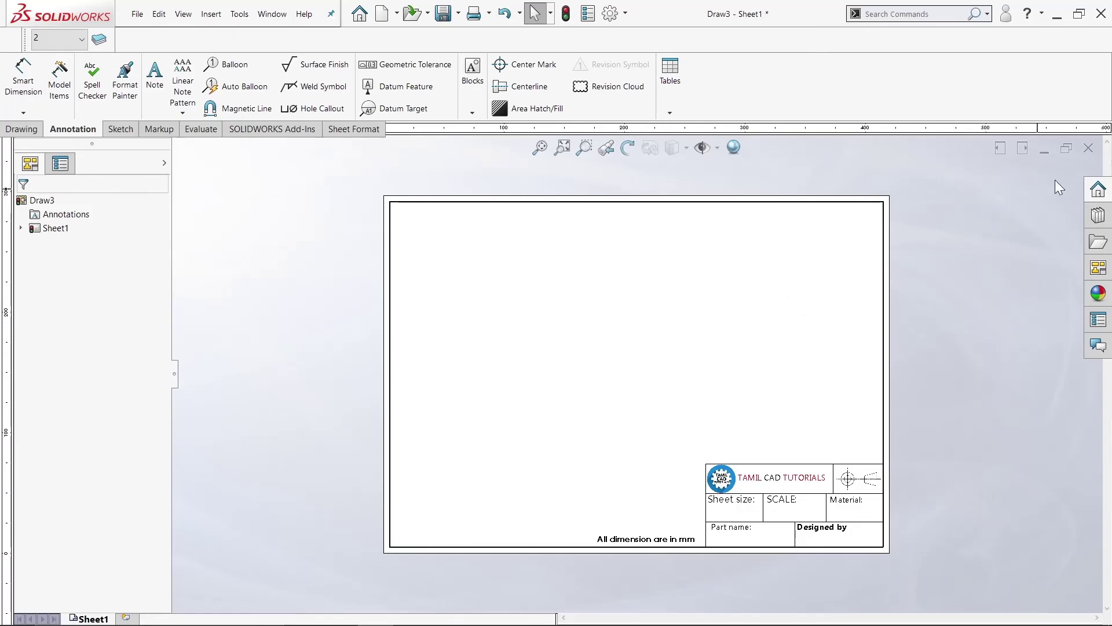
Close Draw3 without saving and start a new drawing with a standard sheet size
left_click(1088, 148)
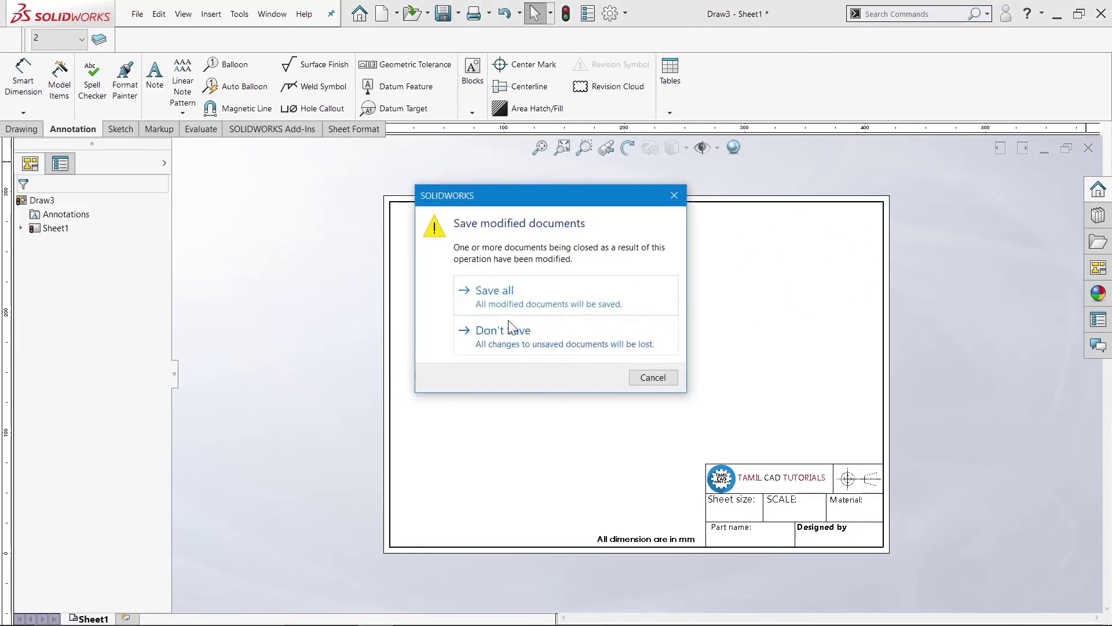
left_click(456, 329)
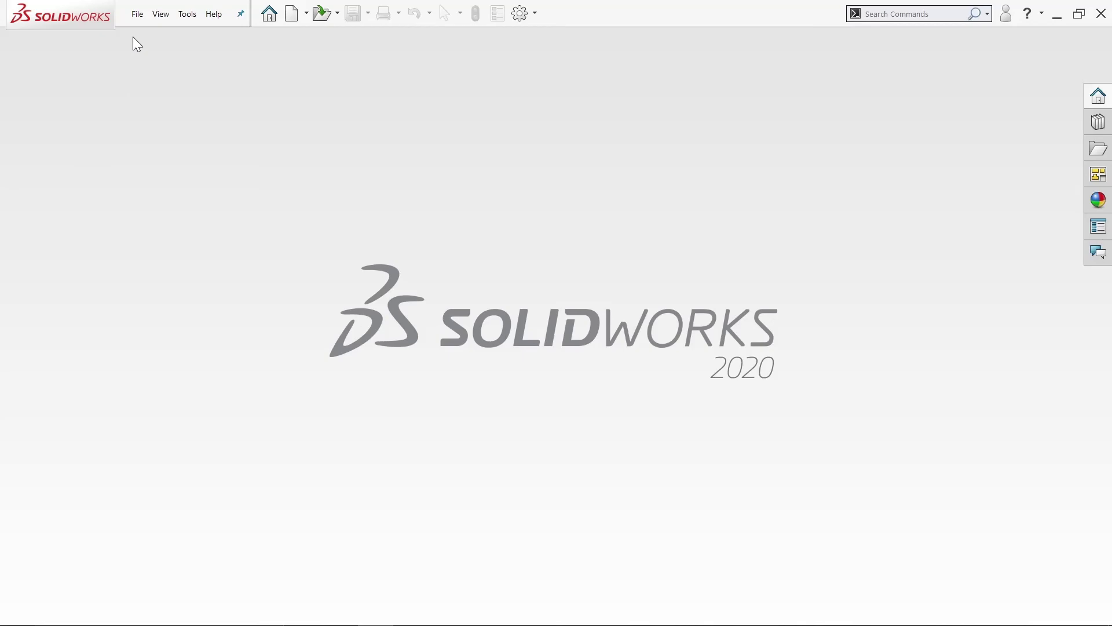
left_click(139, 17)
left_click(155, 37)
left_click(561, 296)
left_click(469, 454)
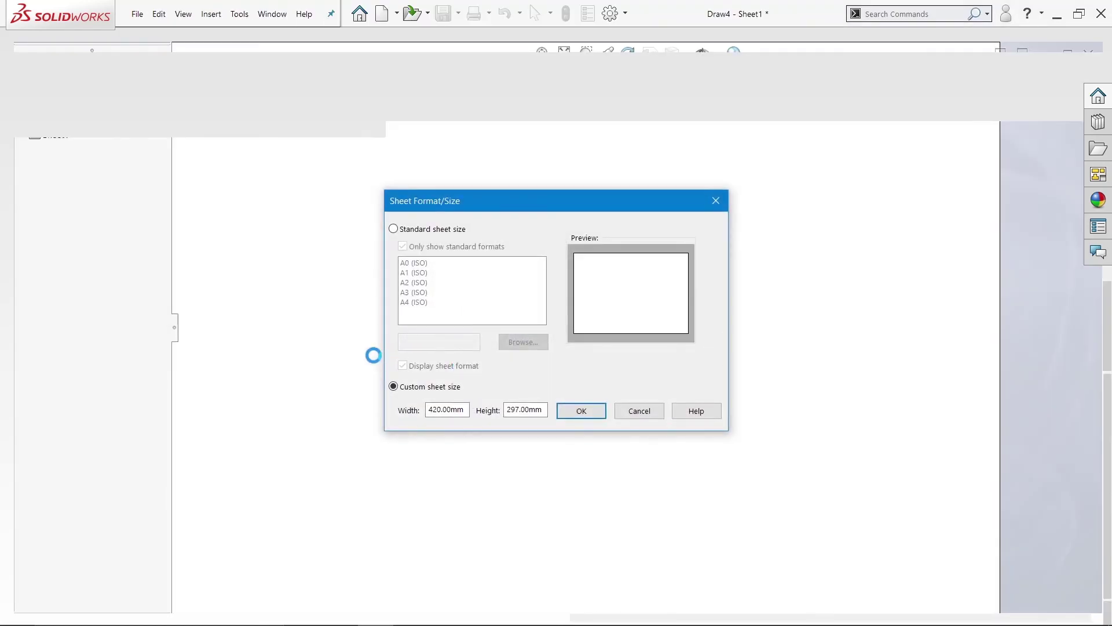
left_click(405, 228)
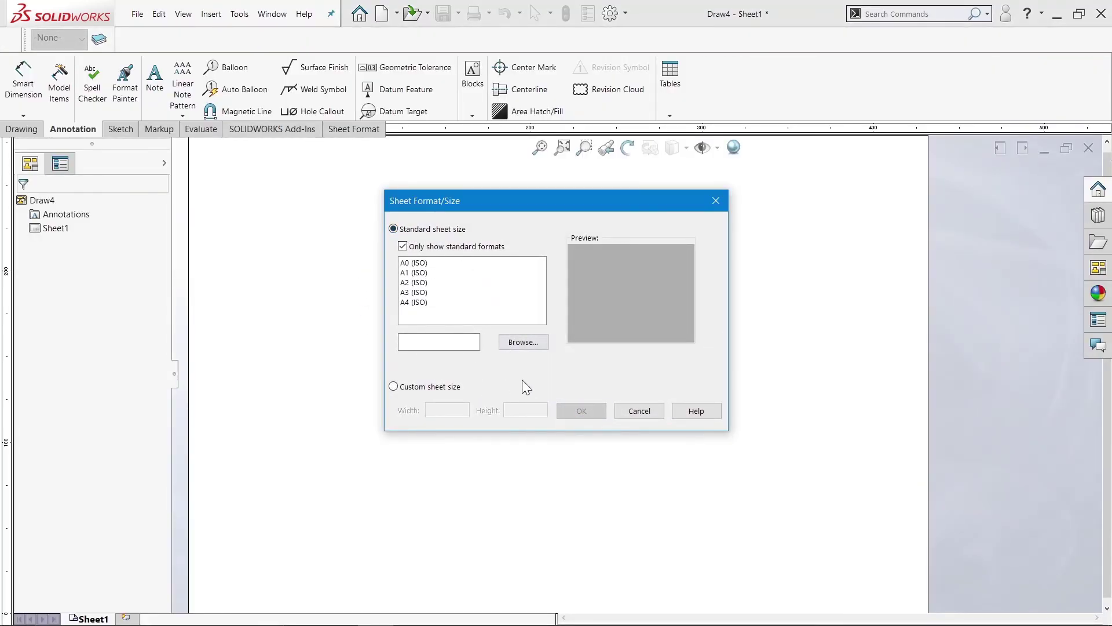
Load 'tamil cad tutorials format.slddrt' as the new drawing's sheet format
left_click(520, 346)
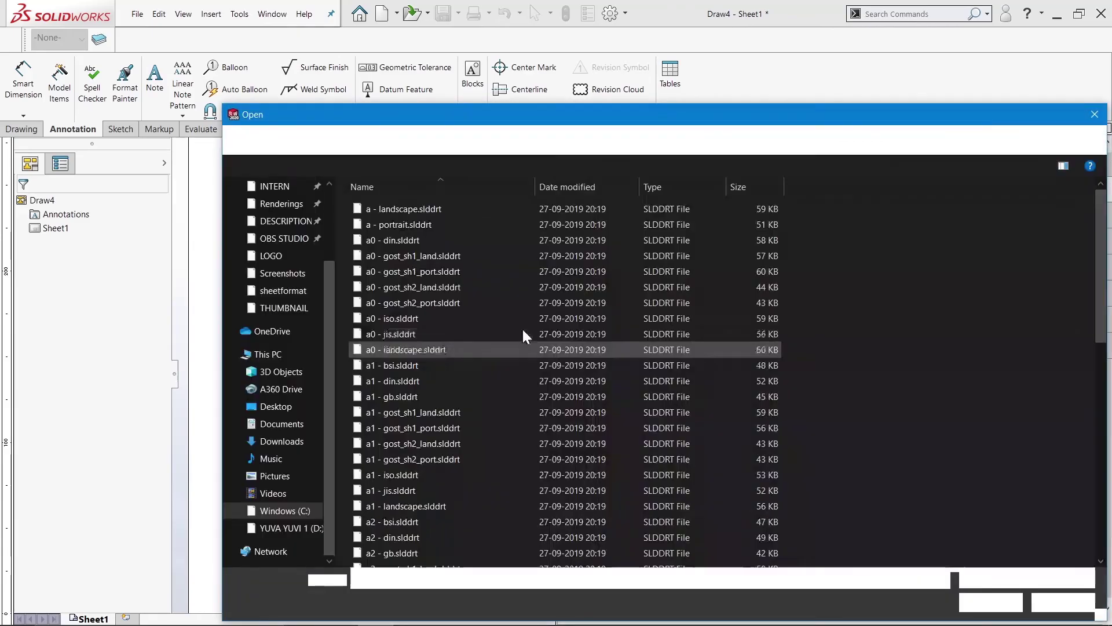
type("ta")
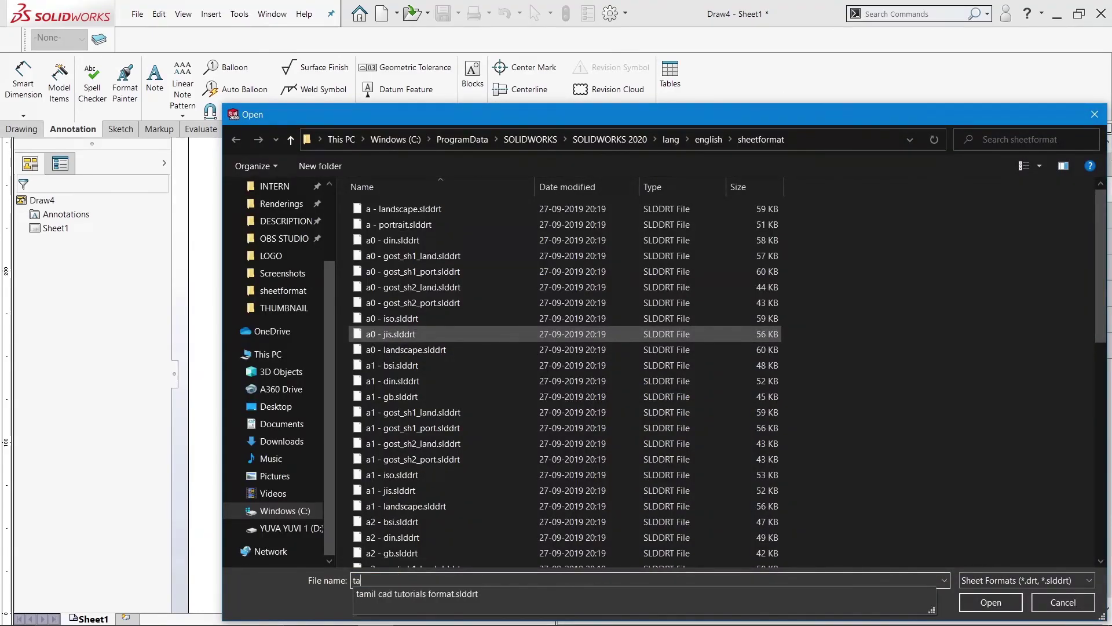
left_click(430, 593)
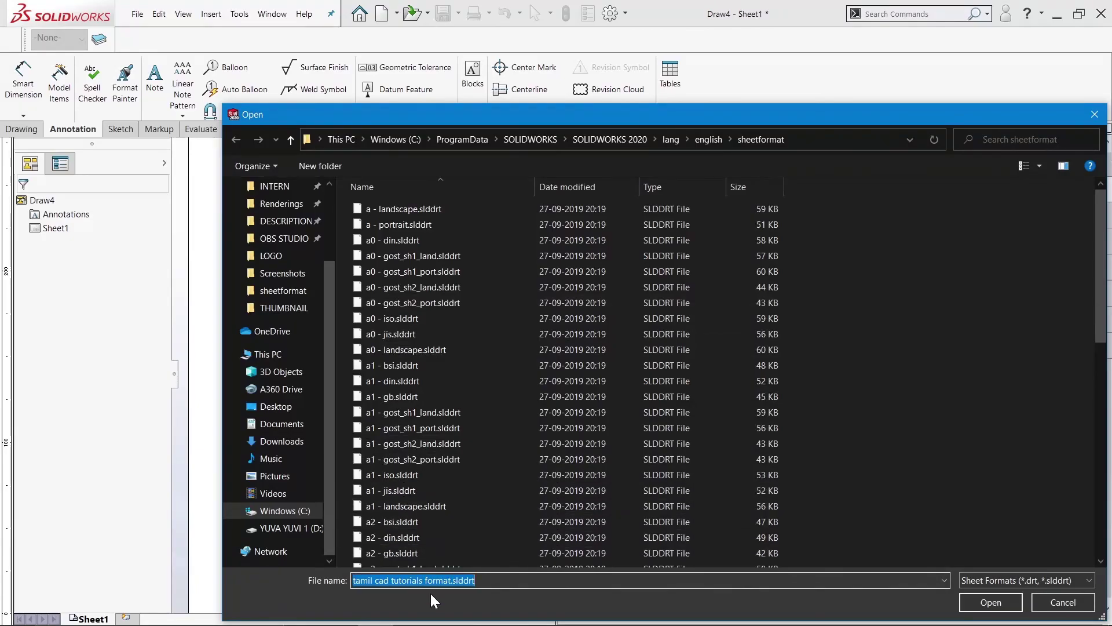
left_click(990, 602)
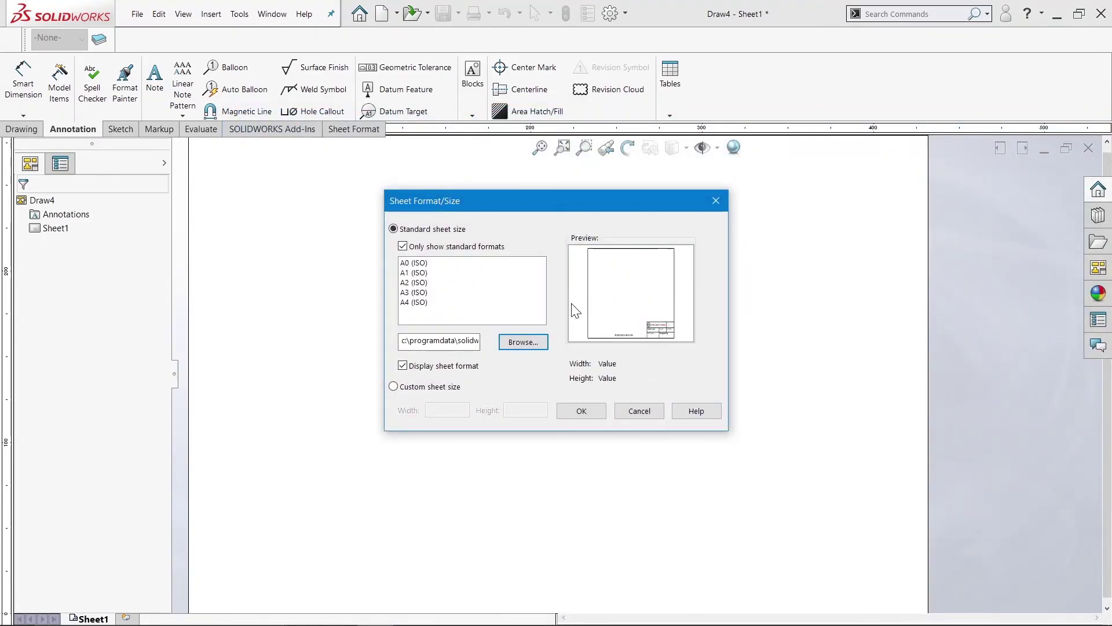
left_click(582, 411)
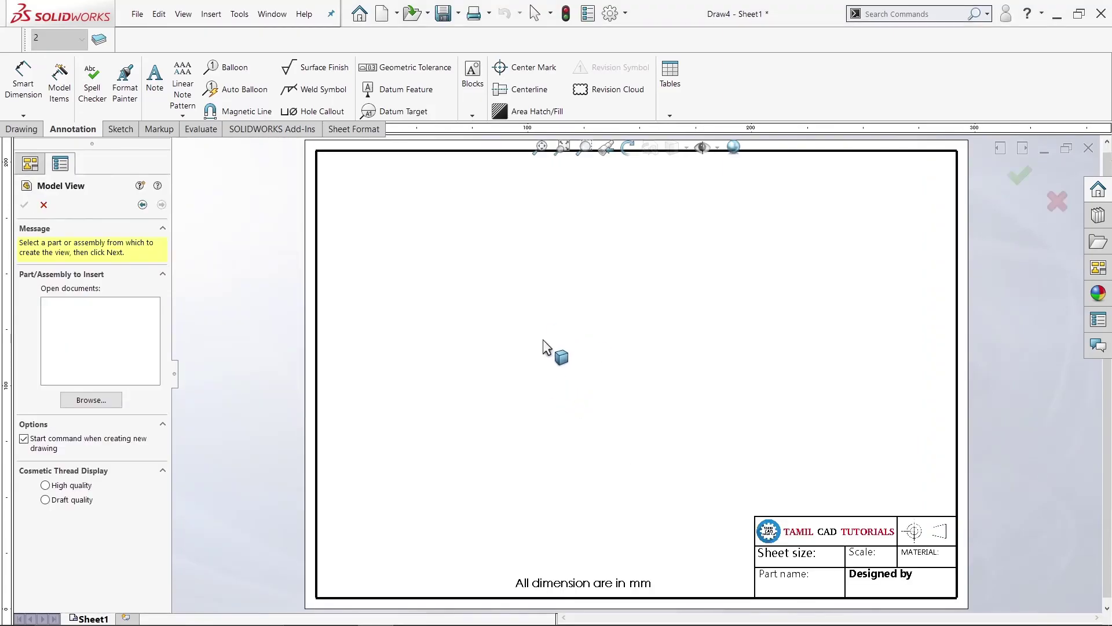
Fit Draw4's sheet in view and cancel Model View without inserting a part
scroll(868, 579, "down", 1)
key("f")
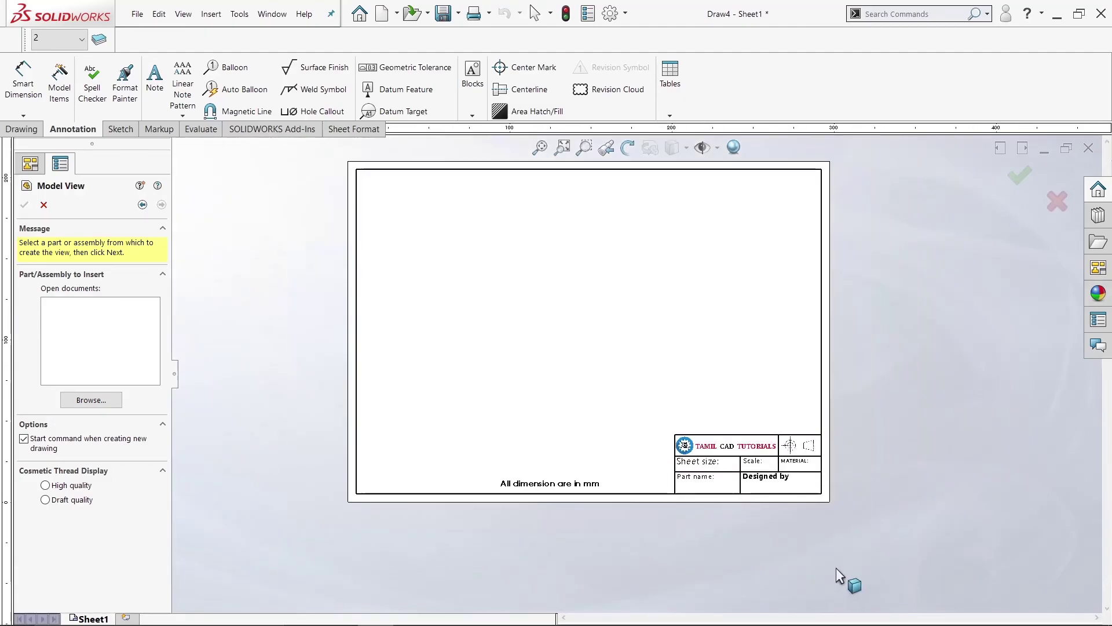
left_click(562, 147)
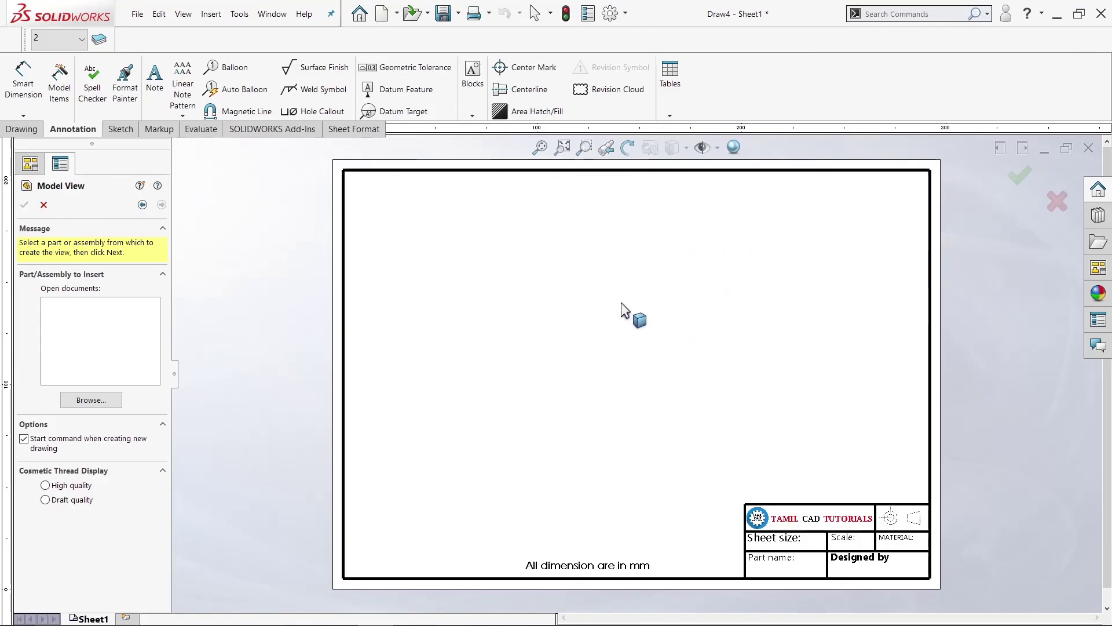
left_click(44, 205)
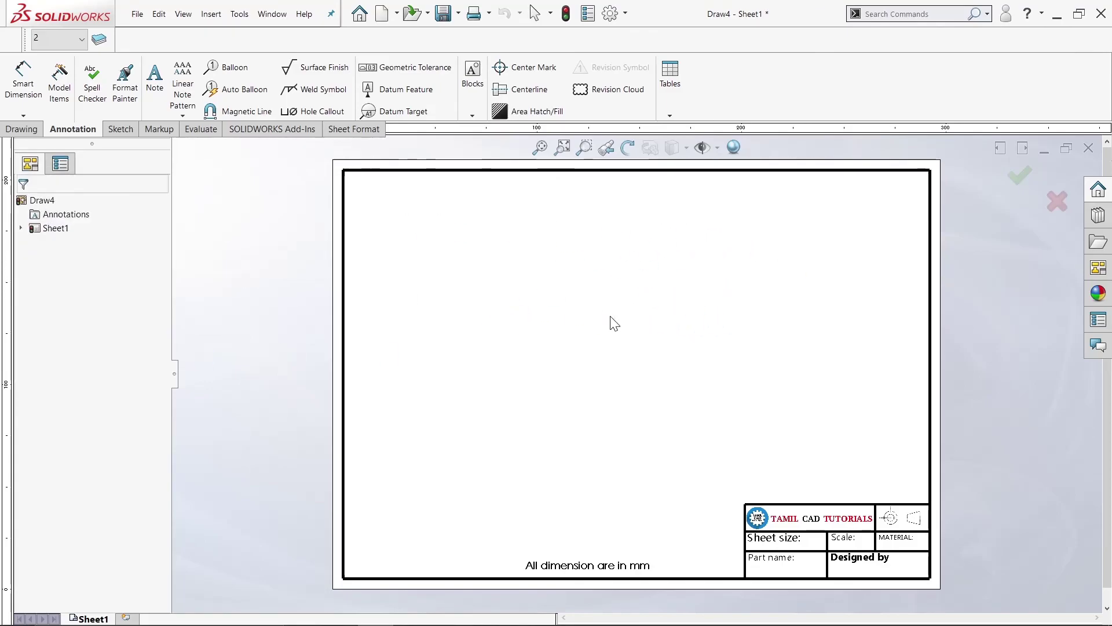